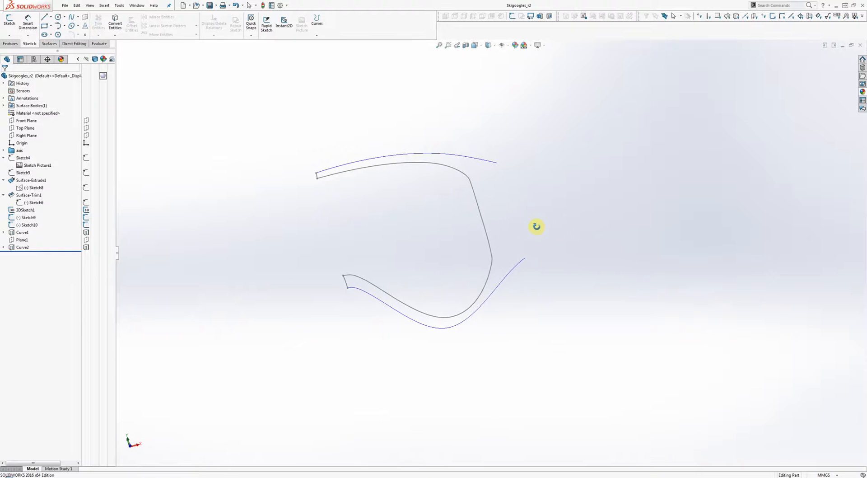
# Step: Orbit and zoom to inspect the goggle frame curves from several angles
pyautogui.scroll(-8, 425, 218)
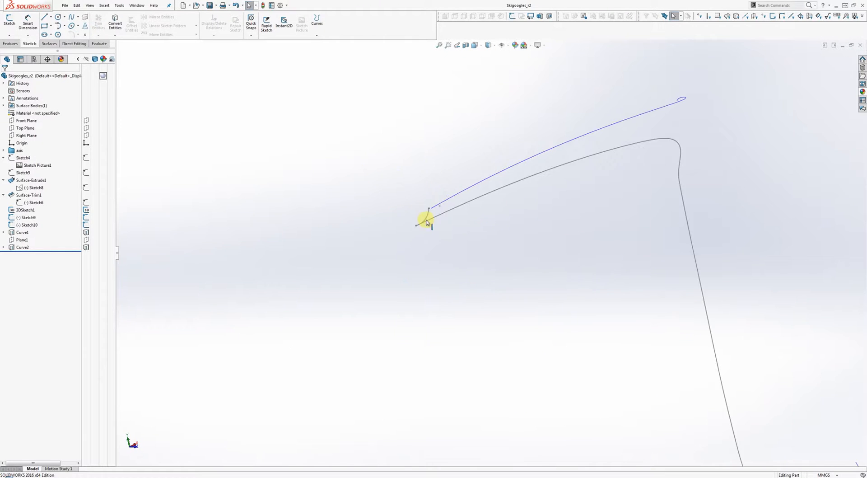
pyautogui.moveTo(445, 226)
pyautogui.mouseDown(button='middle')
pyautogui.moveTo(469, 223)
pyautogui.moveTo(447, 238)
pyautogui.moveTo(352, 251)
pyautogui.moveTo(353, 244)
pyautogui.moveTo(269, 240)
pyautogui.mouseUp(button='middle')
pyautogui.scroll(-3, 268, 239)
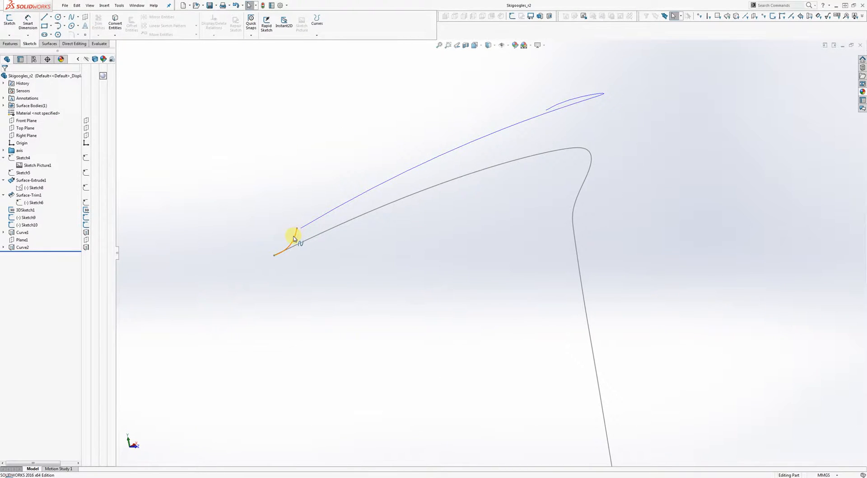
pyautogui.moveTo(448, 358); pyautogui.dragTo(470, 184, button='middle')
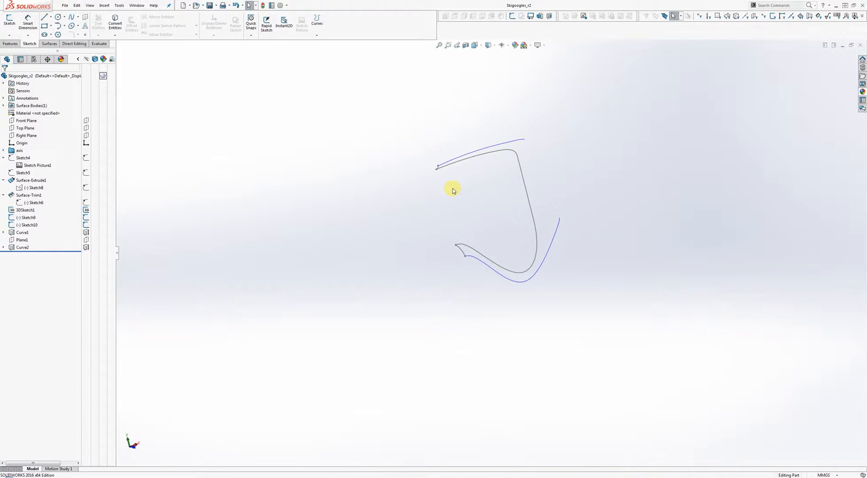
pyautogui.scroll(-5, 471, 175)
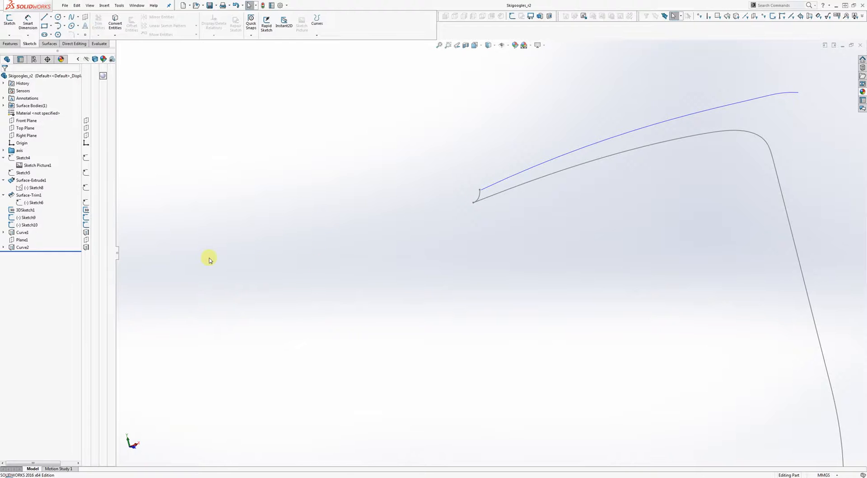
# Step: Select the upper Curve2 curve and bring up the actions for its sketch, Sketch11
pyautogui.click(513, 179)
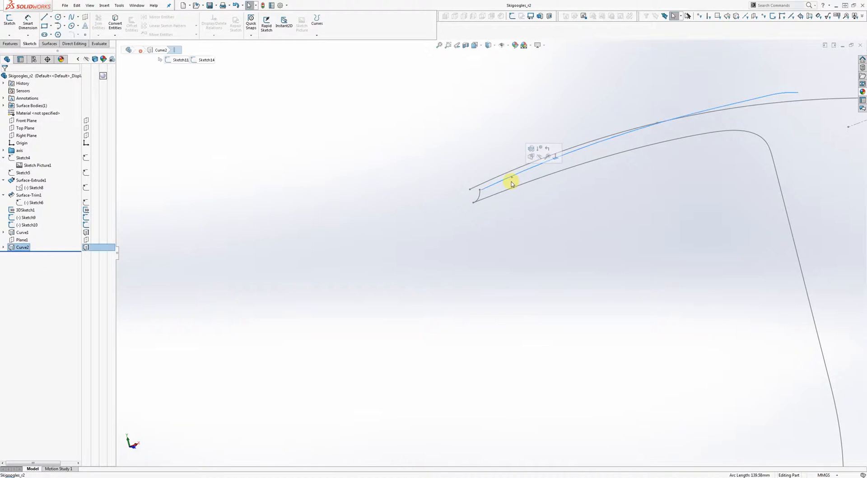
pyautogui.scroll(5, 492, 161)
pyautogui.moveTo(492, 163); pyautogui.dragTo(563, 216, button='middle')
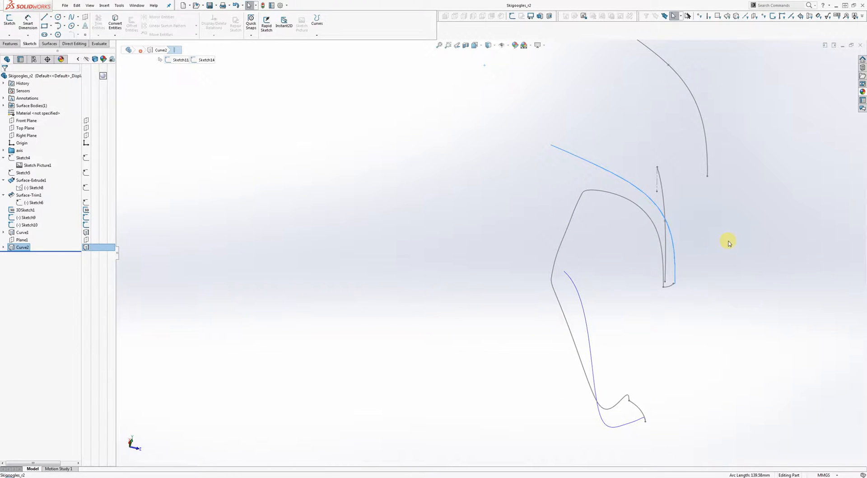
pyautogui.rightClick(667, 270)
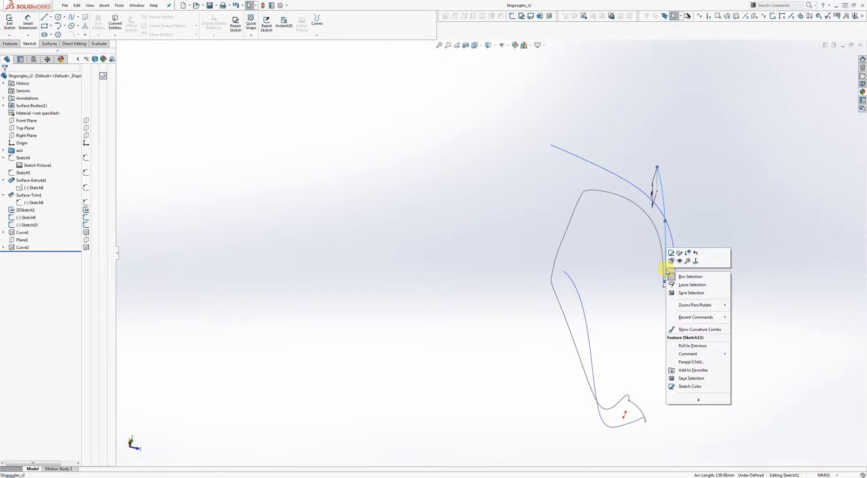
# Step: Open Sketch11 for editing and view it normal to the sketch plane (Ctrl+8)
pyautogui.click(671, 254)
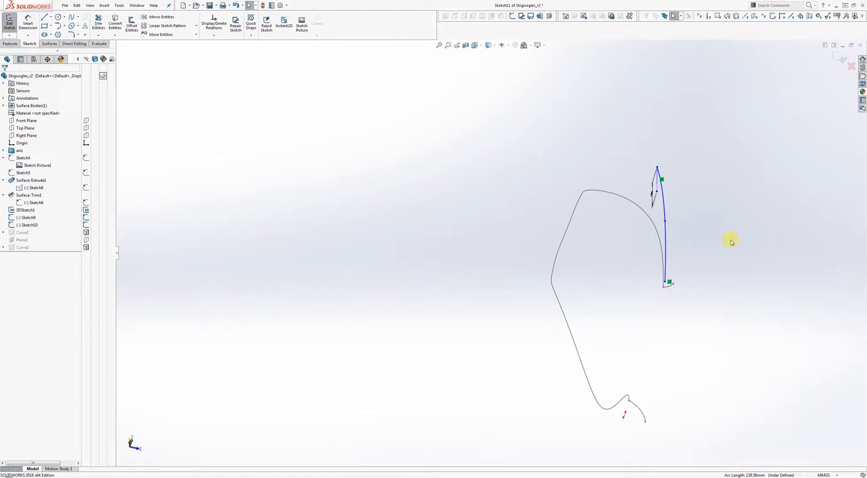
pyautogui.hotkey('ctrl', '8')
pyautogui.scroll(-4, 253, 42)
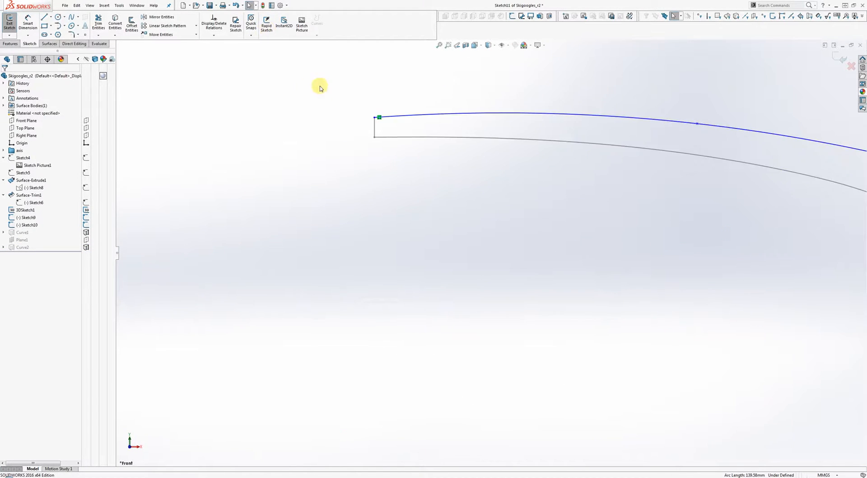
pyautogui.scroll(-10, 393, 136)
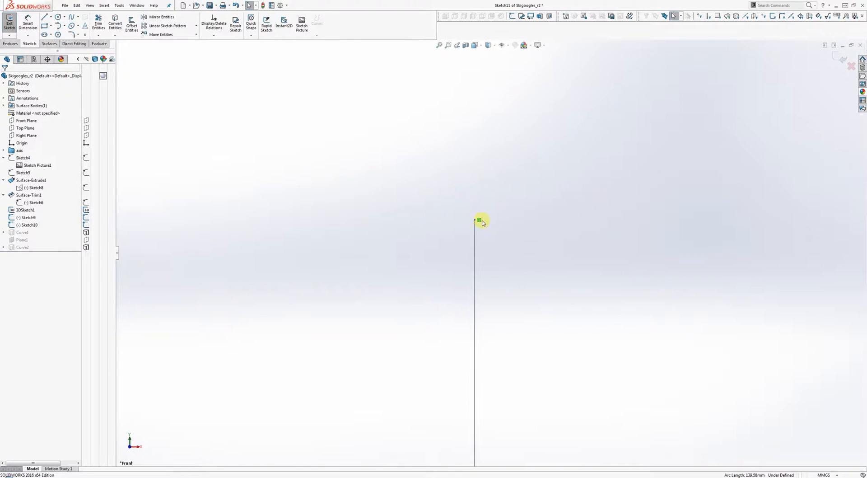
pyautogui.scroll(10, 480, 224)
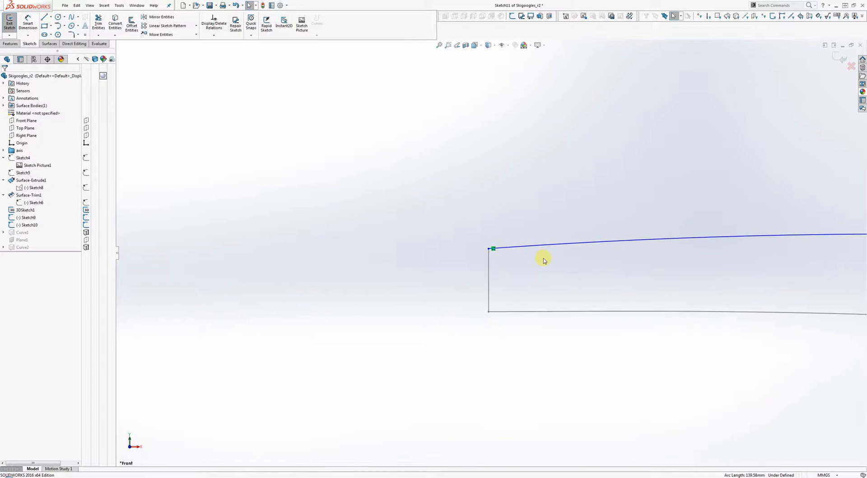
pyautogui.scroll(3, 573, 254)
pyautogui.scroll(-5, 571, 255)
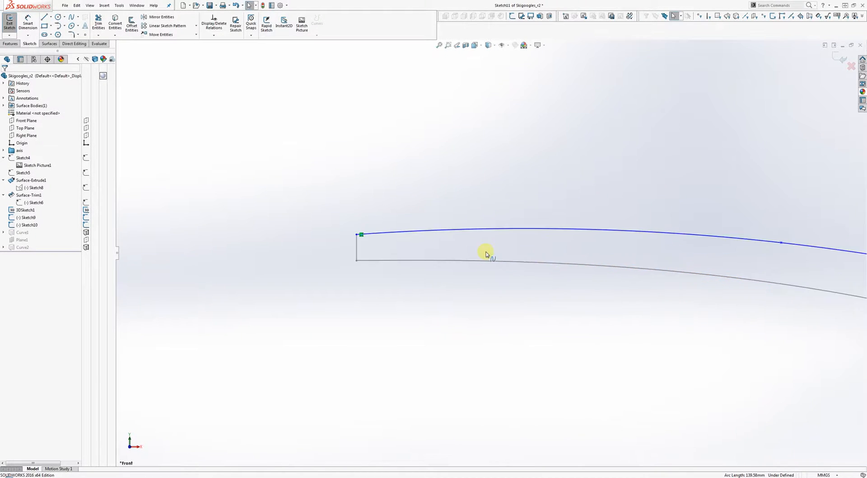
# Step: Apply Make Horizontal to the Sketch11 spline, then exit the sketch
pyautogui.click(482, 231)
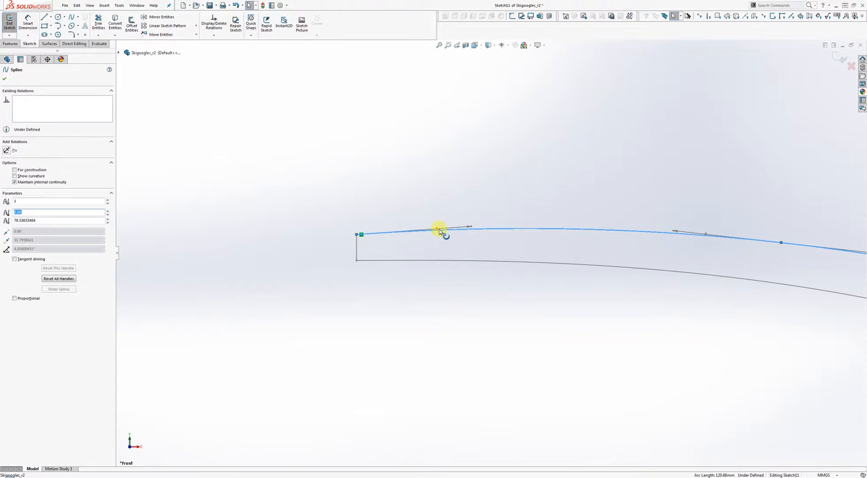
pyautogui.rightClick(439, 229)
pyautogui.click(442, 212)
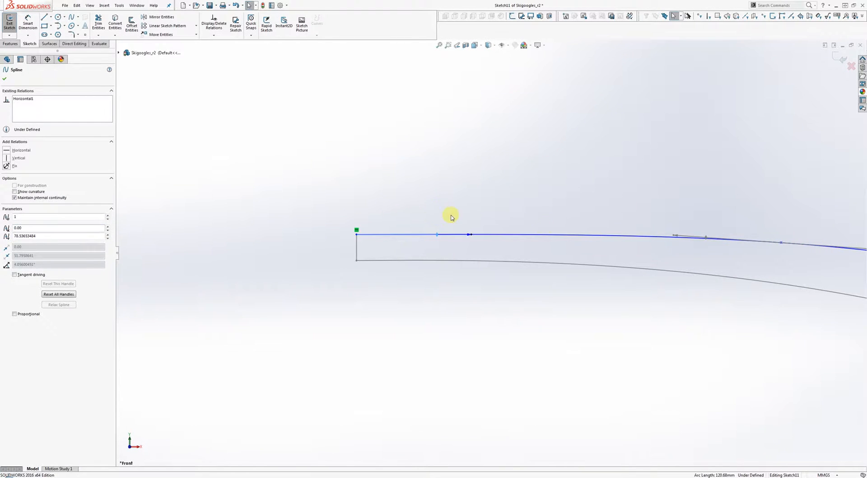
pyautogui.scroll(3, 620, 231)
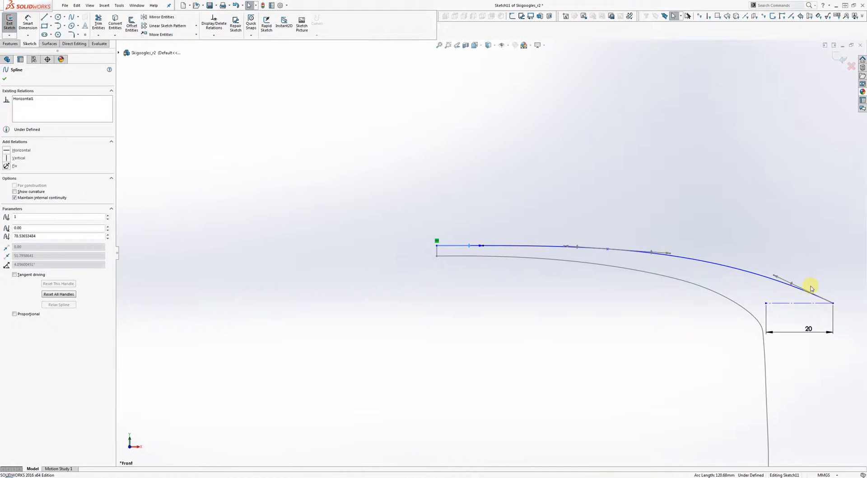
pyautogui.click(840, 52)
pyautogui.scroll(-4, 468, 258)
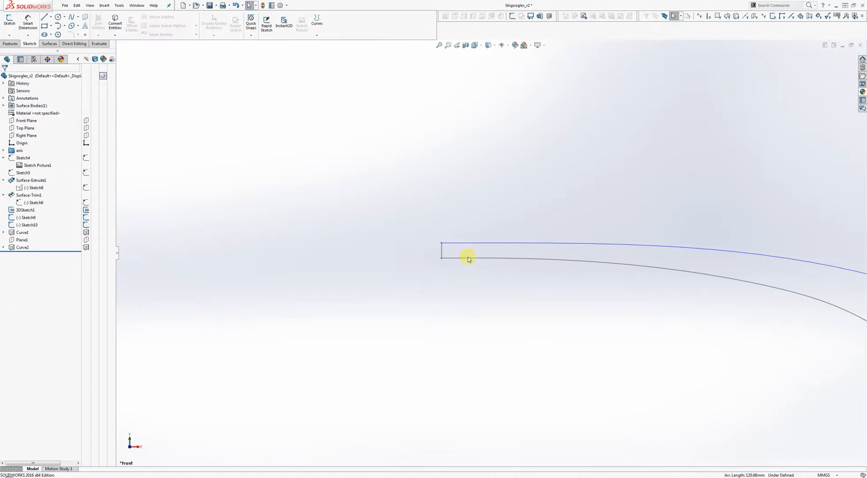
# Step: Select the Curve2 curve and open Sketch14 for editing
pyautogui.moveTo(470, 211)
pyautogui.mouseDown(button='middle')
pyautogui.moveTo(471, 280)
pyautogui.moveTo(517, 317)
pyautogui.moveTo(495, 285)
pyautogui.mouseUp(button='middle')
pyautogui.scroll(2, 483, 253)
pyautogui.scroll(3, 493, 252)
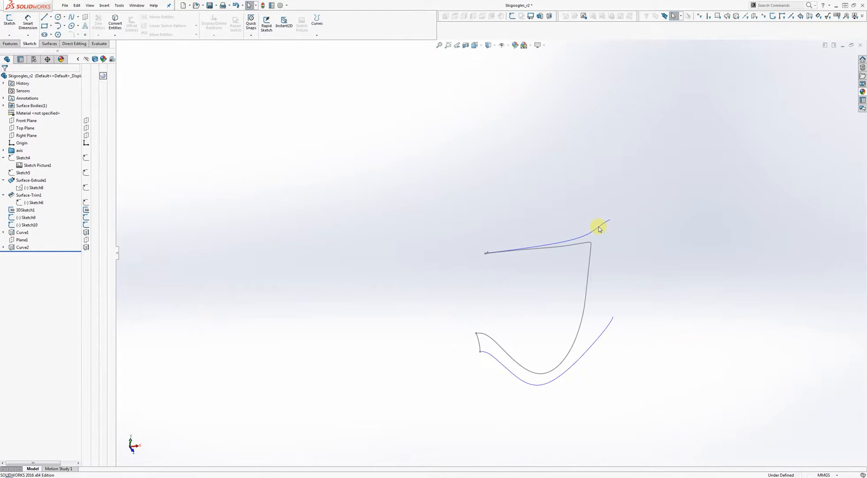
pyautogui.click(596, 233)
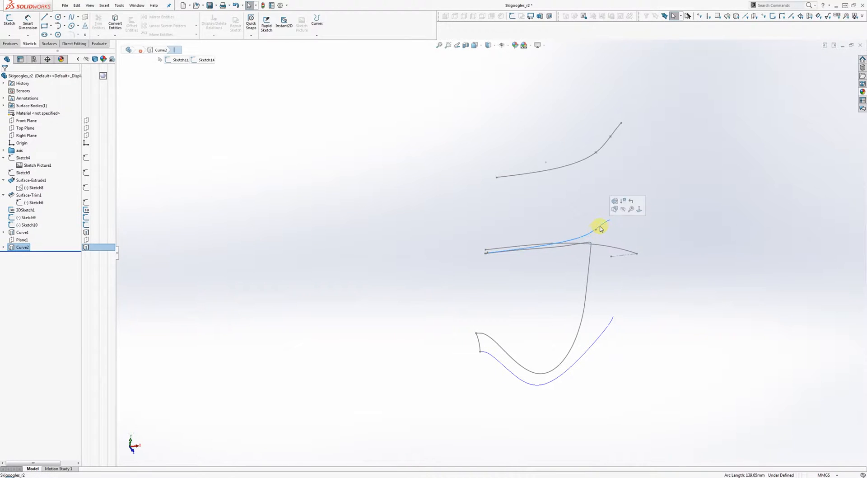
pyautogui.rightClick(514, 179)
pyautogui.click(517, 162)
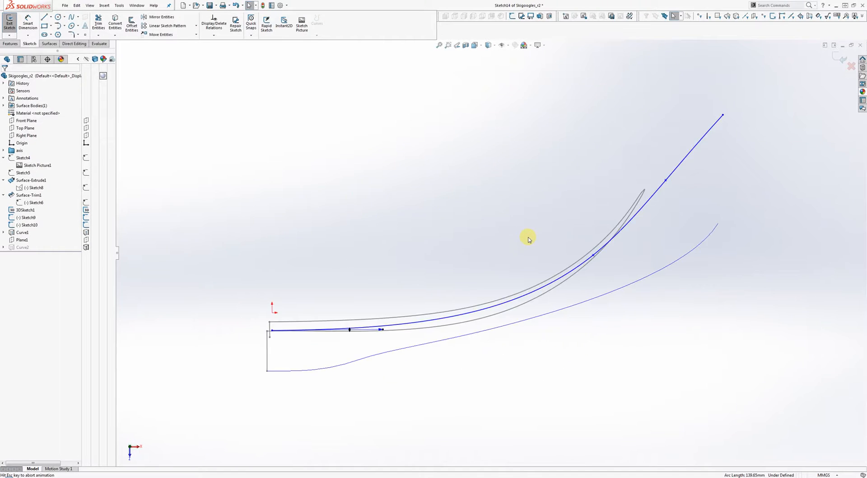
# Step: Drag the Sketch14 spline's left endpoint up onto the vertical line
pyautogui.scroll(-3, 289, 355)
pyautogui.scroll(-5, 279, 350)
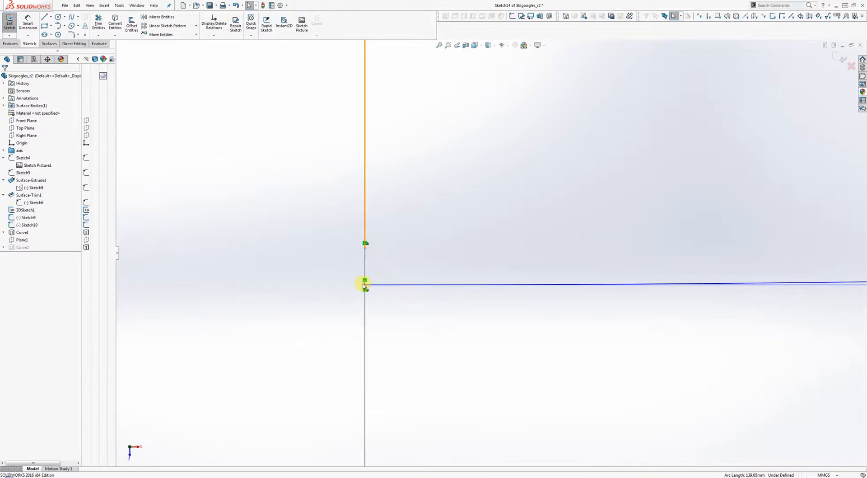
pyautogui.moveTo(366, 287); pyautogui.dragTo(365, 246)
# Step: Reshape the spline by pulling its body and top endpoint upward
pyautogui.scroll(5, 468, 237)
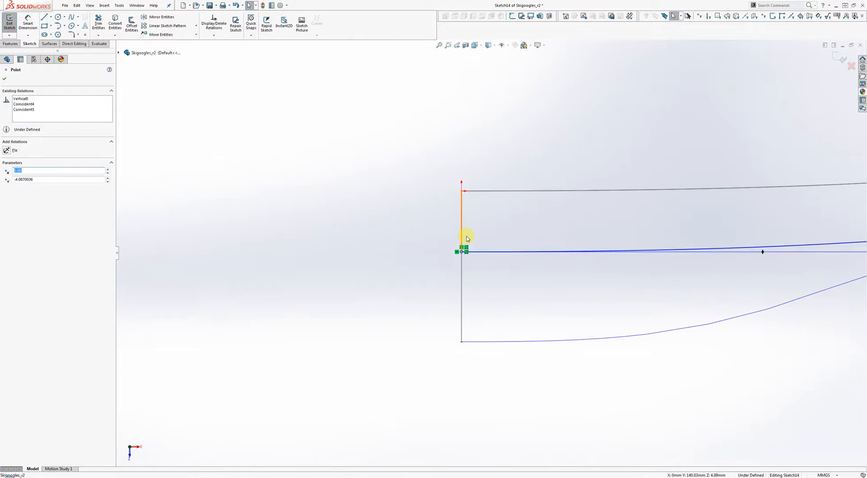
pyautogui.scroll(4, 520, 248)
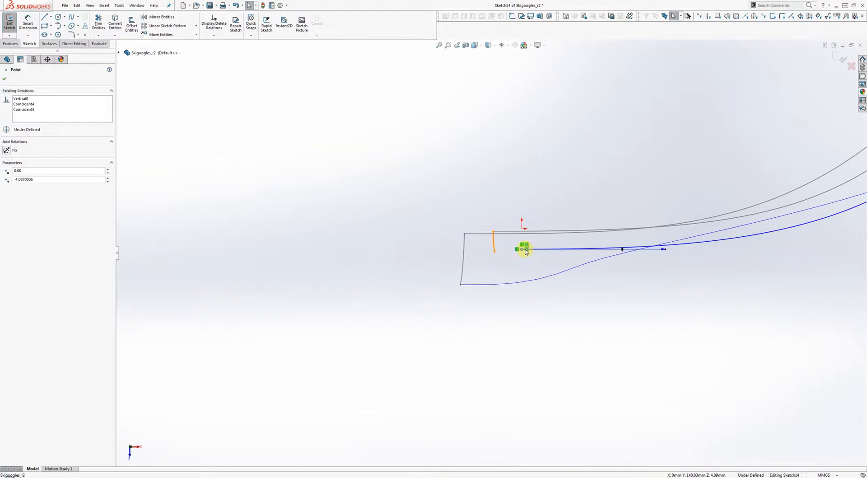
pyautogui.scroll(3, 571, 239)
pyautogui.scroll(3, 570, 238)
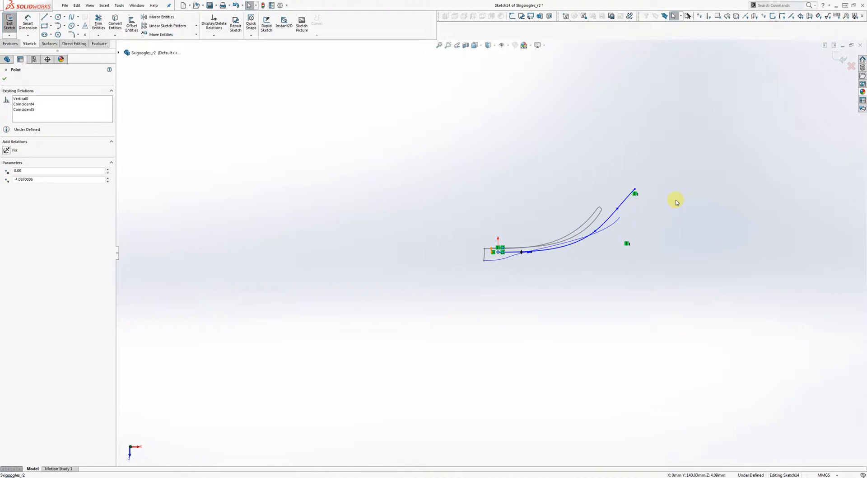
pyautogui.scroll(-6, 676, 202)
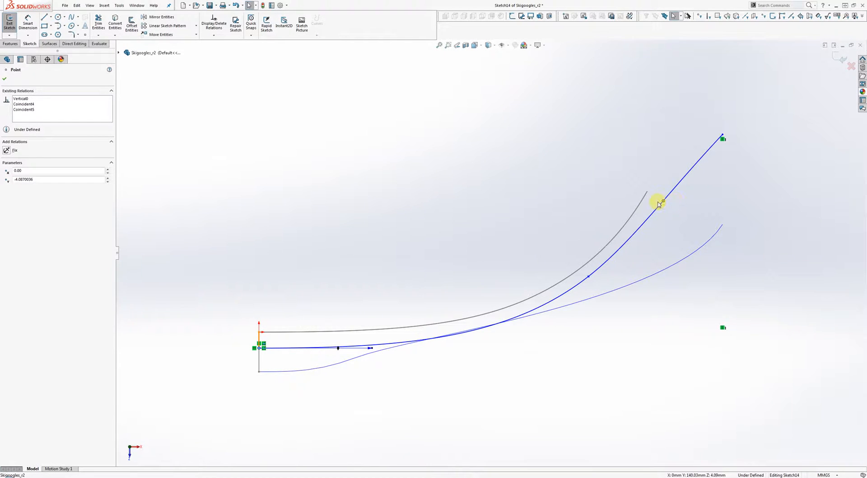
pyautogui.moveTo(664, 201)
pyautogui.mouseDown()
pyautogui.moveTo(678, 189)
pyautogui.moveTo(664, 206)
pyautogui.mouseUp()
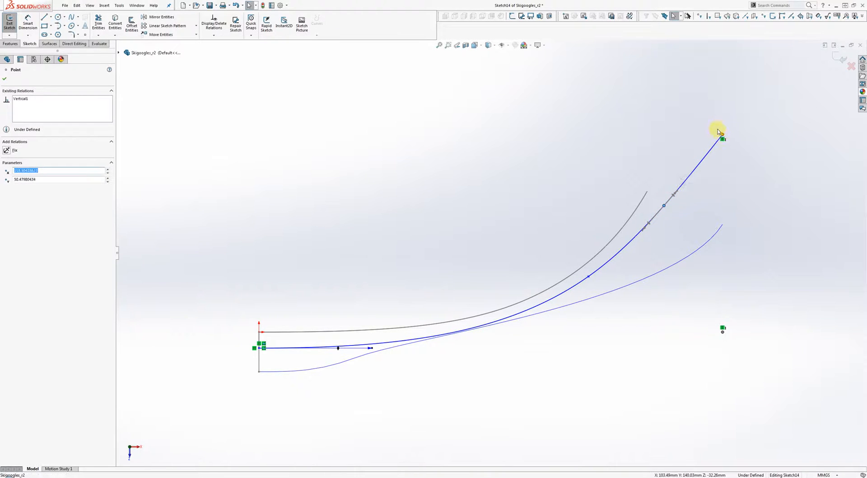
pyautogui.moveTo(718, 132); pyautogui.dragTo(716, 124)
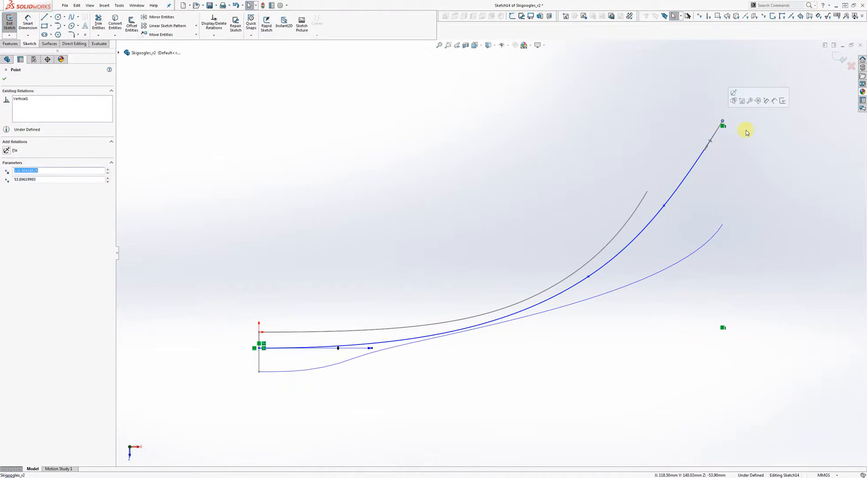
# Step: Exit Sketch14 and orbit to an oblique 3D view of the two curves
pyautogui.click(838, 56)
pyautogui.scroll(2, 441, 365)
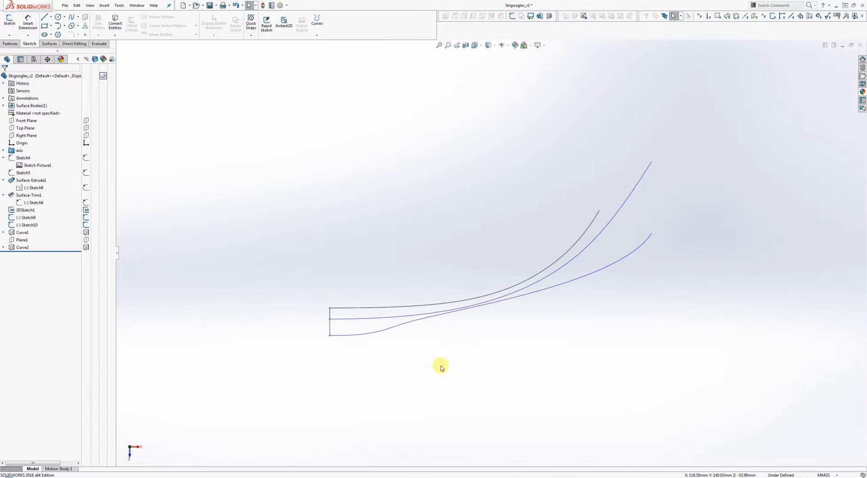
pyautogui.moveTo(414, 345)
pyautogui.mouseDown(button='middle')
pyautogui.moveTo(443, 337)
pyautogui.moveTo(446, 313)
pyautogui.mouseUp(button='middle')
pyautogui.scroll(-10, 446, 315)
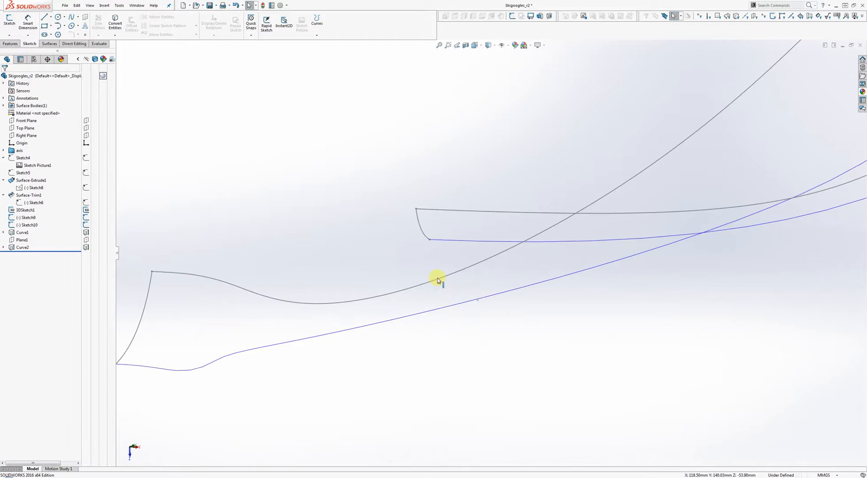
pyautogui.scroll(12, 454, 230)
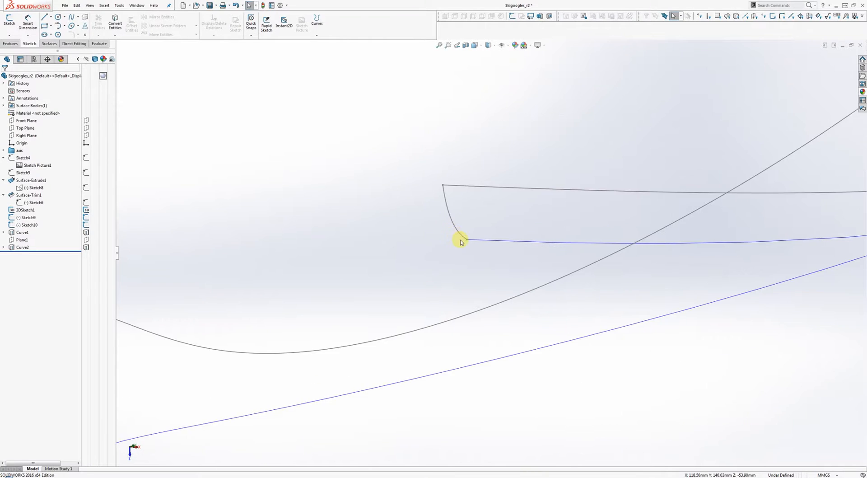
pyautogui.scroll(2, 509, 206)
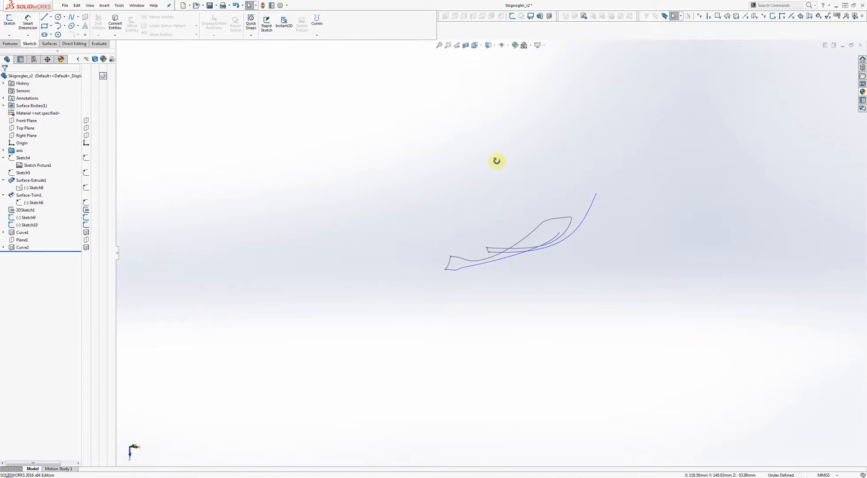
# Step: Orbit and pan around the two frame curves, then bring up the standard view orientations
pyautogui.moveTo(496, 160); pyautogui.dragTo(464, 231, button='middle')
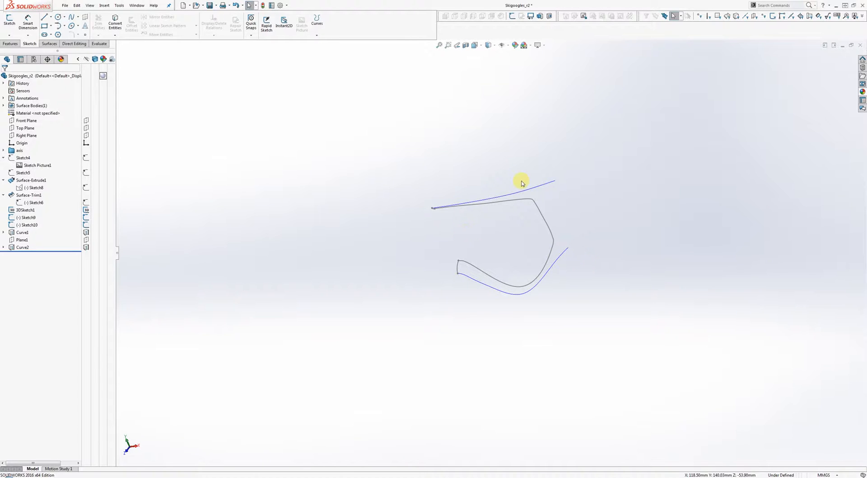
pyautogui.moveTo(533, 185); pyautogui.dragTo(519, 193, button='middle')
pyautogui.scroll(-4, 443, 205)
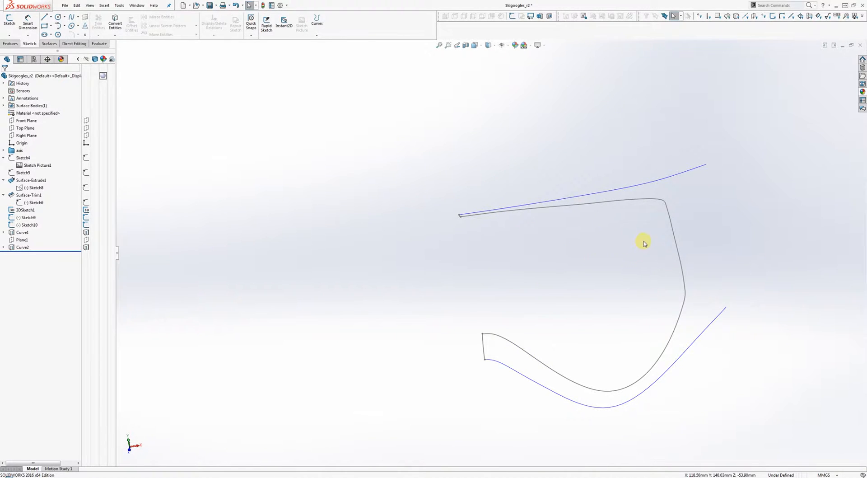
pyautogui.moveTo(643, 243)
pyautogui.keyDown('ctrl'); pyautogui.mouseDown(button='middle')
pyautogui.moveTo(513, 284)
pyautogui.moveTo(505, 262)
pyautogui.moveTo(467, 226)
pyautogui.moveTo(461, 251)
pyautogui.mouseUp(button='middle'); pyautogui.keyUp('ctrl')
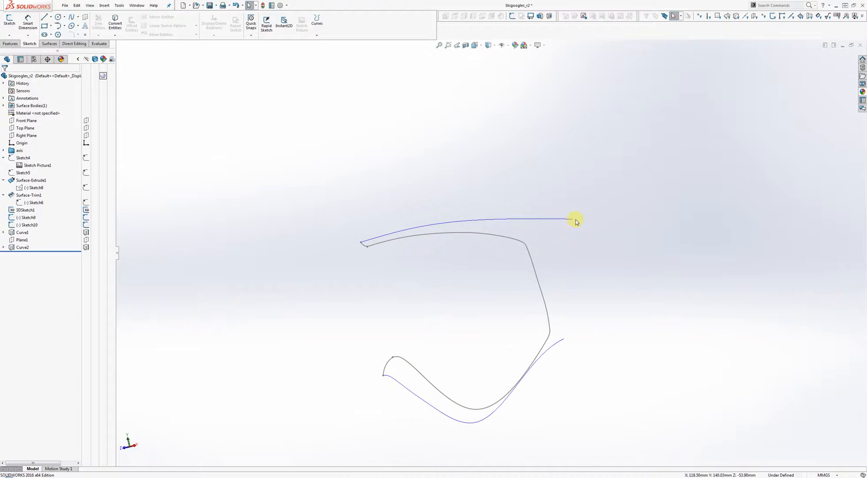
pyautogui.moveTo(595, 301); pyautogui.dragTo(595, 348, button='middle')
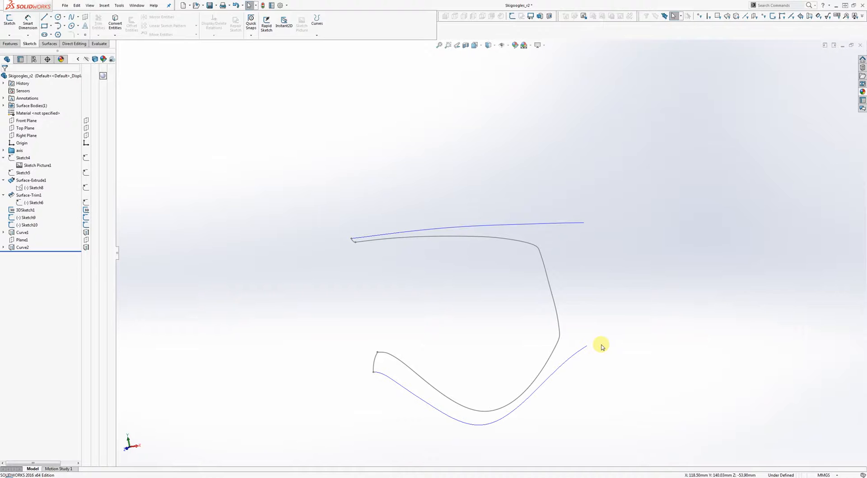
pyautogui.moveTo(601, 316); pyautogui.dragTo(618, 296, button='middle')
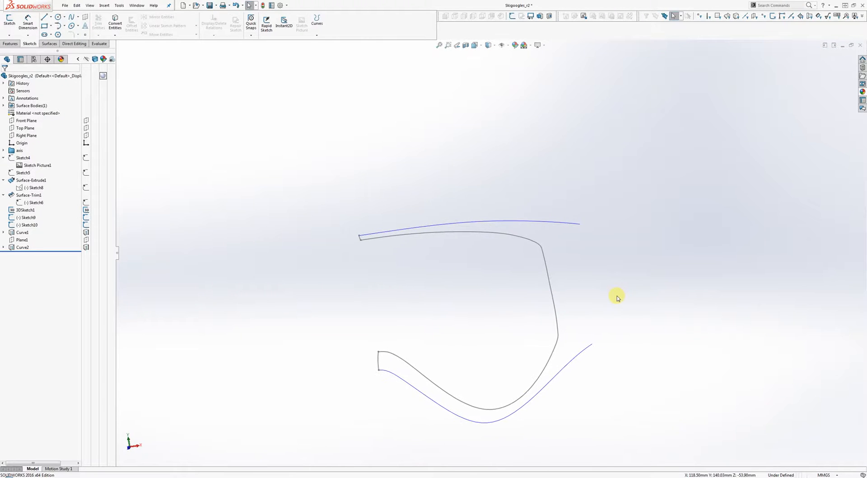
pyautogui.scroll(4, 570, 296)
pyautogui.press('space')
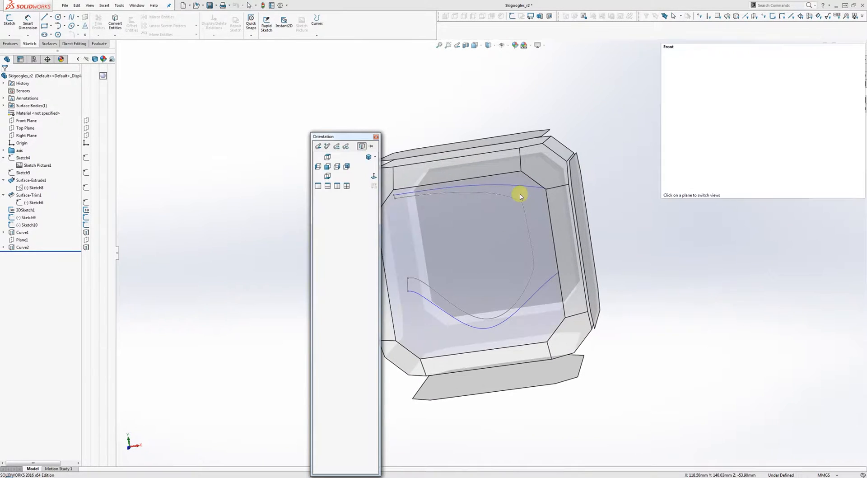
# Step: Switch to the Front view and start a new sketch on the Front Plane
pyautogui.click(492, 231)
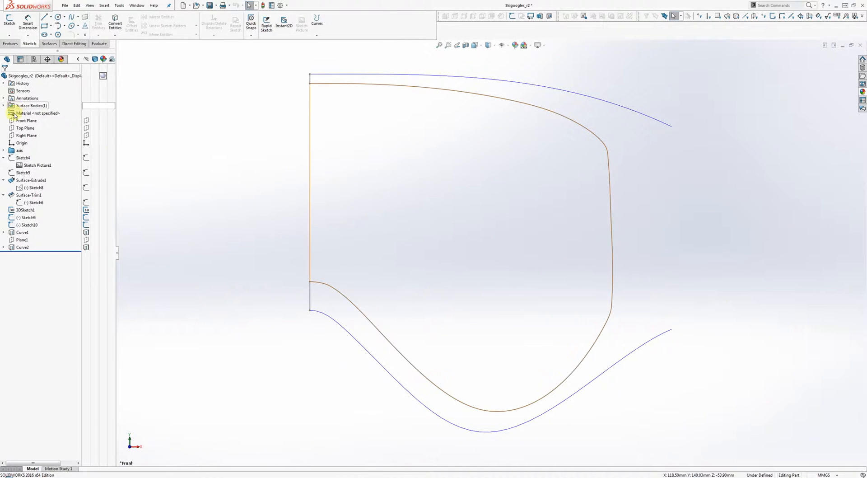
pyautogui.rightClick(23, 122)
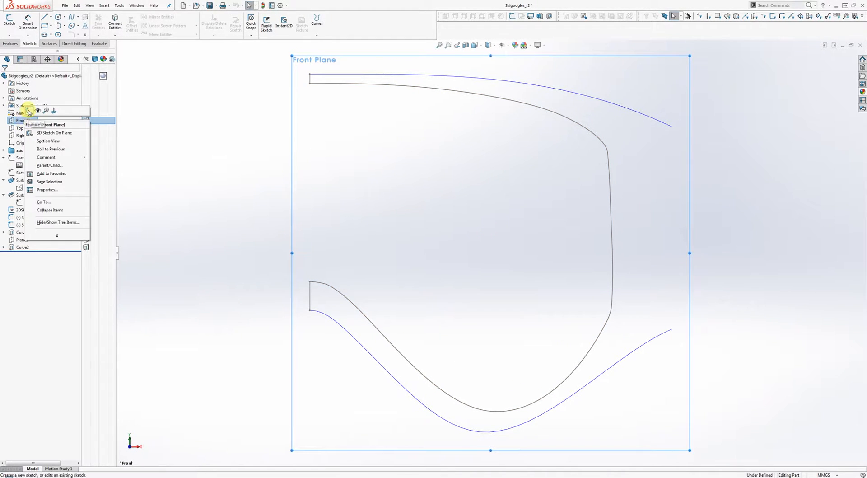
pyautogui.click(28, 110)
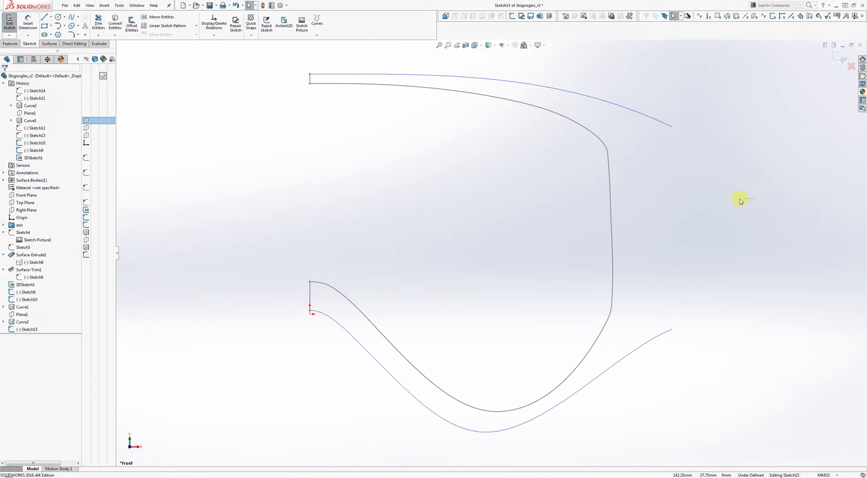
# Step: Draw a line from the upper blue curve's end to the frame curve
pyautogui.moveTo(709, 190); pyautogui.dragTo(690, 190, button='right')
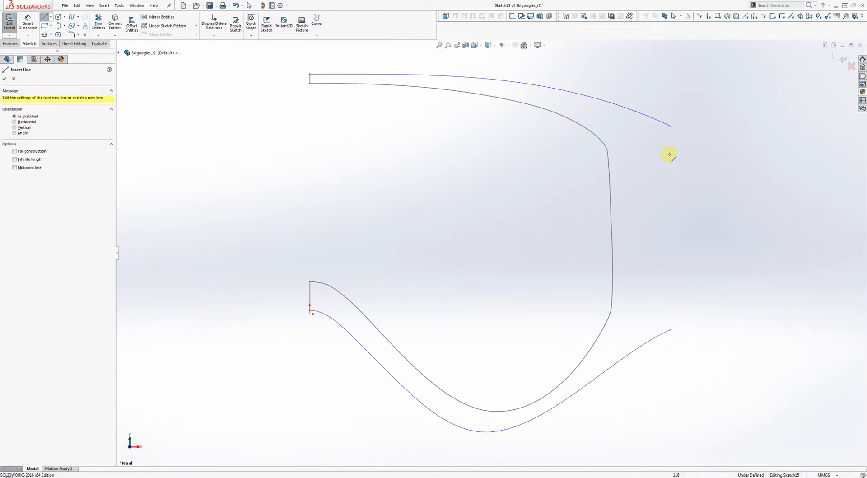
pyautogui.click(670, 129)
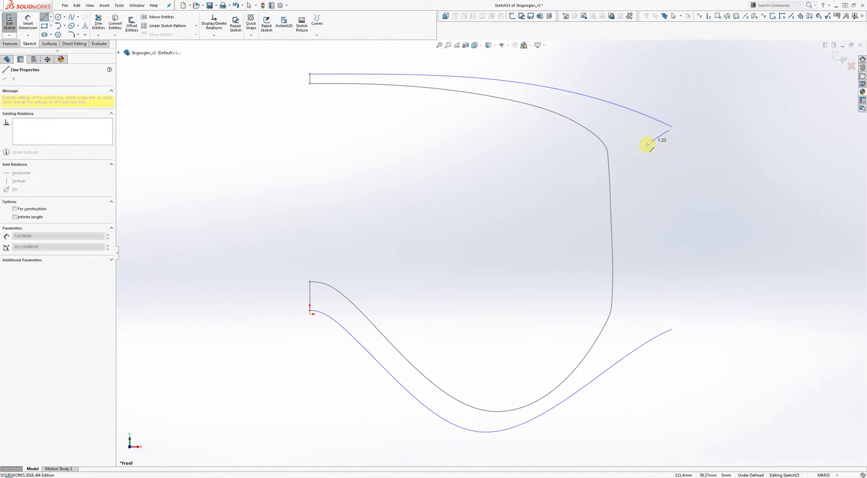
pyautogui.click(613, 169)
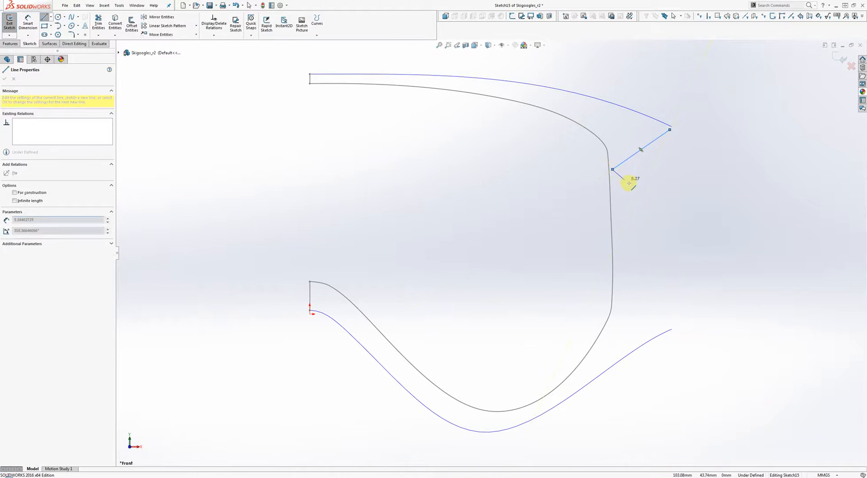
pyautogui.rightClick(656, 188)
pyautogui.click(676, 196)
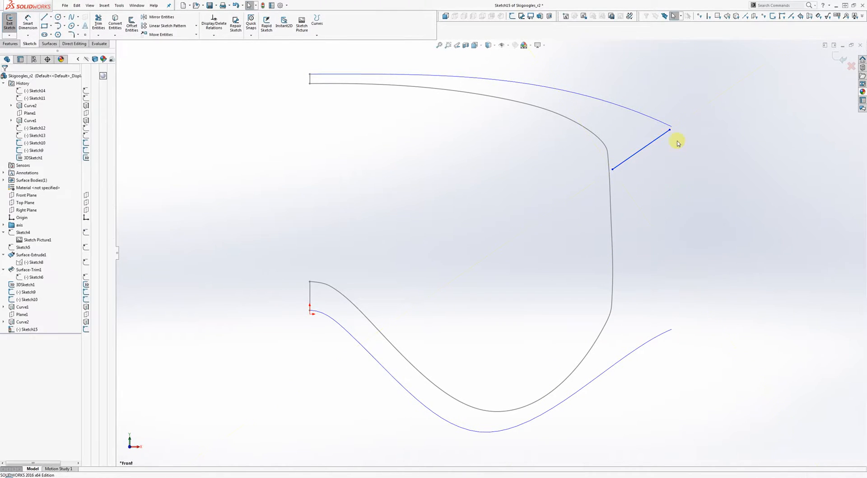
pyautogui.scroll(-5, 678, 136)
# Step: Snap the line's ends onto the blue curve's tip and the frame curve, then close Sketch15
pyautogui.click(601, 148)
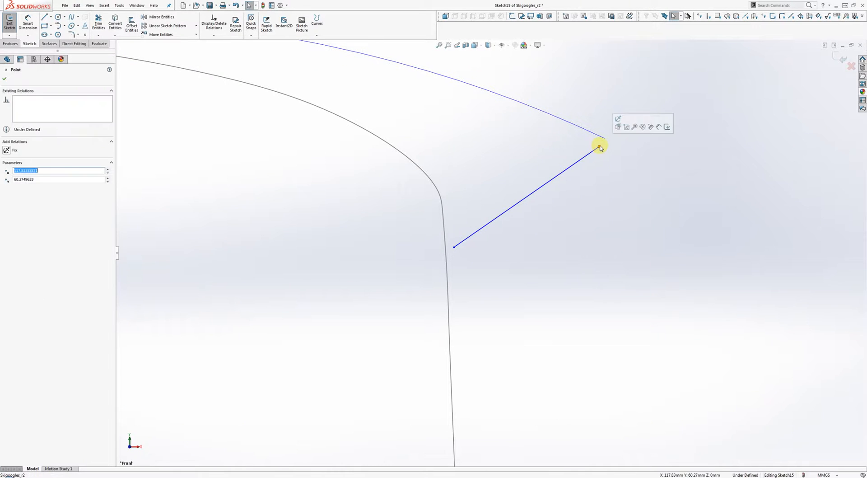
pyautogui.moveTo(601, 148); pyautogui.dragTo(606, 141)
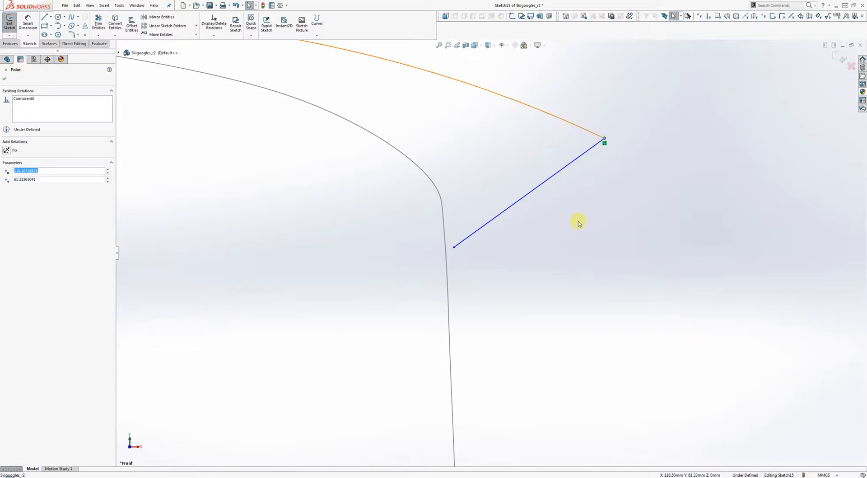
pyautogui.moveTo(454, 247)
pyautogui.mouseDown()
pyautogui.moveTo(441, 252)
pyautogui.moveTo(448, 227)
pyautogui.moveTo(452, 273)
pyautogui.moveTo(447, 259)
pyautogui.mouseUp()
pyautogui.scroll(3, 486, 257)
pyautogui.scroll(5, 486, 257)
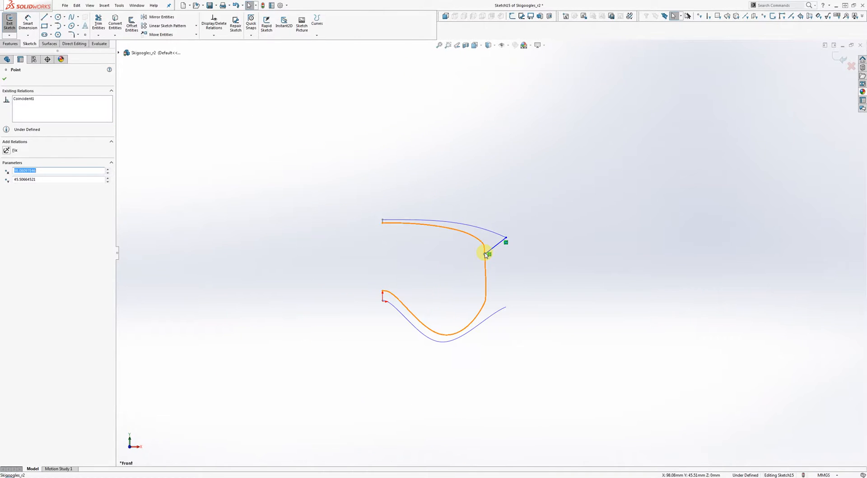
pyautogui.scroll(-5, 496, 251)
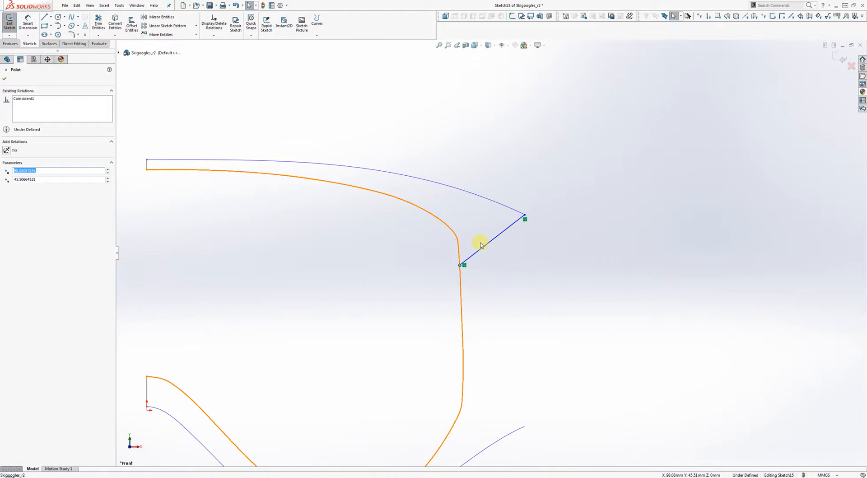
pyautogui.scroll(3, 481, 245)
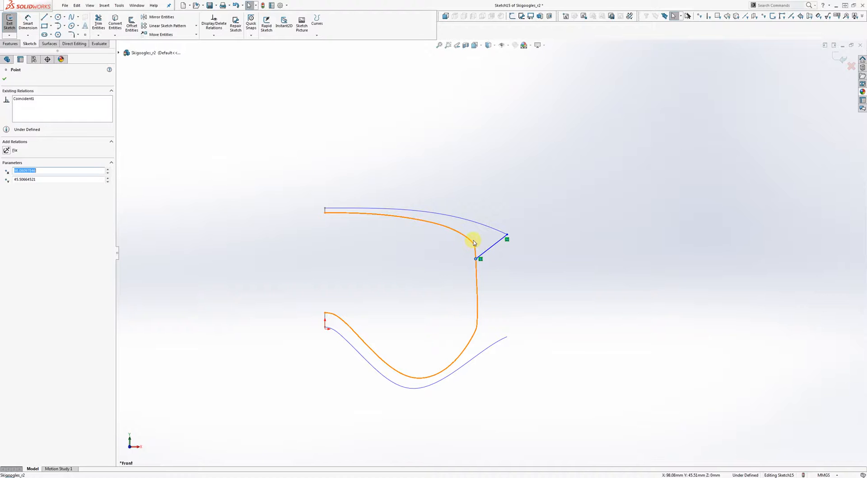
pyautogui.moveTo(477, 261); pyautogui.dragTo(473, 242)
pyautogui.scroll(-5, 494, 260)
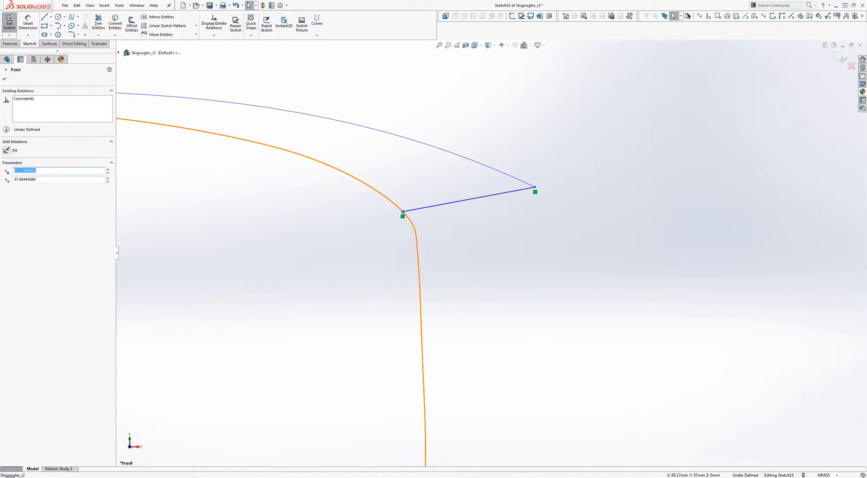
pyautogui.click(839, 56)
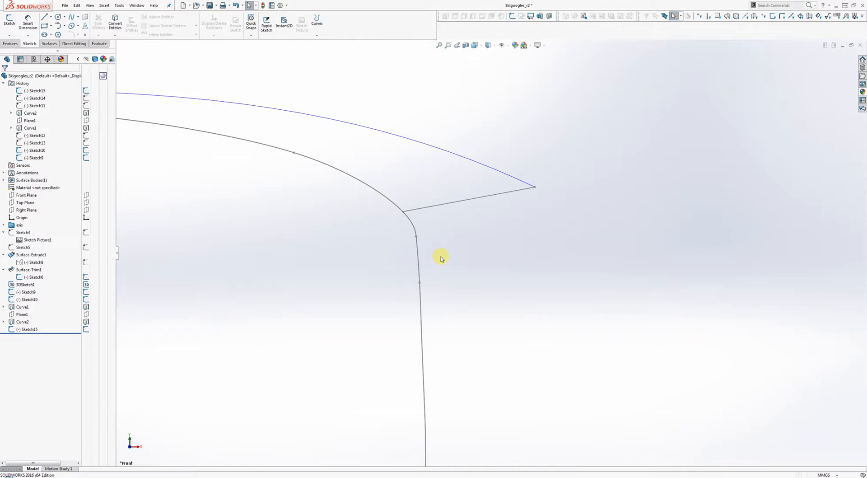
# Step: Reopen Sketch15 and drag the line's lower end onto the frame curve's bend, accepting the over-define warnings
pyautogui.scroll(5, 442, 259)
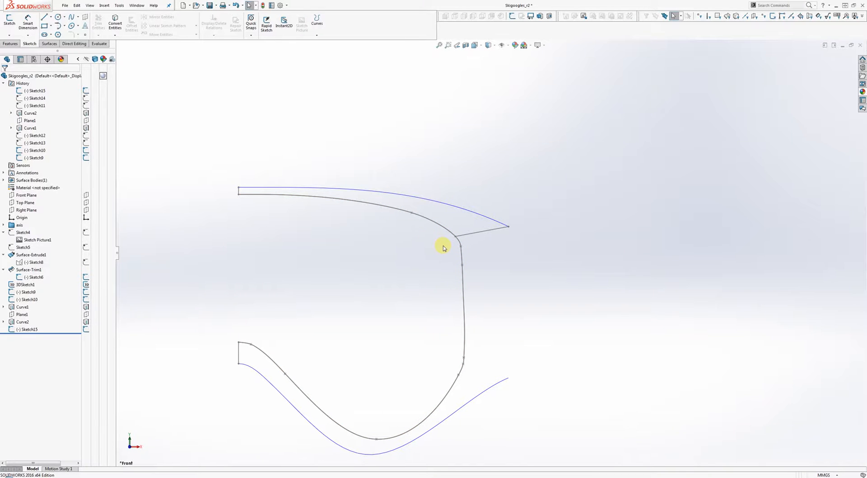
pyautogui.scroll(-4, 465, 249)
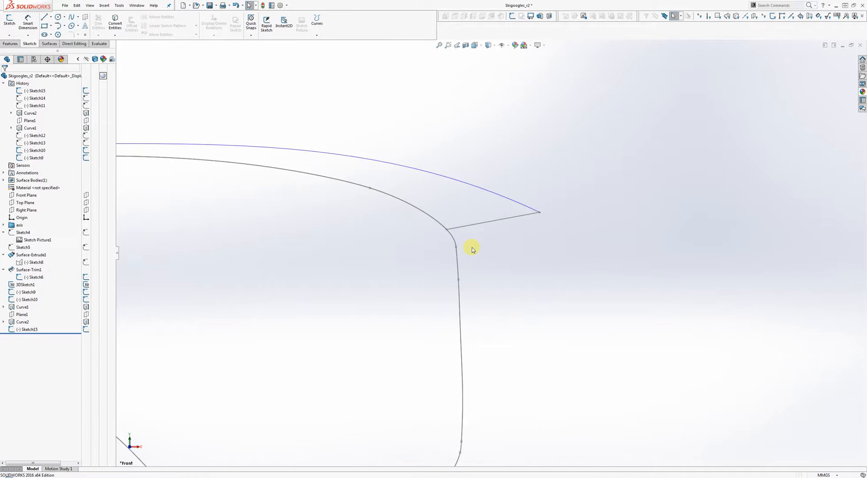
pyautogui.doubleClick(449, 225)
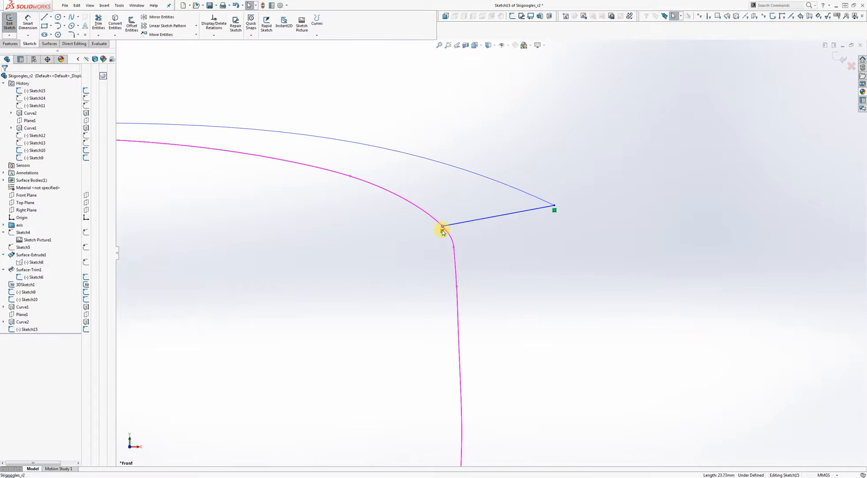
pyautogui.moveTo(443, 229); pyautogui.dragTo(466, 256)
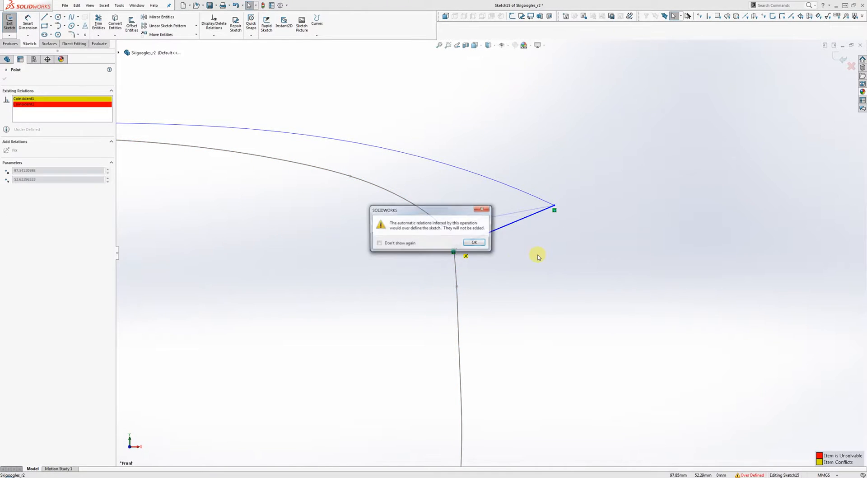
pyautogui.click(479, 244)
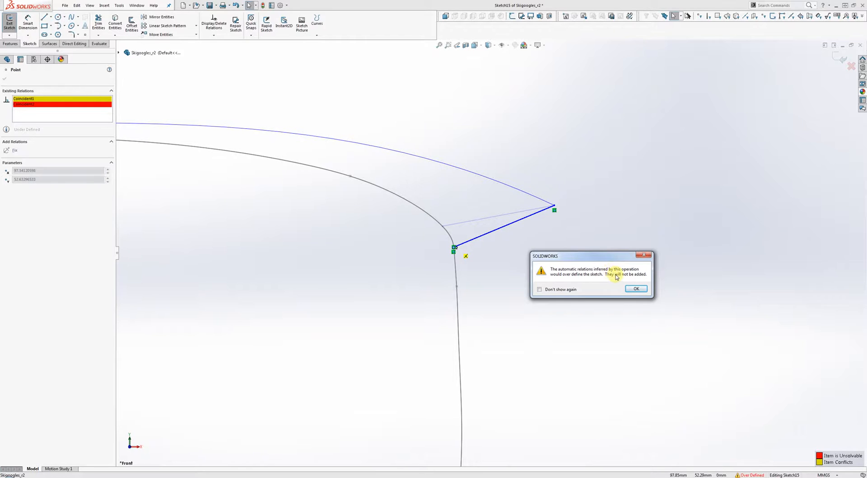
pyautogui.click(636, 289)
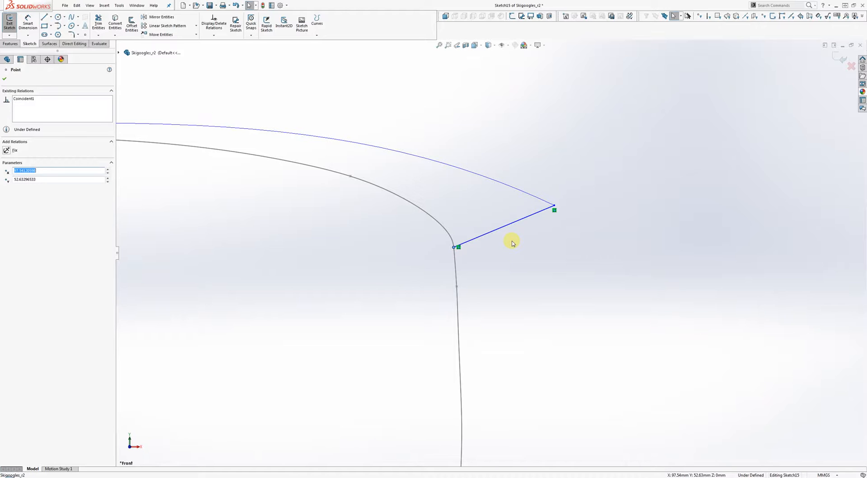
pyautogui.moveTo(529, 243); pyautogui.dragTo(497, 241, button='right')
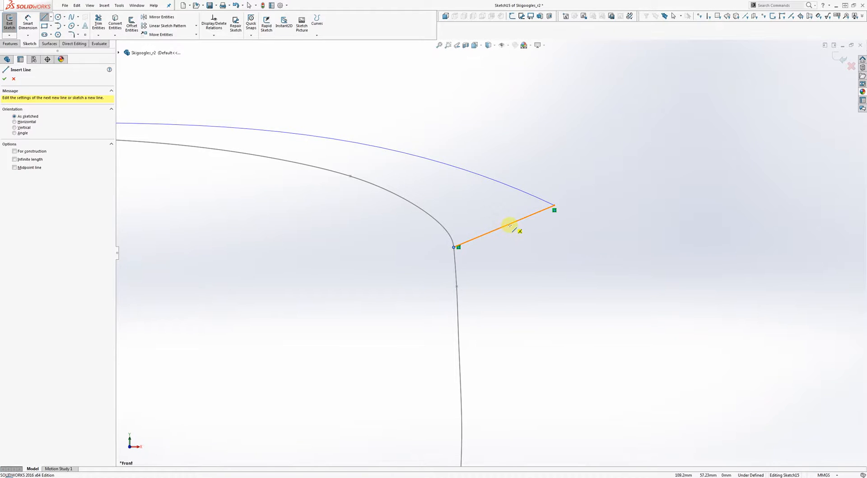
# Step: Draw a short line downward from the connecting line's midpoint
pyautogui.click(505, 226)
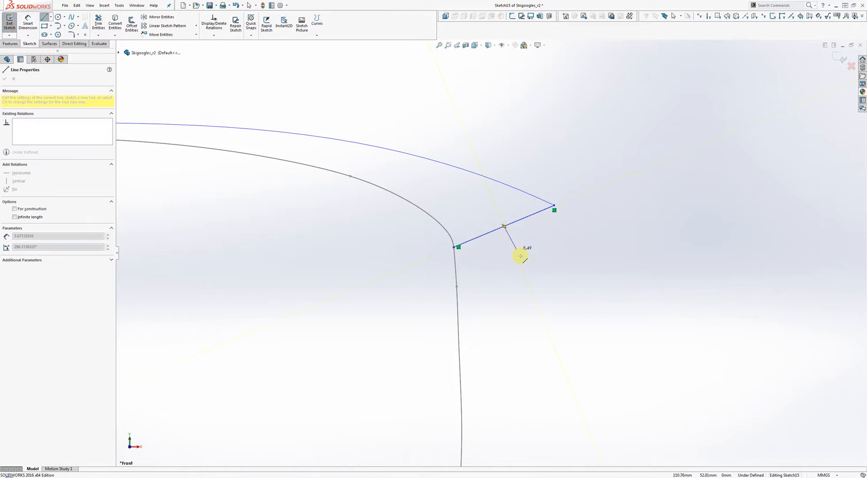
pyautogui.click(535, 302)
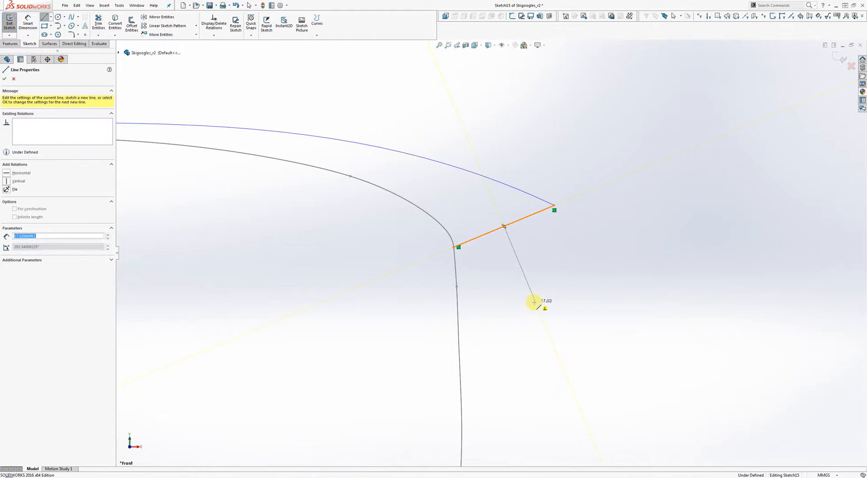
pyautogui.rightClick(574, 312)
pyautogui.click(597, 318)
pyautogui.press('Escape')
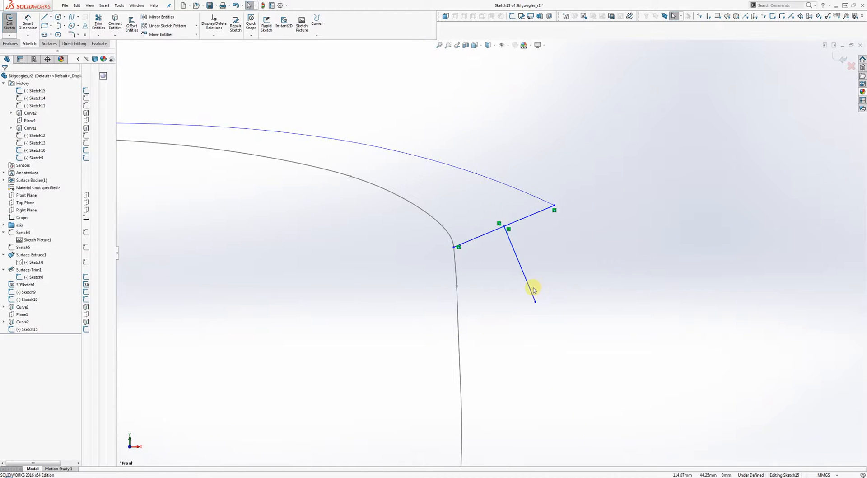
# Step: Convert the new short line and the connecting line to construction geometry
pyautogui.rightClick(532, 290)
pyautogui.click(545, 274)
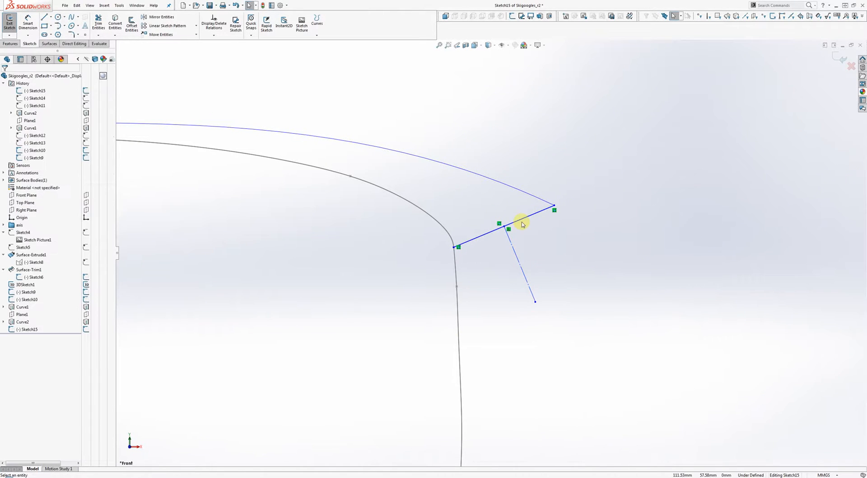
pyautogui.rightClick(524, 222)
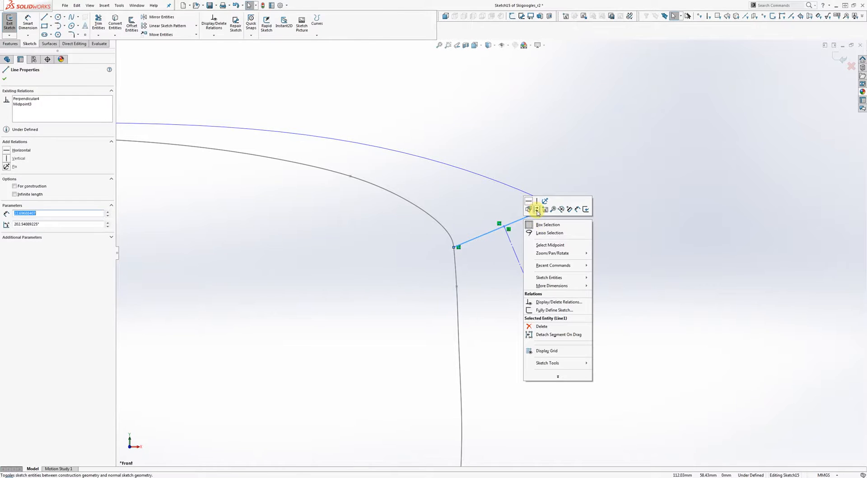
pyautogui.click(537, 208)
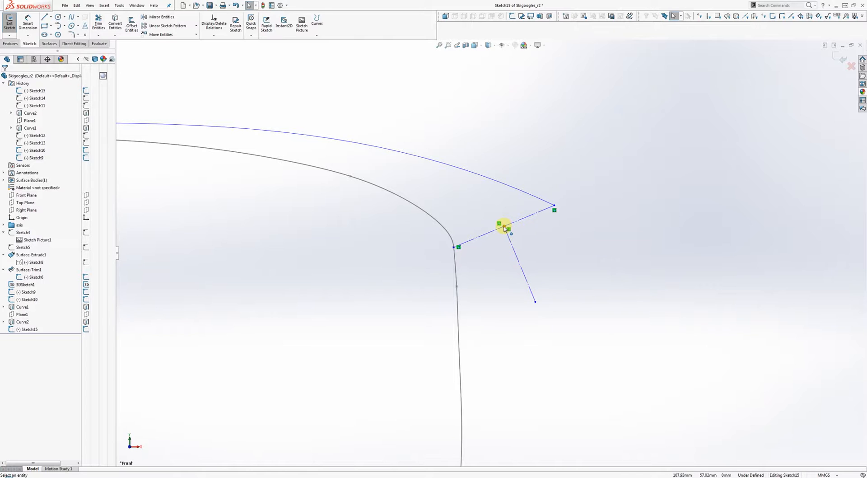
pyautogui.click(516, 254)
pyautogui.click(10, 44)
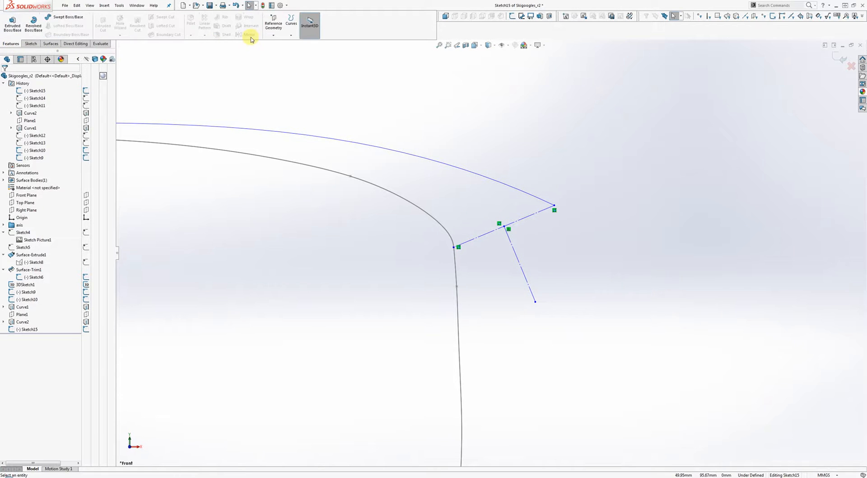
# Step: Exit the sketch and create Plane2 perpendicular to the construction line through its end point
pyautogui.click(273, 25)
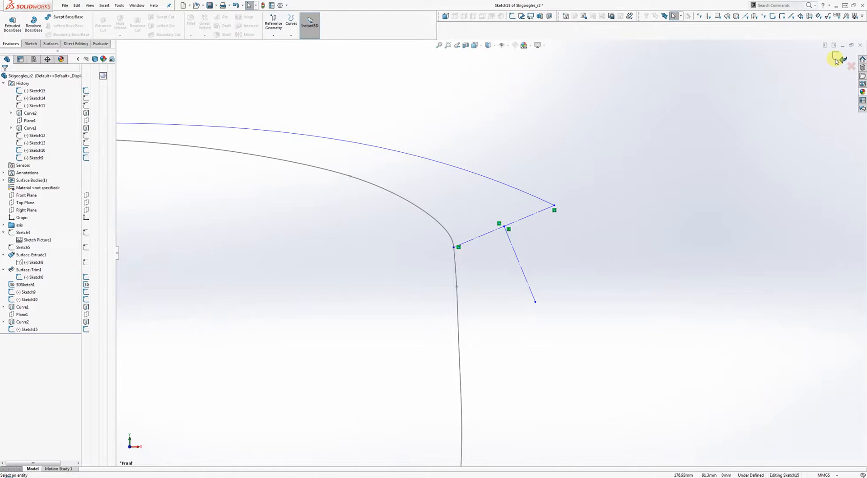
pyautogui.click(839, 56)
pyautogui.click(274, 35)
pyautogui.click(278, 43)
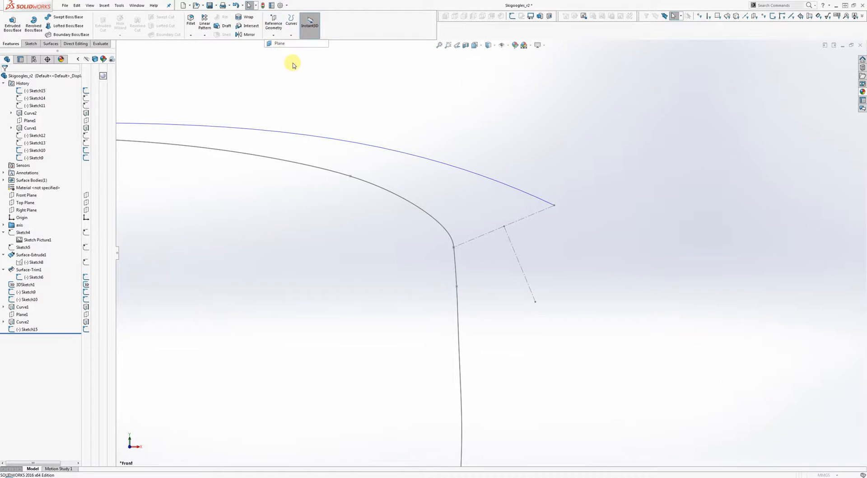
pyautogui.click(512, 245)
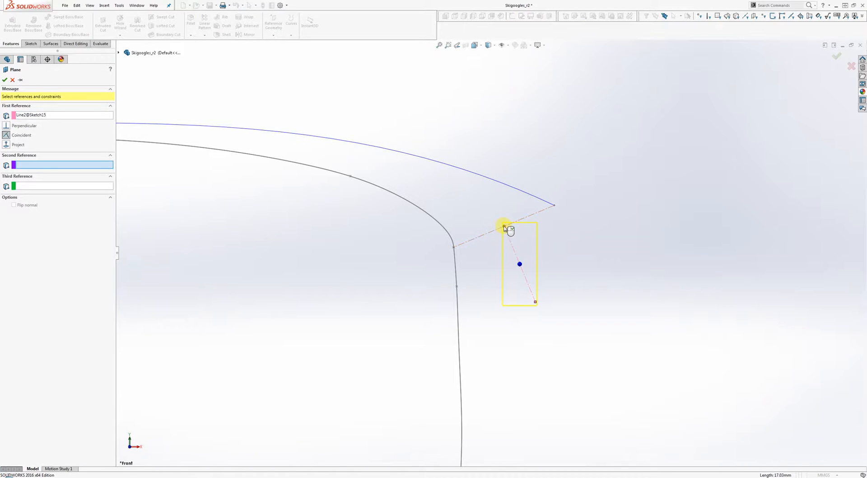
pyautogui.click(505, 227)
pyautogui.moveTo(505, 229); pyautogui.dragTo(530, 256, button='middle')
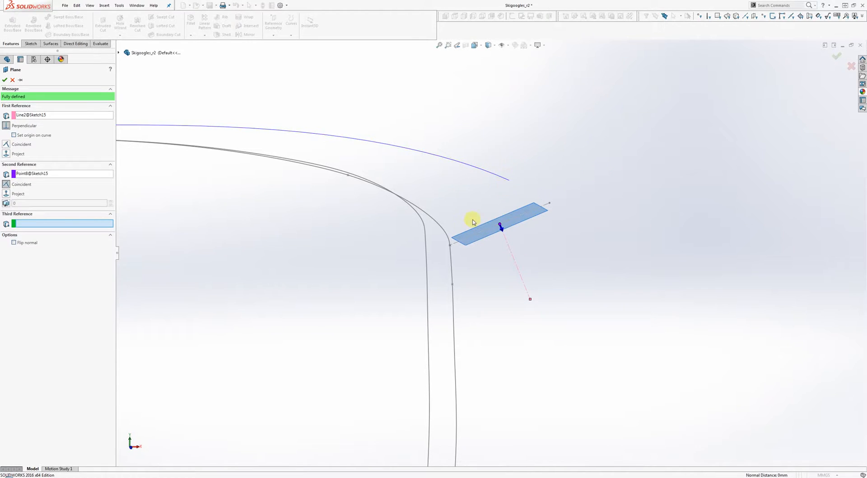
pyautogui.click(837, 56)
# Step: Enlarge Plane2 upward, leftward and downward past the frame curves
pyautogui.moveTo(660, 149); pyautogui.dragTo(627, 212, button='middle')
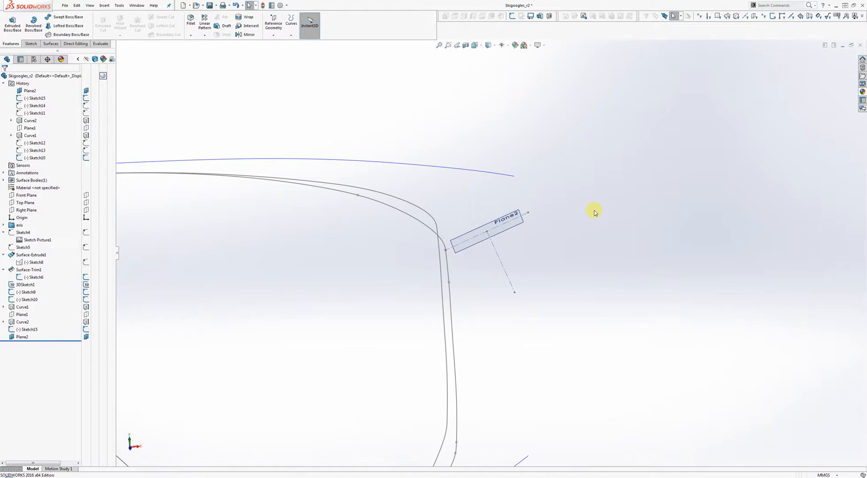
pyautogui.scroll(6, 533, 218)
pyautogui.moveTo(532, 218); pyautogui.dragTo(513, 273, button='middle')
pyautogui.click(491, 263)
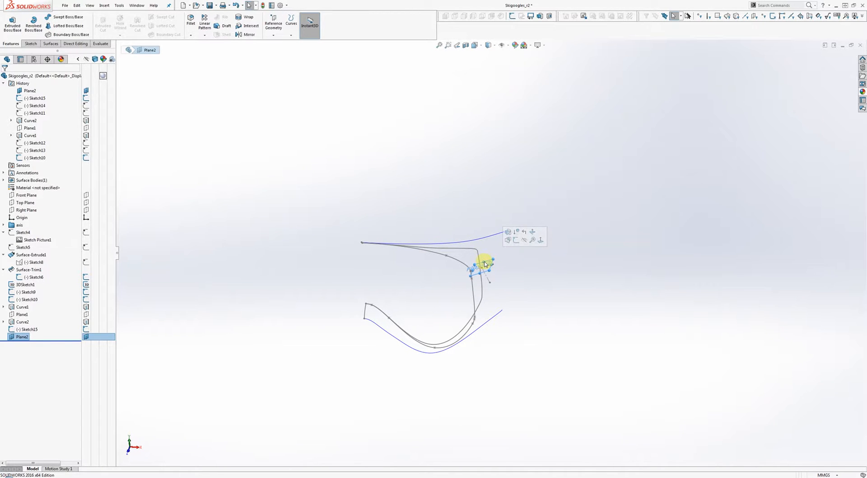
pyautogui.moveTo(485, 263); pyautogui.dragTo(571, 205)
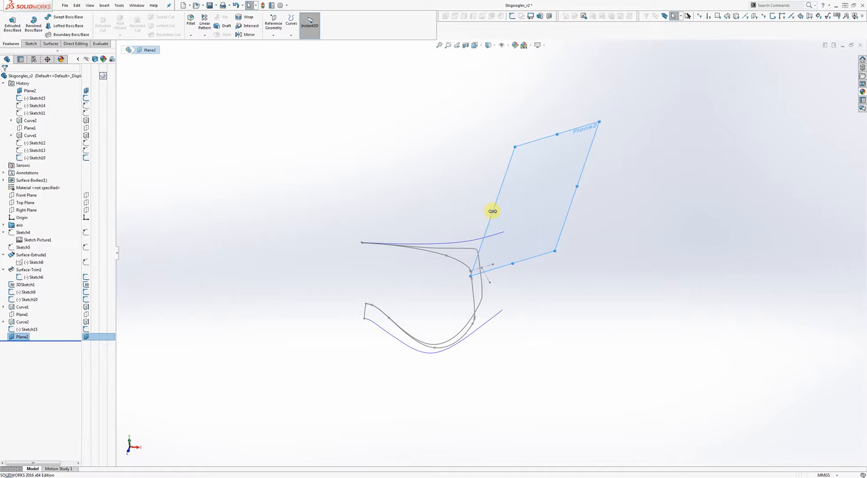
pyautogui.moveTo(492, 211); pyautogui.dragTo(454, 223)
pyautogui.moveTo(493, 269); pyautogui.dragTo(488, 302)
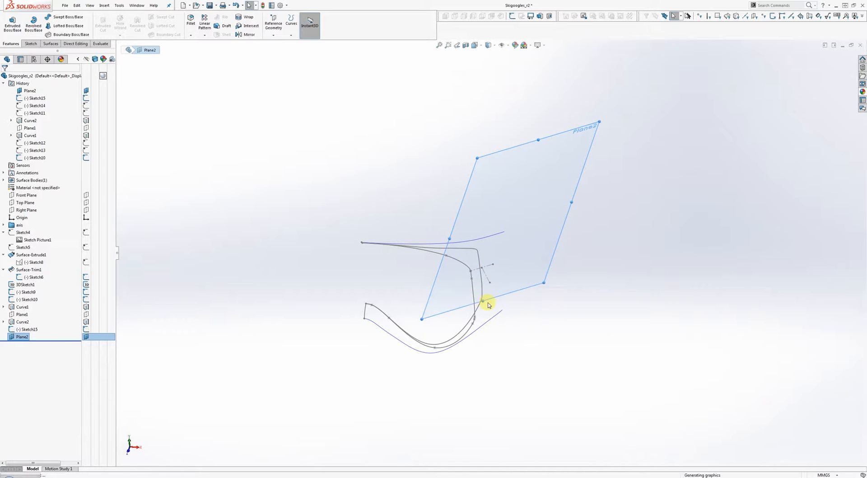
pyautogui.moveTo(491, 303)
pyautogui.mouseDown(button='middle')
pyautogui.moveTo(548, 284)
pyautogui.moveTo(534, 273)
pyautogui.moveTo(505, 287)
pyautogui.moveTo(428, 347)
pyautogui.moveTo(381, 368)
pyautogui.moveTo(449, 341)
pyautogui.moveTo(522, 333)
pyautogui.moveTo(531, 304)
pyautogui.mouseUp(button='middle')
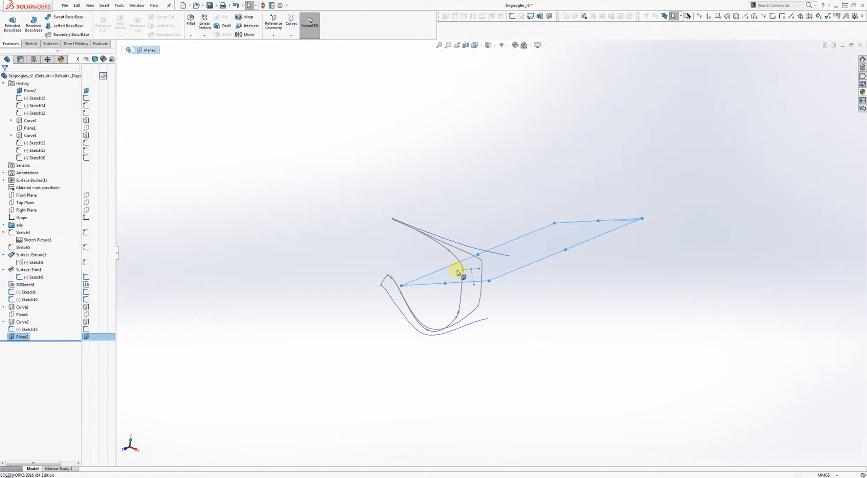
pyautogui.moveTo(459, 273)
pyautogui.mouseDown(button='middle')
pyautogui.moveTo(517, 245)
pyautogui.moveTo(523, 271)
pyautogui.moveTo(536, 258)
pyautogui.mouseUp(button='middle')
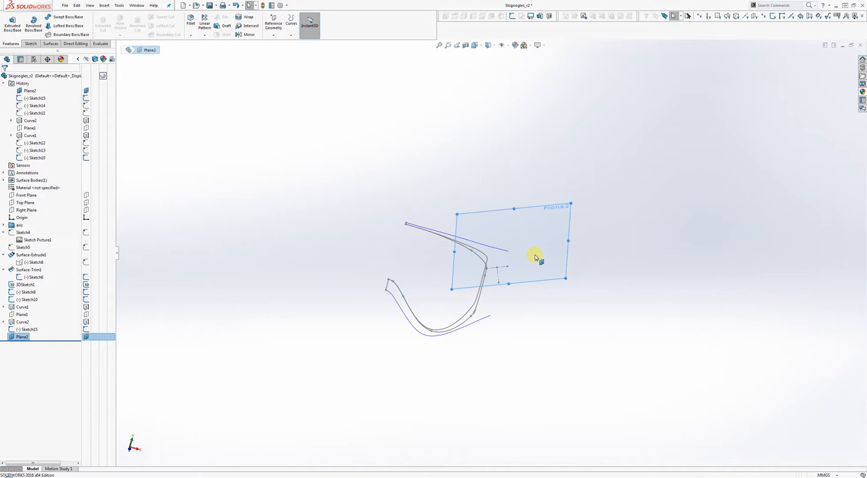
# Step: Start a sketch on Plane2 and draw a two-point spline from the frame curve to the upper curve
pyautogui.rightClick(536, 258)
pyautogui.click(545, 241)
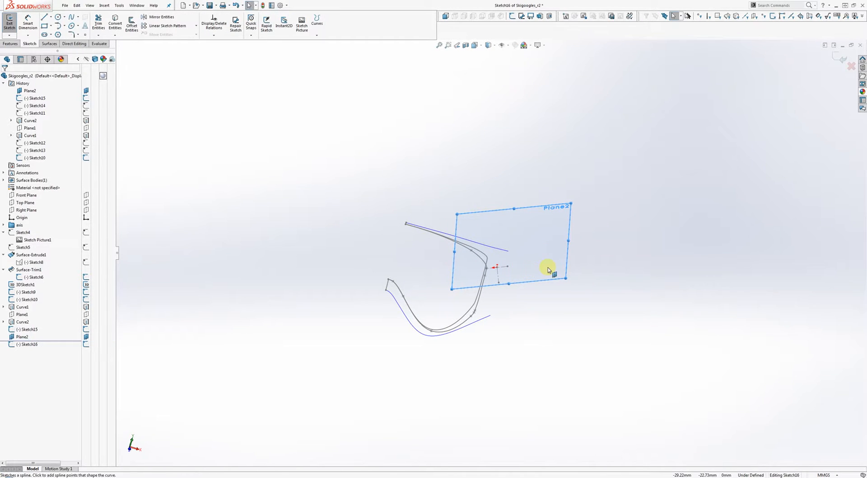
pyautogui.press('s')
pyautogui.scroll(-7, 527, 270)
pyautogui.moveTo(474, 256); pyautogui.dragTo(480, 277, button='middle')
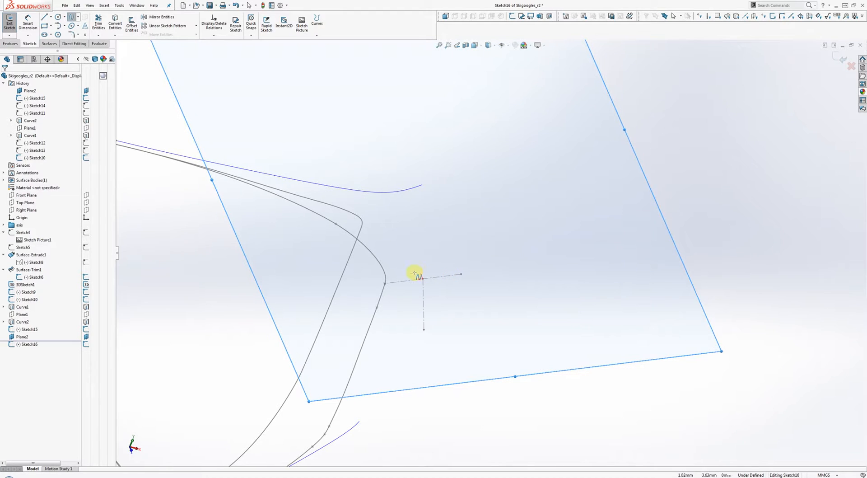
pyautogui.click(363, 230)
pyautogui.click(421, 188)
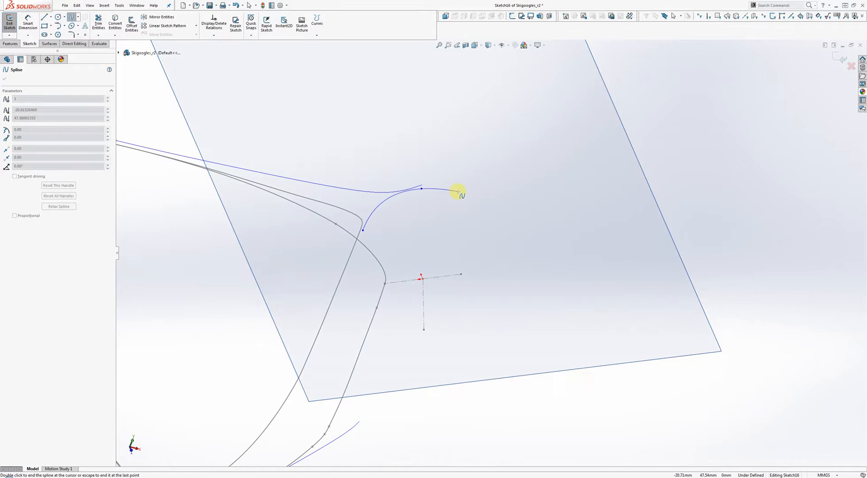
pyautogui.rightClick(459, 192)
pyautogui.click(494, 198)
# Step: Pierce the spline's end onto the upper curve and its start onto the grey frame curve
pyautogui.click(421, 189)
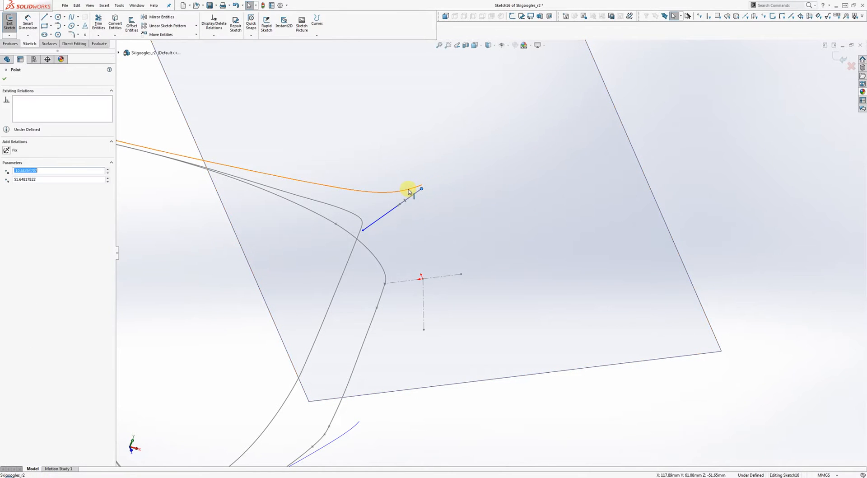
pyautogui.keyDown('ctrl'); pyautogui.click(410, 191); pyautogui.keyUp('ctrl')
pyautogui.click(436, 159)
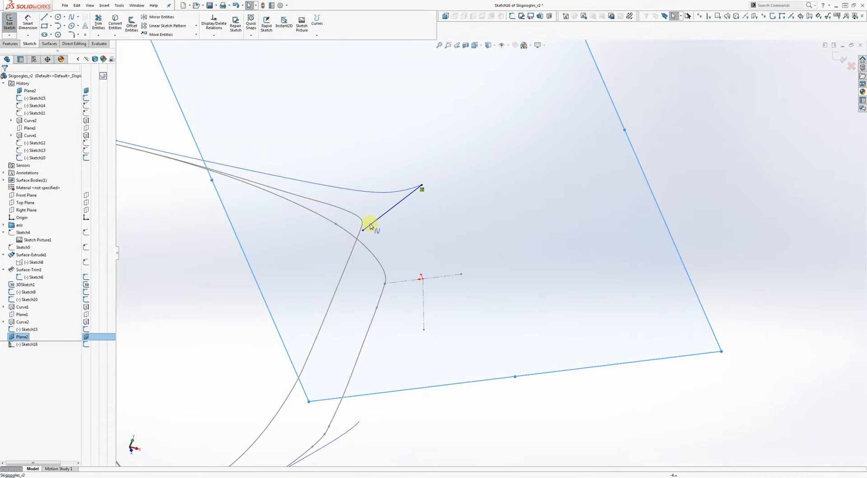
pyautogui.click(361, 232)
pyautogui.keyDown('ctrl'); pyautogui.click(361, 234); pyautogui.keyUp('ctrl')
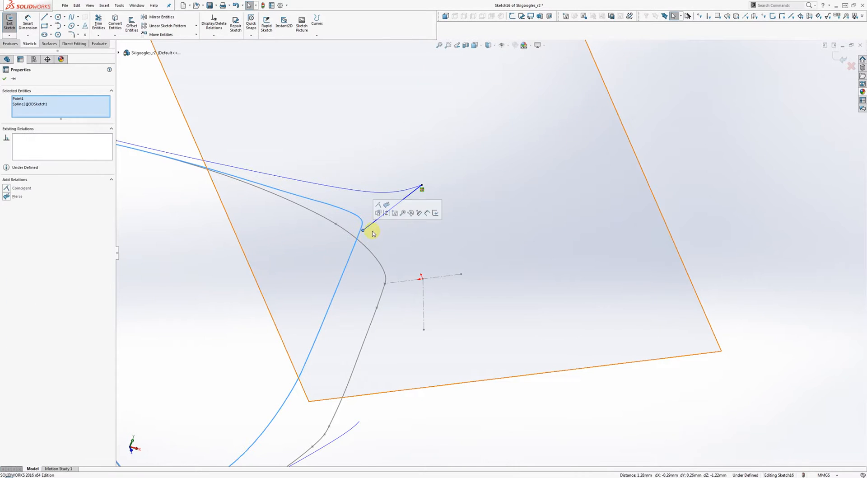
pyautogui.click(388, 205)
pyautogui.click(402, 234)
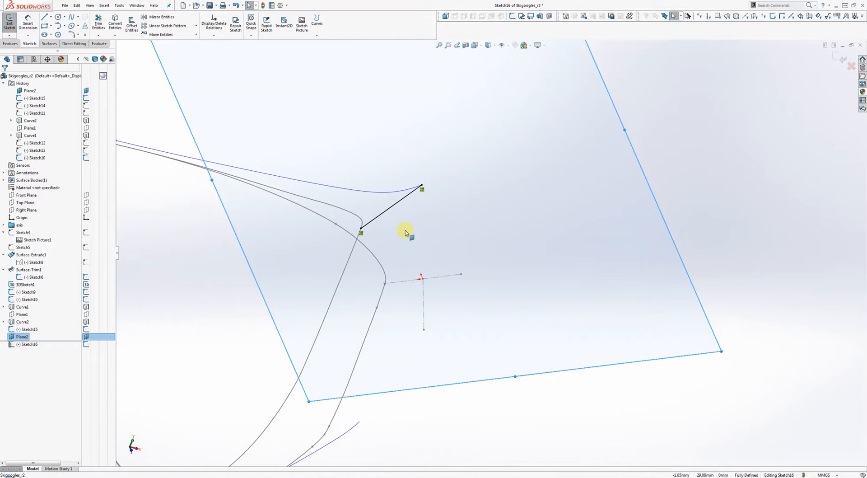
# Step: Bend the spline with its tangent handle, exit the sketch, and hide Plane2
pyautogui.moveTo(409, 221)
pyautogui.mouseDown(button='middle')
pyautogui.moveTo(442, 218)
pyautogui.moveTo(407, 215)
pyautogui.mouseUp(button='middle')
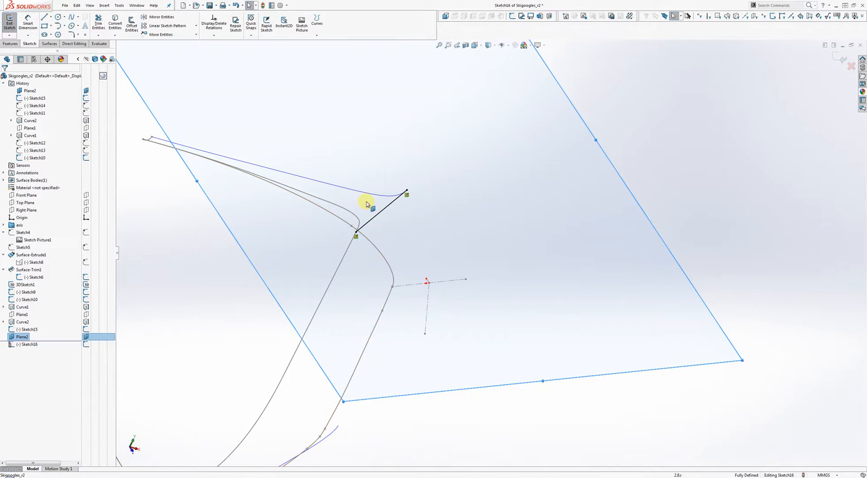
pyautogui.click(381, 213)
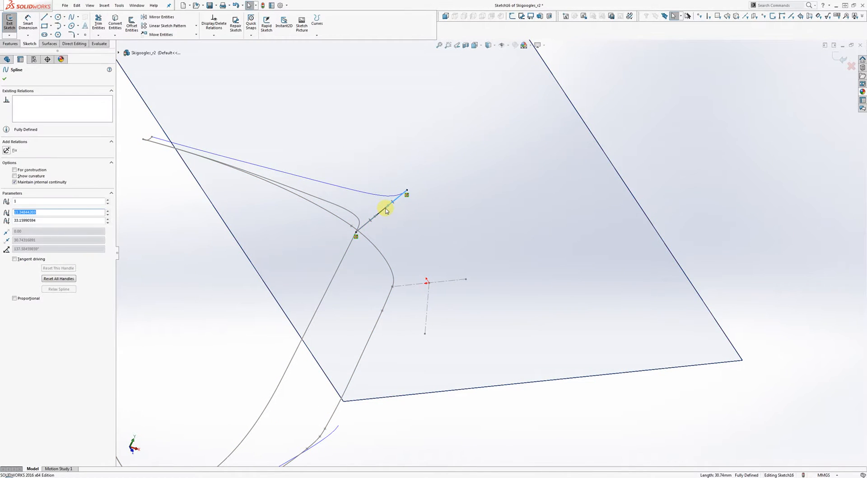
pyautogui.moveTo(385, 209); pyautogui.dragTo(396, 213)
pyautogui.moveTo(397, 212)
pyautogui.mouseDown(button='middle')
pyautogui.moveTo(383, 189)
pyautogui.moveTo(313, 143)
pyautogui.moveTo(312, 132)
pyautogui.moveTo(367, 194)
pyautogui.moveTo(397, 245)
pyautogui.moveTo(405, 385)
pyautogui.moveTo(379, 214)
pyautogui.moveTo(399, 210)
pyautogui.mouseUp(button='middle')
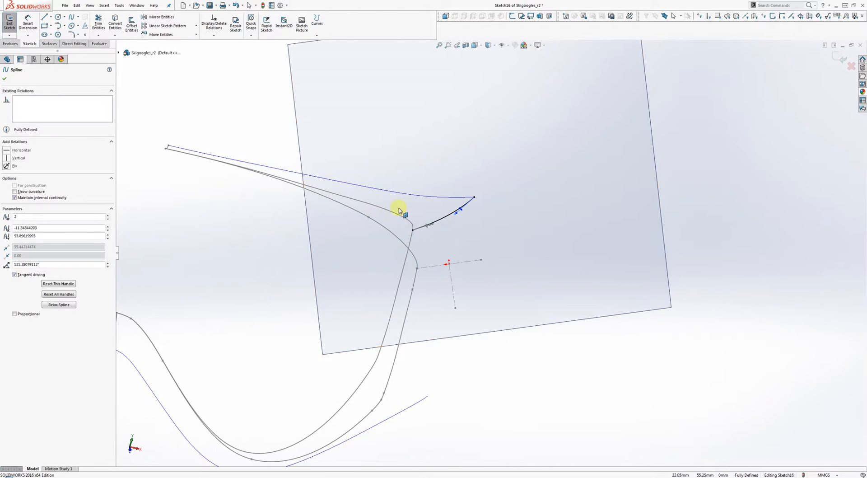
pyautogui.click(841, 58)
pyautogui.rightClick(569, 160)
pyautogui.click(589, 151)
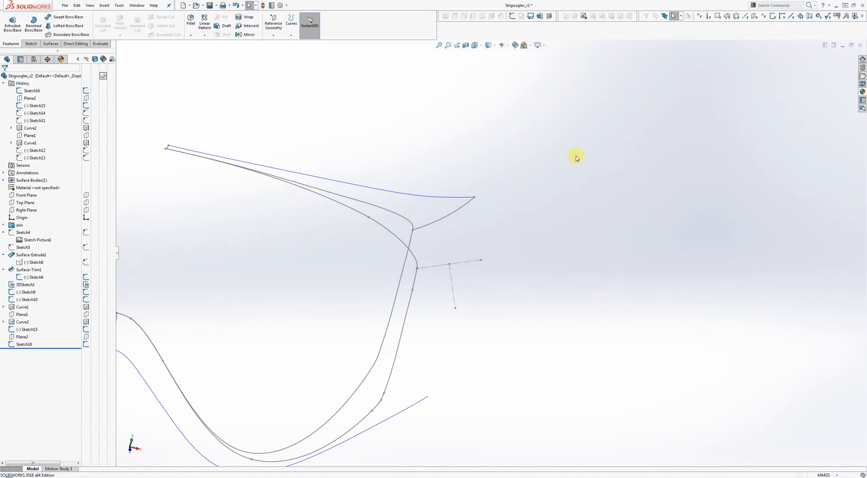
# Step: Hide the extra curve sketch
pyautogui.rightClick(437, 269)
pyautogui.press('Escape')
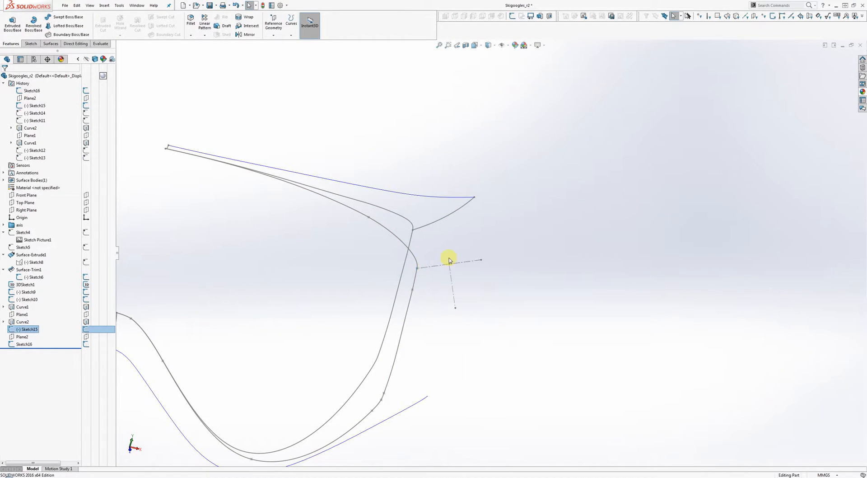
pyautogui.rightClick(421, 263)
pyautogui.click(430, 248)
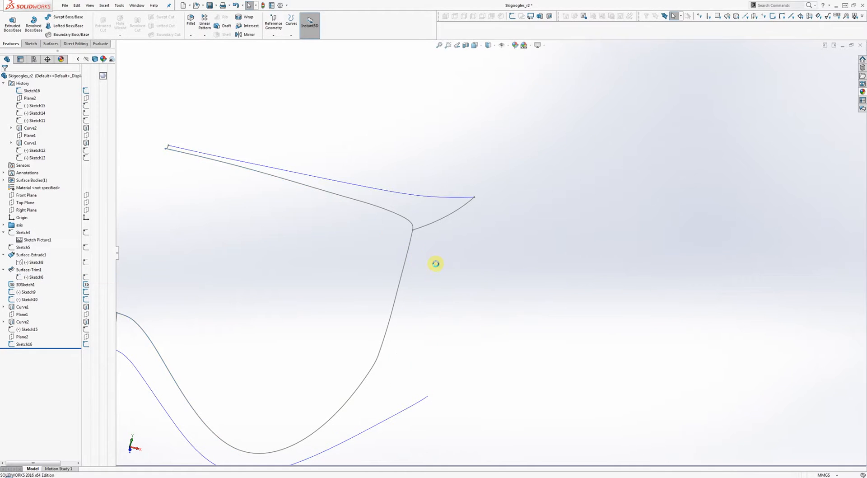
# Step: Zoom to fit and orbit the frame curves to face the front
pyautogui.press('z')
pyautogui.moveTo(432, 310)
pyautogui.mouseDown(button='middle')
pyautogui.moveTo(411, 232)
pyautogui.moveTo(362, 163)
pyautogui.moveTo(304, 125)
pyautogui.moveTo(209, 147)
pyautogui.moveTo(145, 178)
pyautogui.moveTo(101, 224)
pyautogui.moveTo(6, 269)
pyautogui.mouseUp(button='middle')
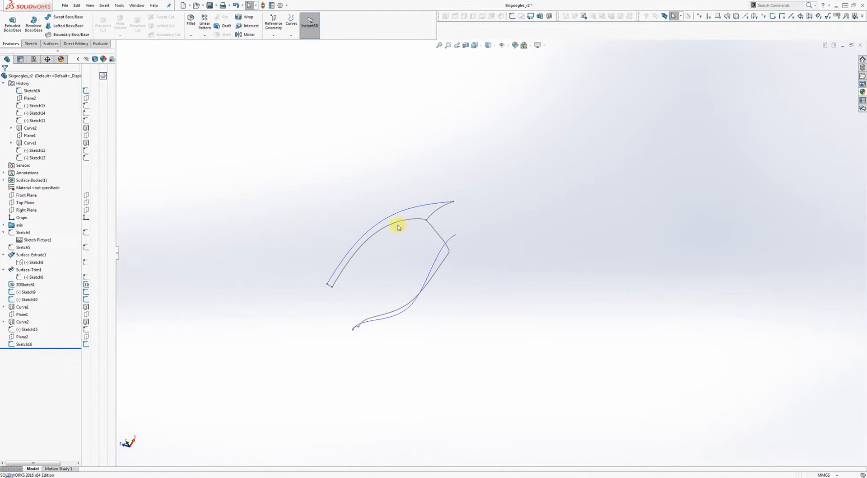
pyautogui.scroll(-3, 502, 237)
pyautogui.moveTo(450, 214)
pyautogui.mouseDown(button='middle')
pyautogui.moveTo(494, 174)
pyautogui.moveTo(388, 218)
pyautogui.moveTo(580, 215)
pyautogui.moveTo(499, 215)
pyautogui.moveTo(416, 257)
pyautogui.moveTo(435, 306)
pyautogui.moveTo(469, 311)
pyautogui.mouseUp(button='middle')
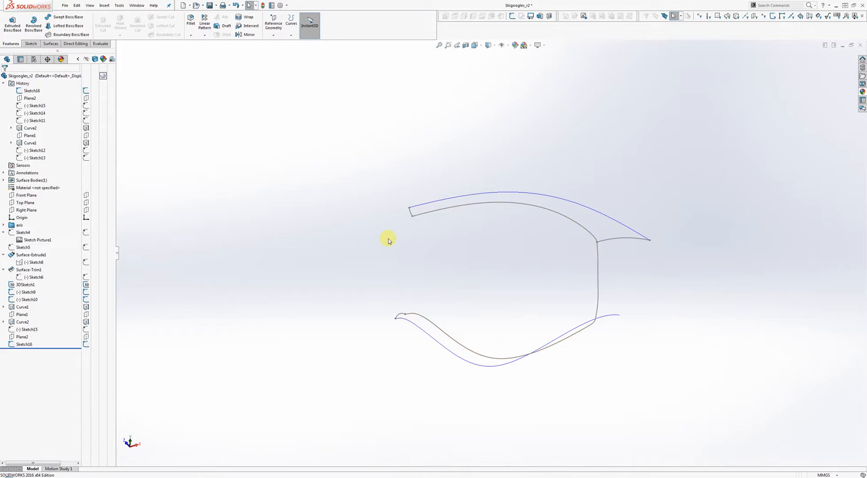
pyautogui.click(51, 44)
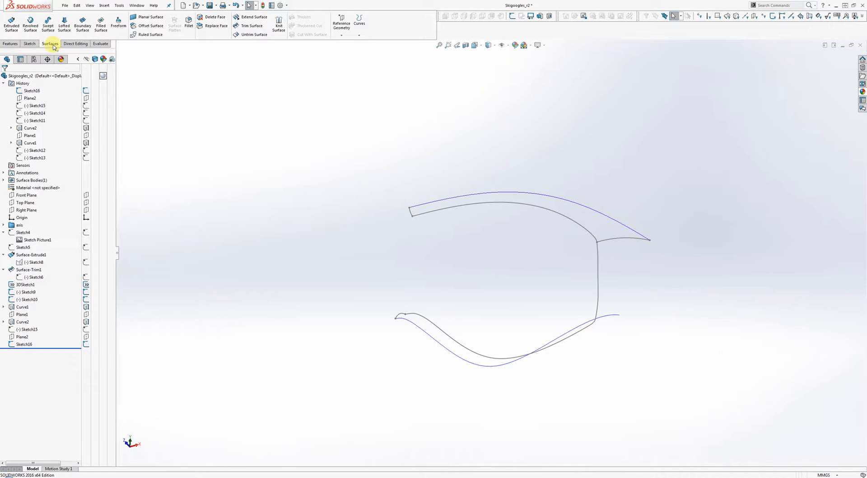
# Step: Extrude the left frame-end sketch into a 5 mm surface strip with reversed direction
pyautogui.click(83, 26)
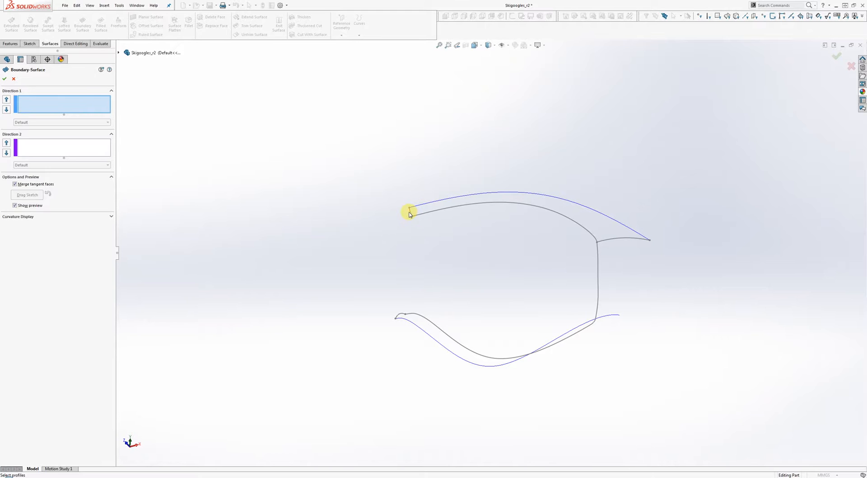
pyautogui.click(14, 80)
pyautogui.click(12, 23)
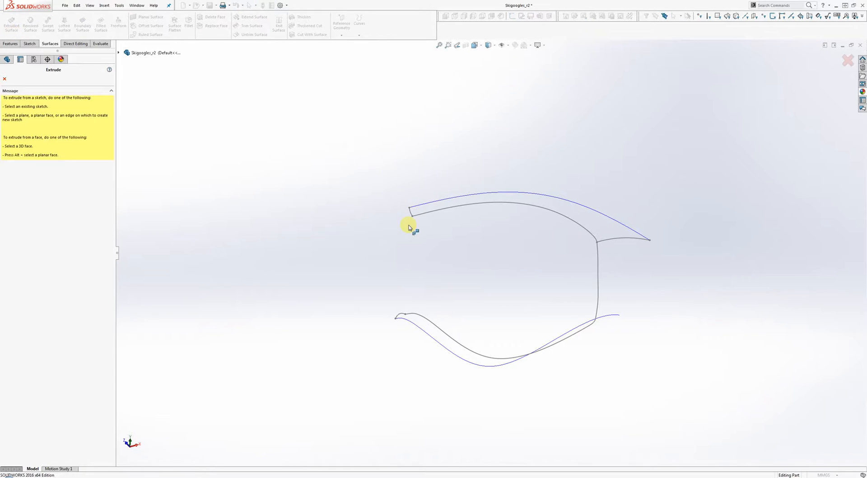
pyautogui.click(411, 214)
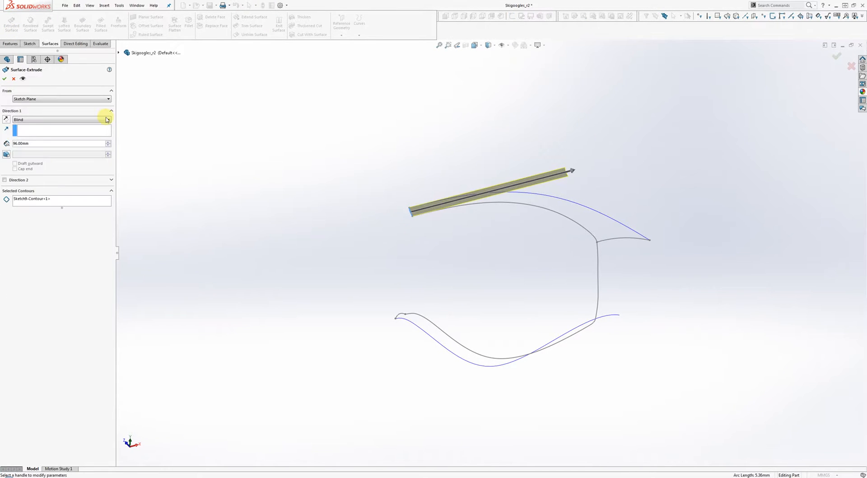
pyautogui.moveTo(31, 144); pyautogui.dragTo(1, 127)
pyautogui.write('5')
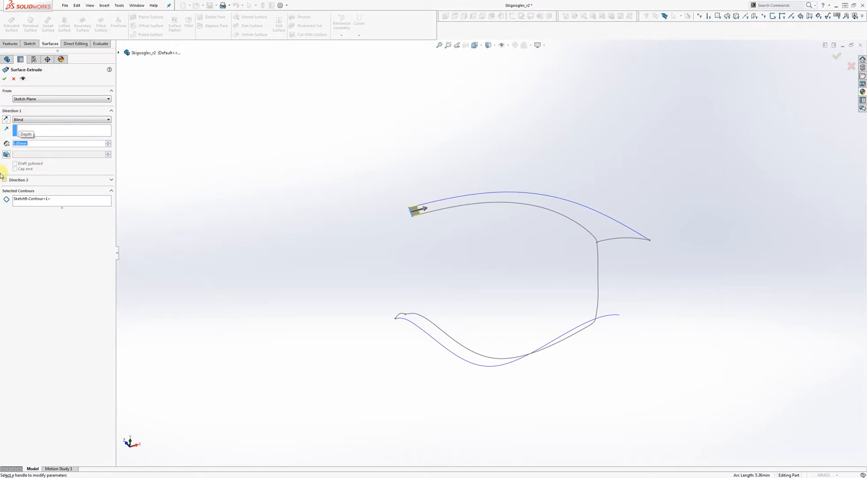
pyautogui.click(6, 119)
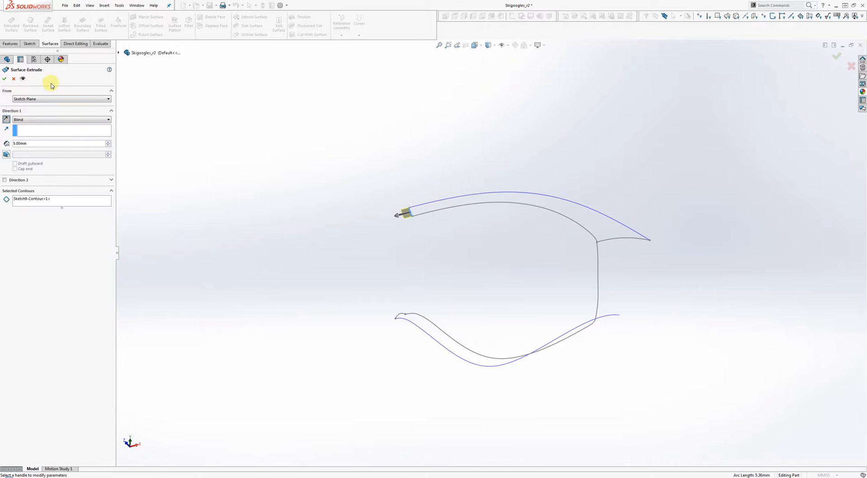
pyautogui.click(4, 79)
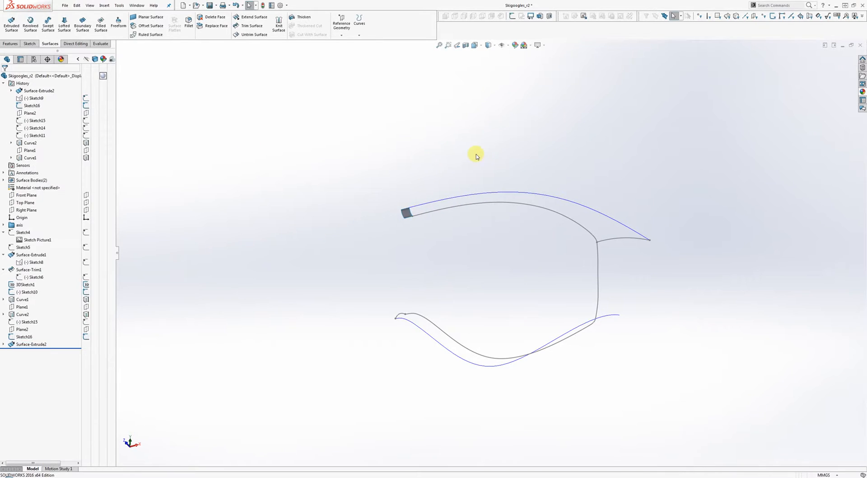
# Step: Extrude the Sketch16 spline at the right end into a second surface strip
pyautogui.click(82, 27)
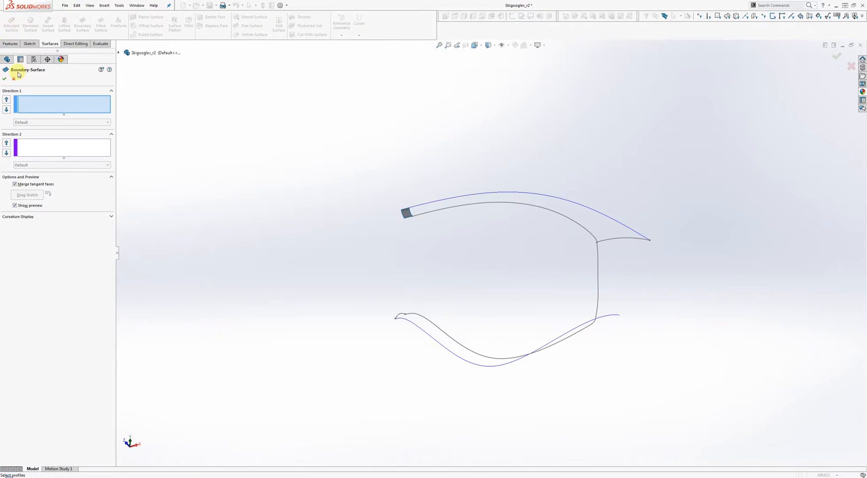
pyautogui.click(12, 25)
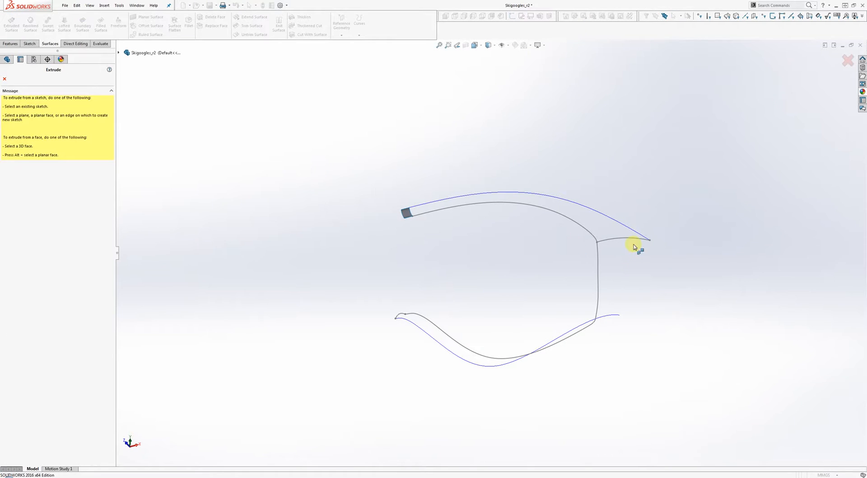
pyautogui.click(627, 240)
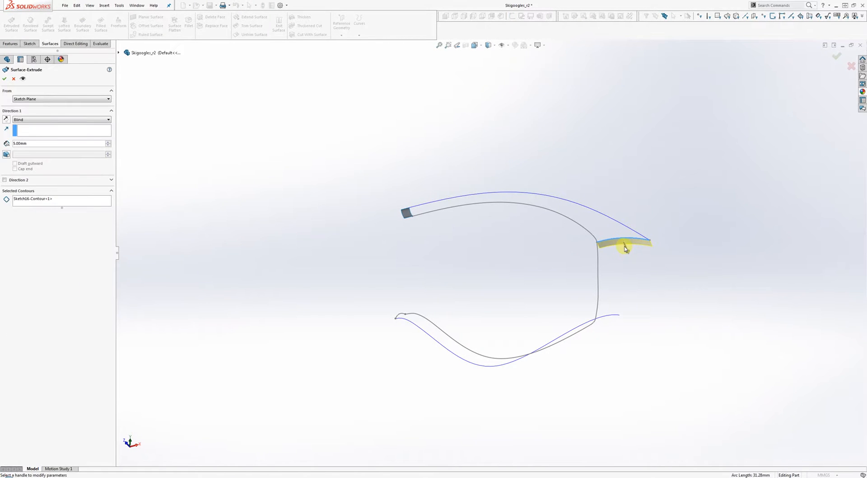
pyautogui.moveTo(626, 248)
pyautogui.mouseDown(button='middle')
pyautogui.moveTo(577, 292)
pyautogui.moveTo(530, 321)
pyautogui.moveTo(524, 315)
pyautogui.moveTo(553, 315)
pyautogui.mouseUp(button='middle')
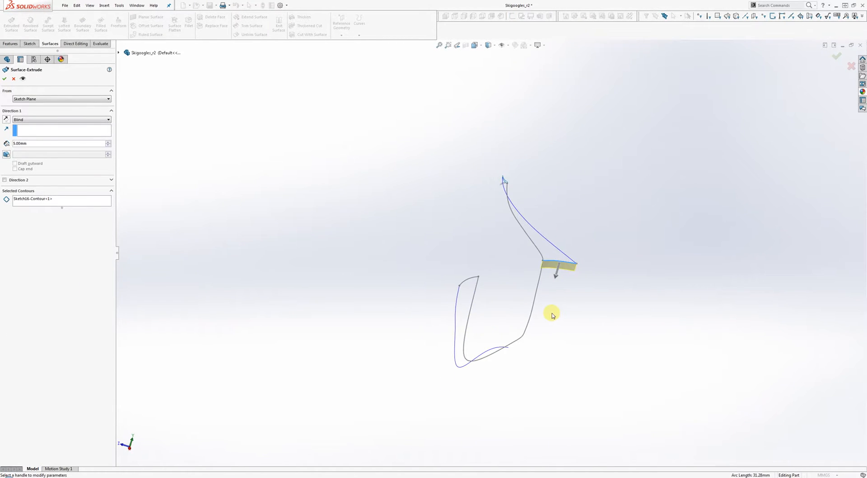
pyautogui.press('Return')
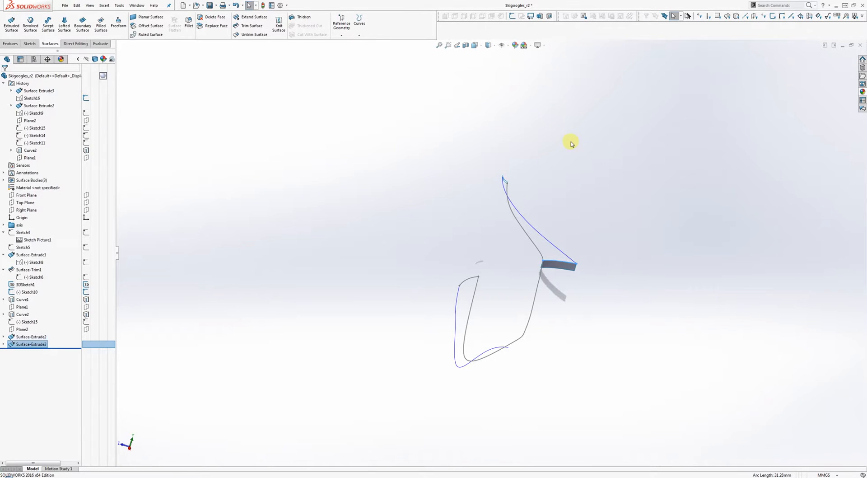
# Step: Toggle RealView Graphics and return the model to the front view
pyautogui.click(544, 46)
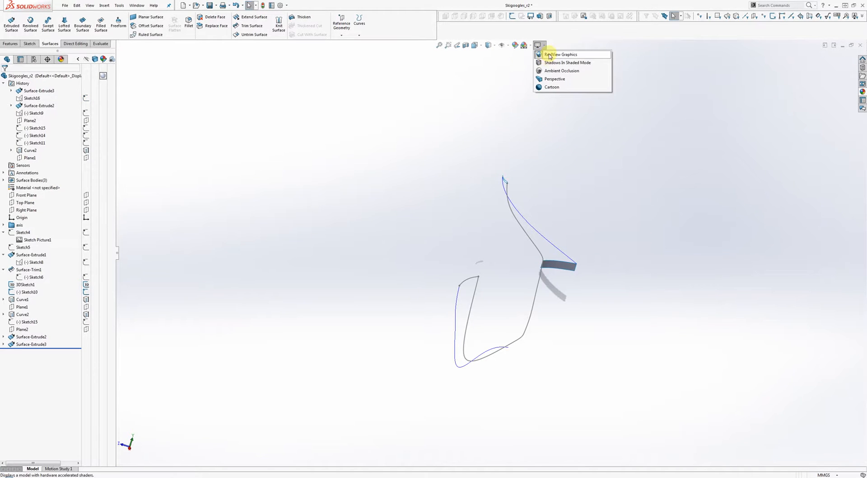
pyautogui.click(550, 54)
pyautogui.hotkey('ctrl', '1')
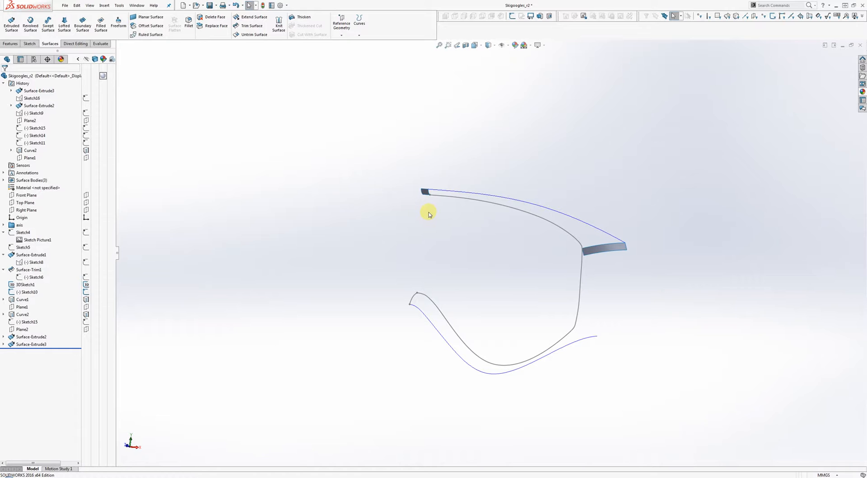
# Step: Use both strip edges as profiles, flip connectors, and add Curve2 and 3DSketch1 as second-direction curves
pyautogui.click(84, 25)
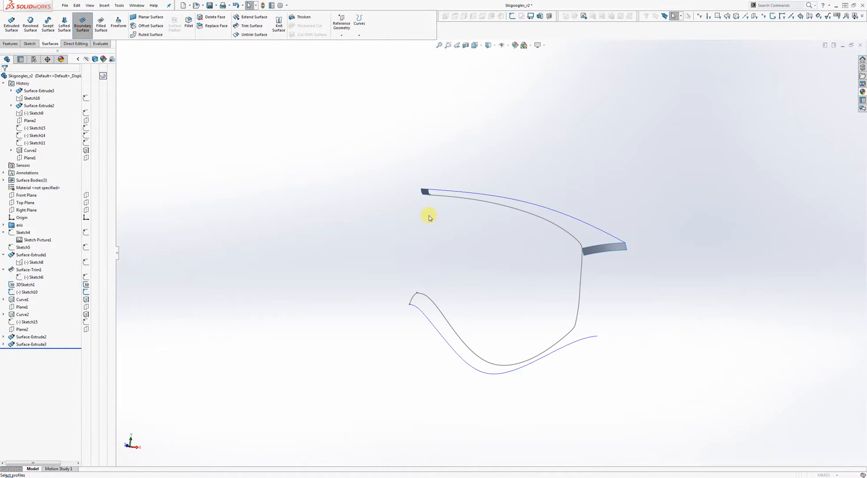
pyautogui.scroll(-4, 481, 212)
pyautogui.click(317, 147)
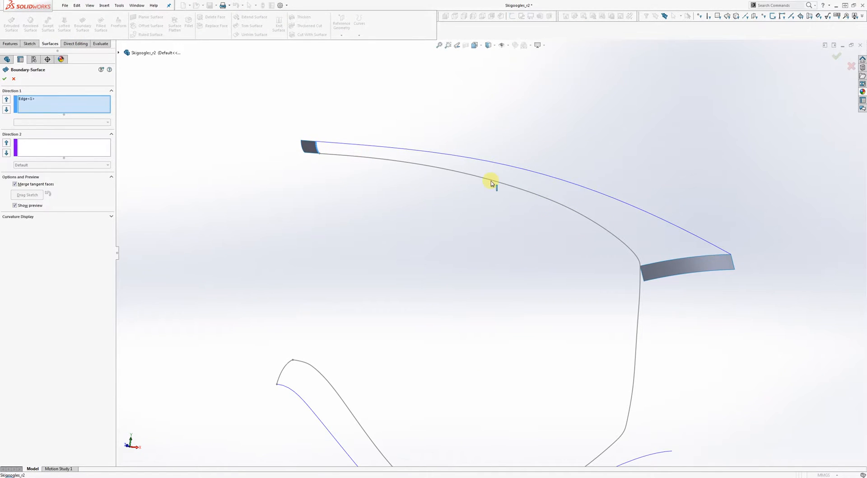
pyautogui.click(678, 261)
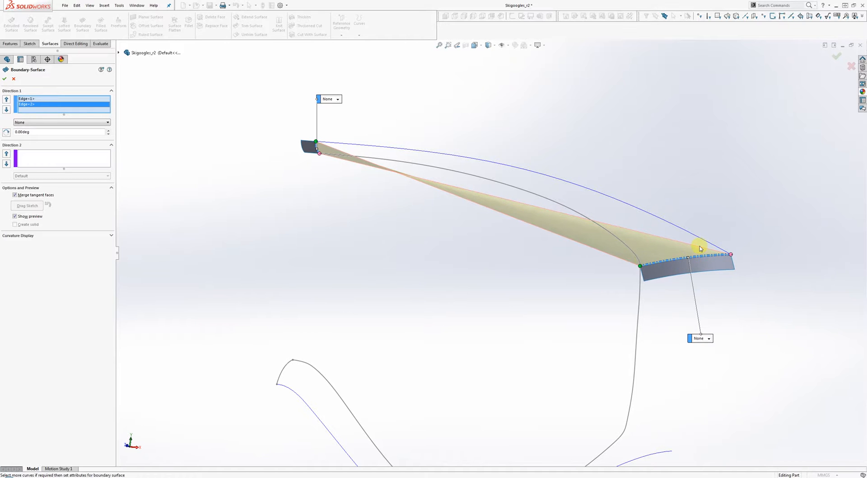
pyautogui.rightClick(28, 106)
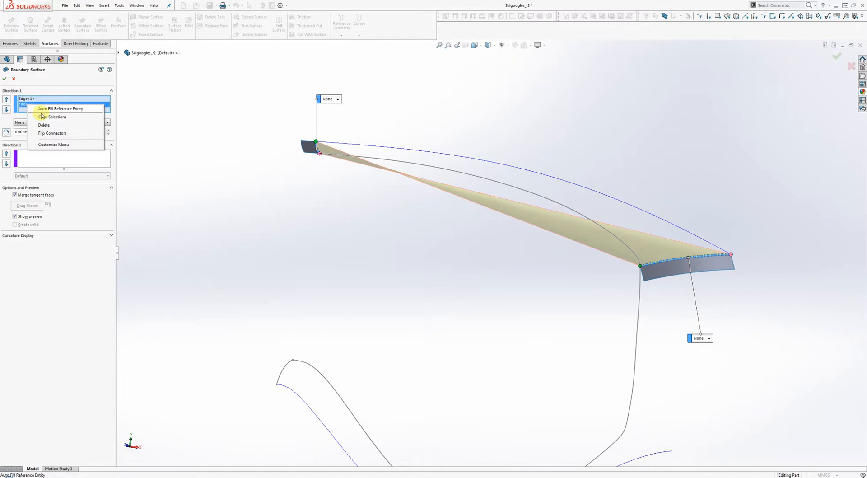
pyautogui.click(45, 134)
pyautogui.click(56, 160)
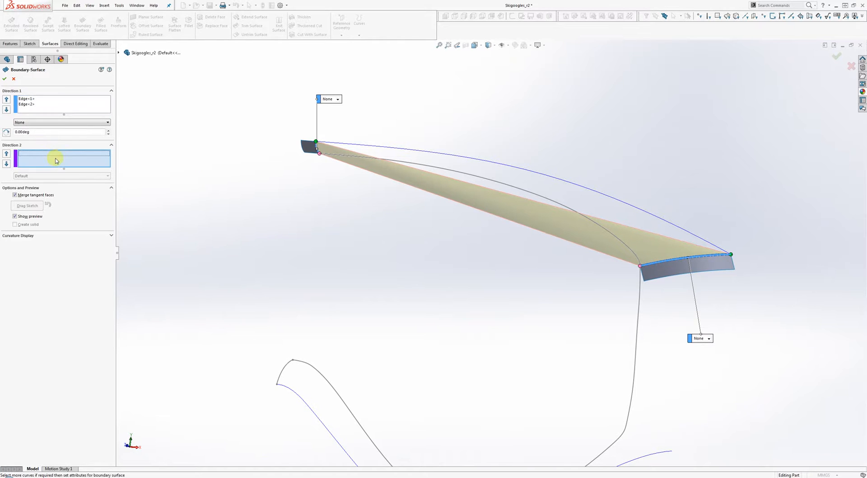
pyautogui.click(522, 170)
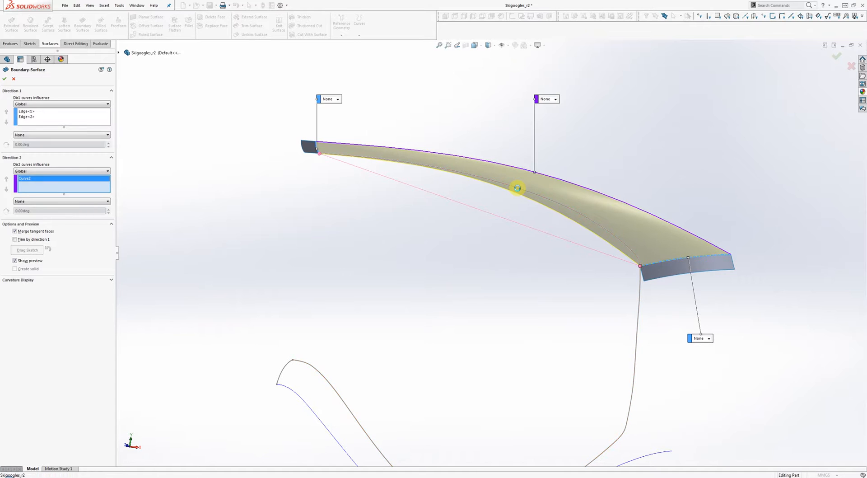
pyautogui.click(519, 190)
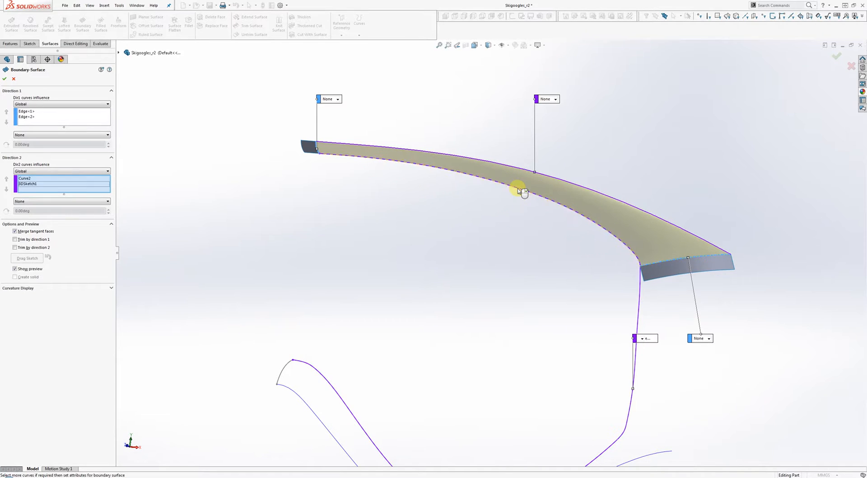
# Step: Set both strip edges to Curvature To Face and create Boundary-Surface1
pyautogui.click(337, 99)
pyautogui.click(339, 125)
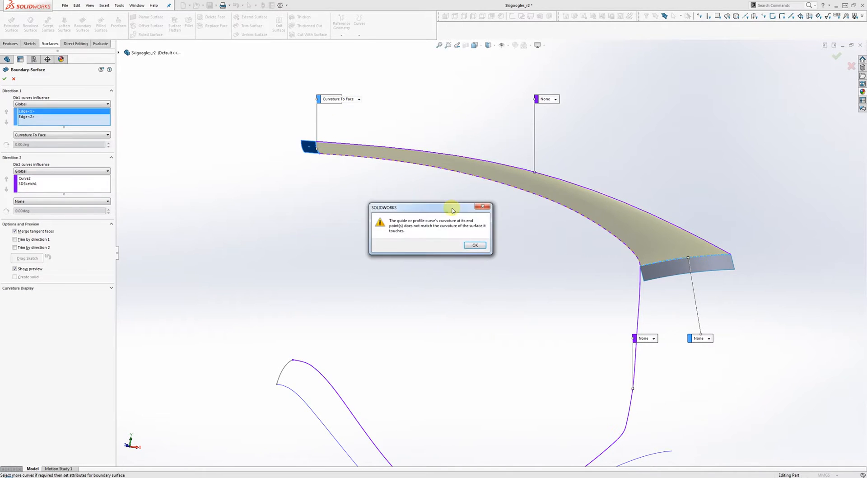
pyautogui.click(475, 246)
pyautogui.click(708, 339)
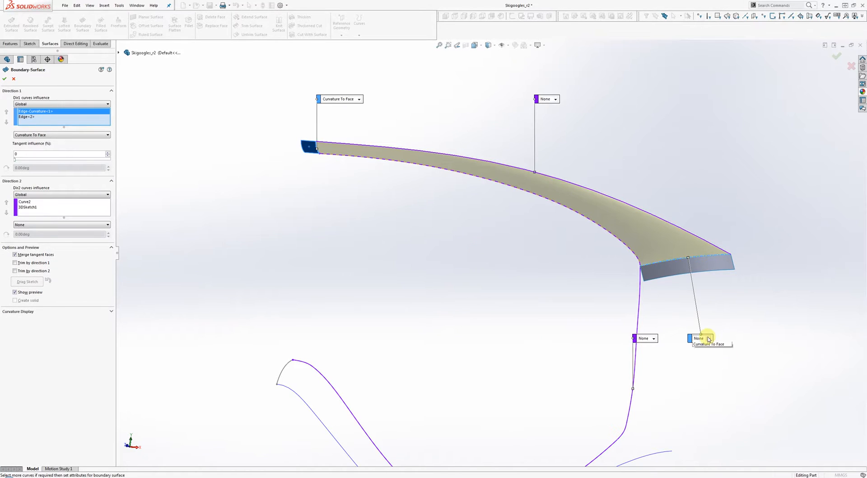
pyautogui.click(710, 357)
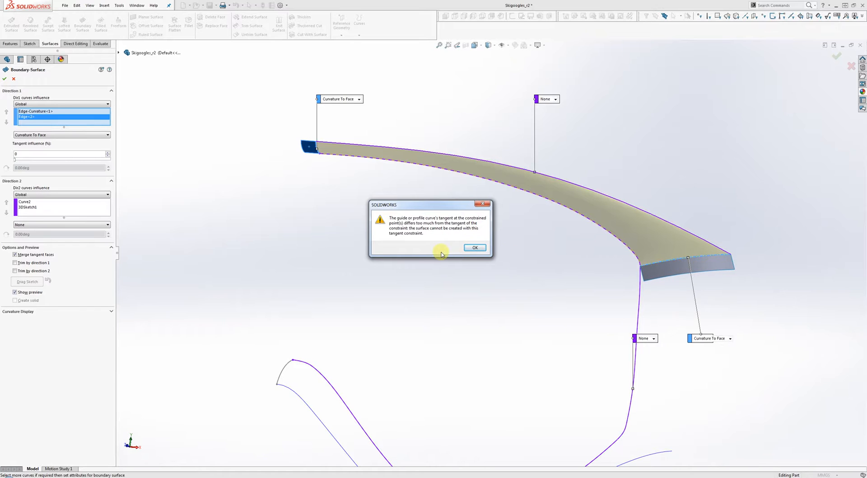
pyautogui.click(475, 248)
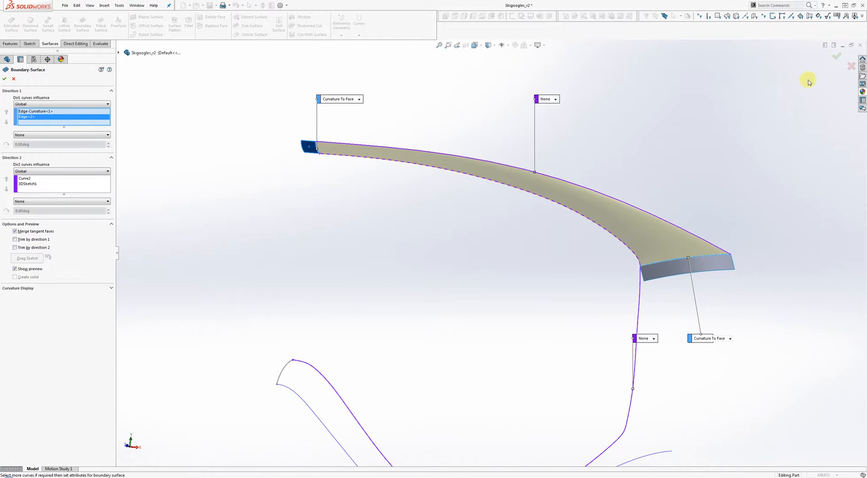
pyautogui.click(837, 56)
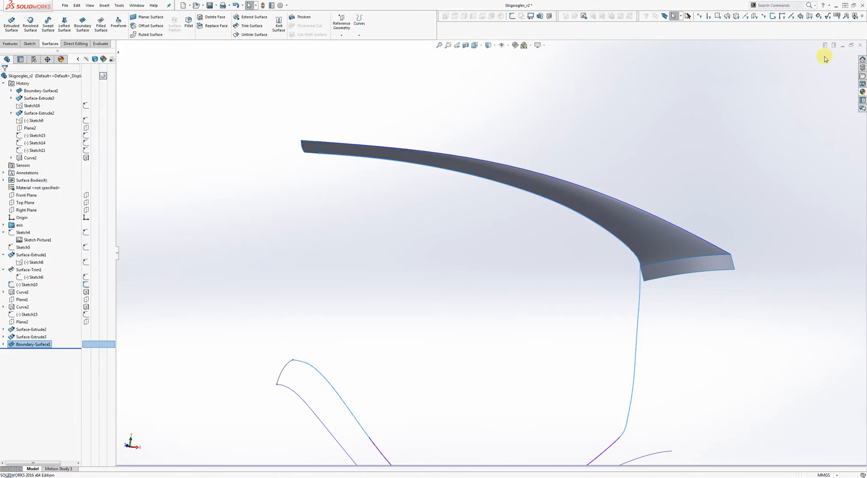
# Step: Hide the left and right extruded end strips
pyautogui.rightClick(676, 265)
pyautogui.click(686, 245)
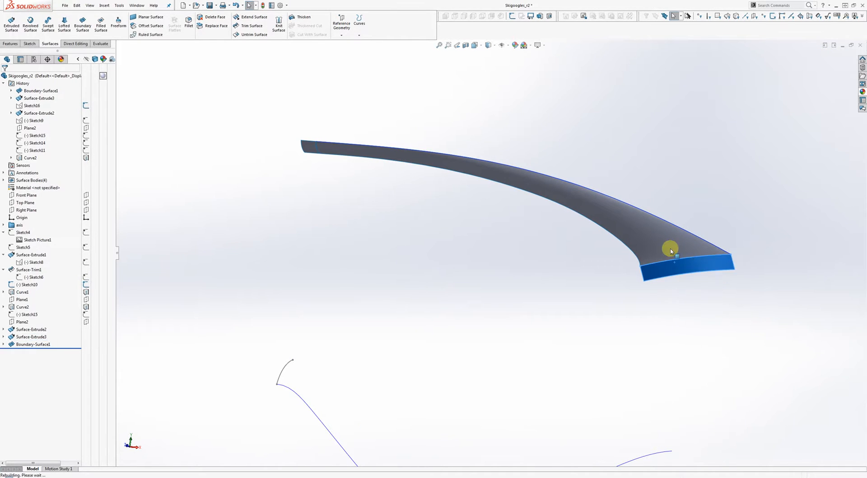
pyautogui.rightClick(312, 150)
pyautogui.click(315, 136)
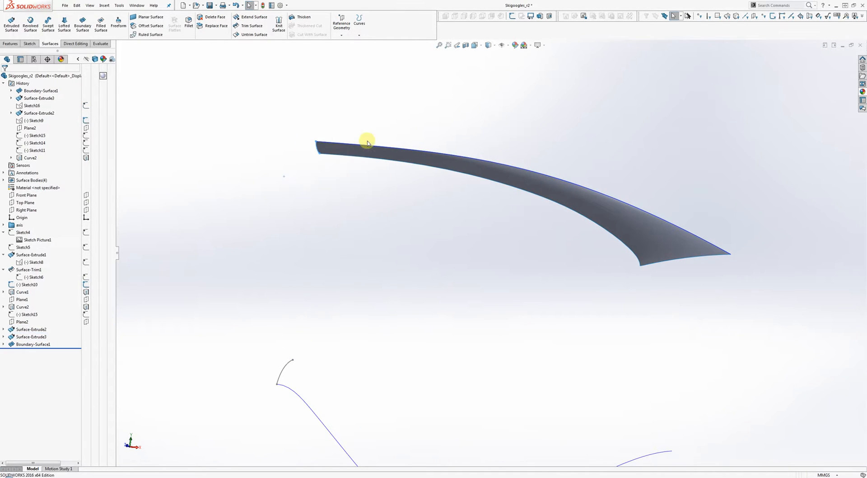
# Step: Inspect Surface-Extrude3 and 3DSketch1 in the history while orbiting around the new surface
pyautogui.moveTo(653, 221); pyautogui.dragTo(531, 274, button='middle')
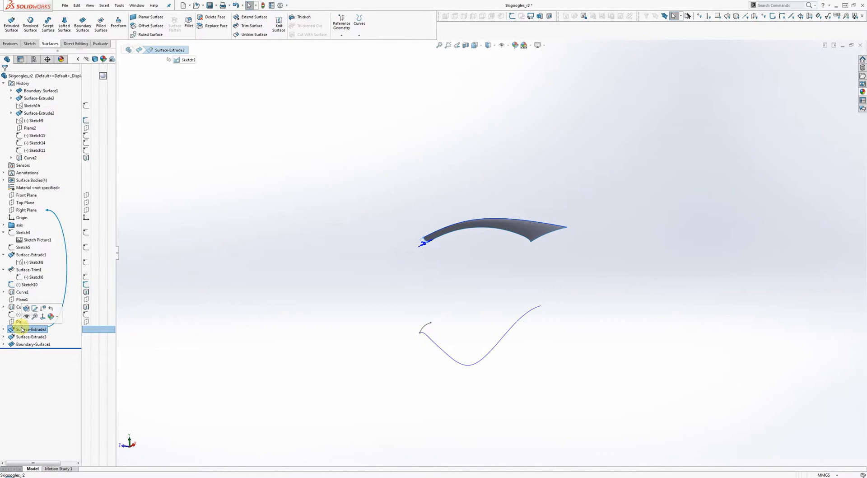
pyautogui.click(27, 337)
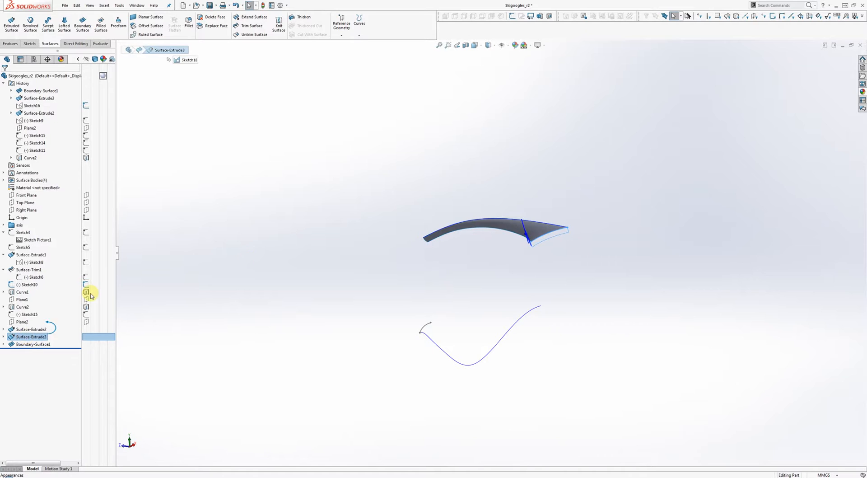
pyautogui.click(3, 344)
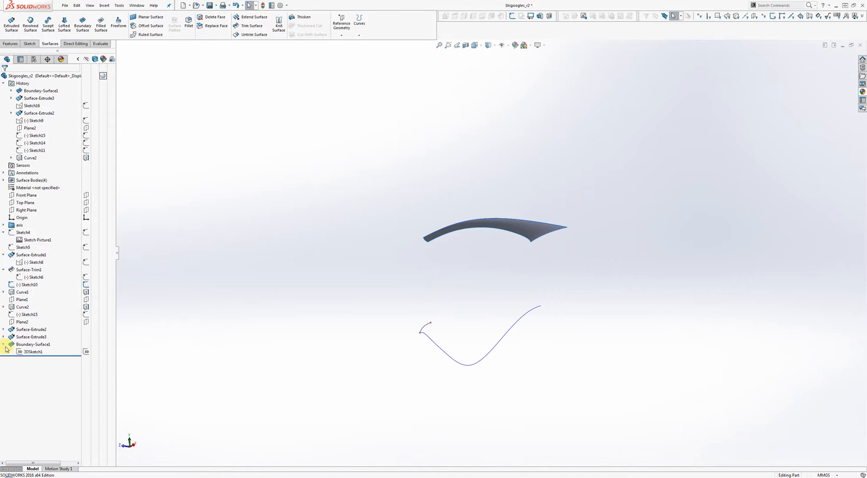
pyautogui.click(30, 352)
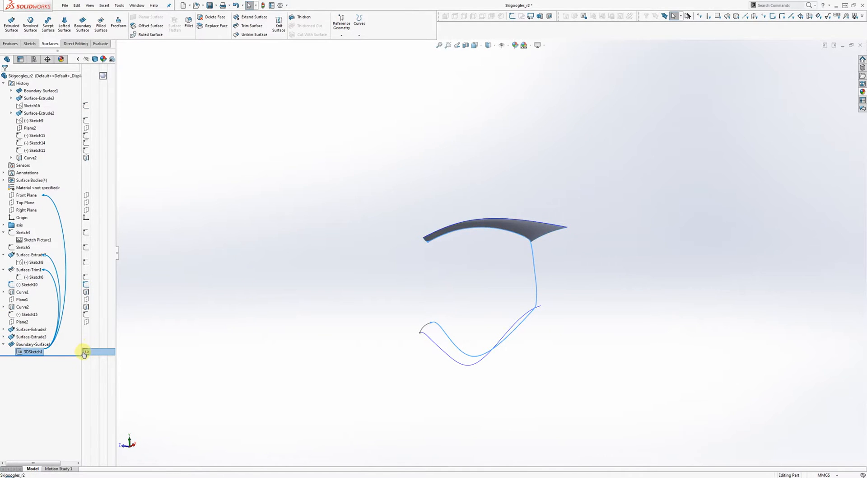
pyautogui.click(213, 302)
pyautogui.moveTo(366, 277)
pyautogui.mouseDown(button='middle')
pyautogui.moveTo(411, 257)
pyautogui.moveTo(406, 224)
pyautogui.moveTo(428, 216)
pyautogui.moveTo(406, 226)
pyautogui.mouseUp(button='middle')
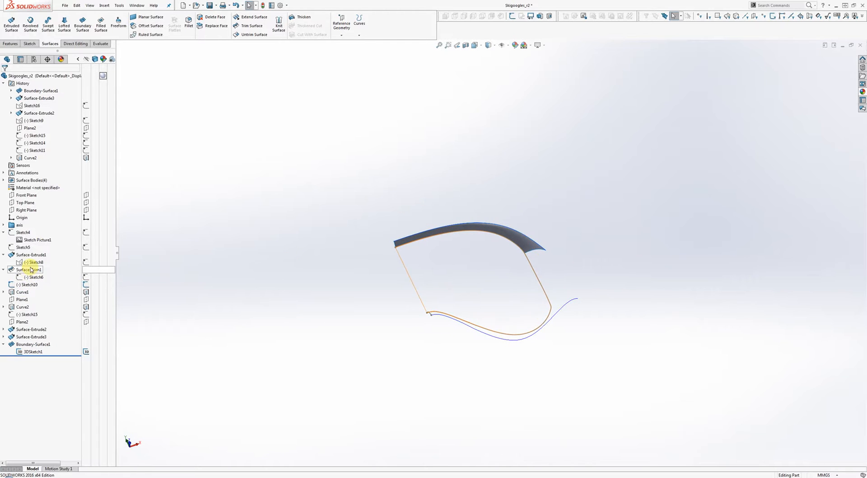
pyautogui.moveTo(596, 244)
pyautogui.mouseDown(button='middle')
pyautogui.moveTo(502, 224)
pyautogui.moveTo(557, 259)
pyautogui.moveTo(534, 287)
pyautogui.moveTo(552, 300)
pyautogui.moveTo(578, 299)
pyautogui.moveTo(552, 330)
pyautogui.moveTo(574, 384)
pyautogui.mouseUp(button='middle')
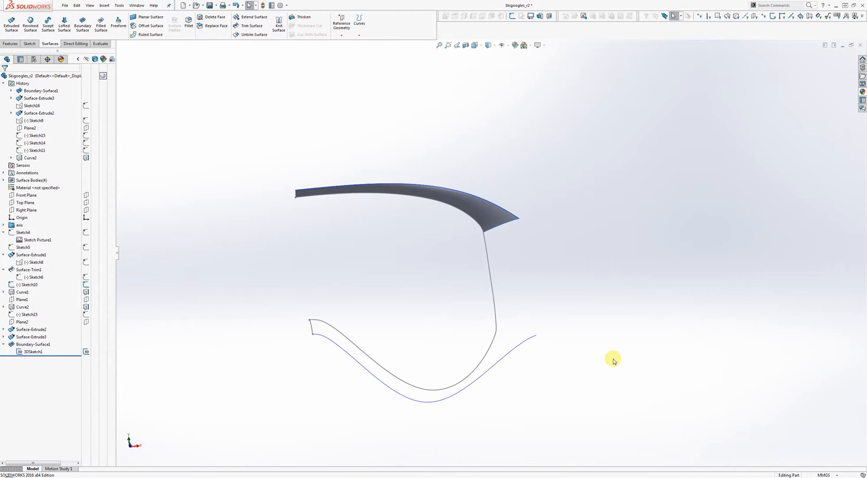
pyautogui.moveTo(546, 325); pyautogui.dragTo(519, 344, button='middle')
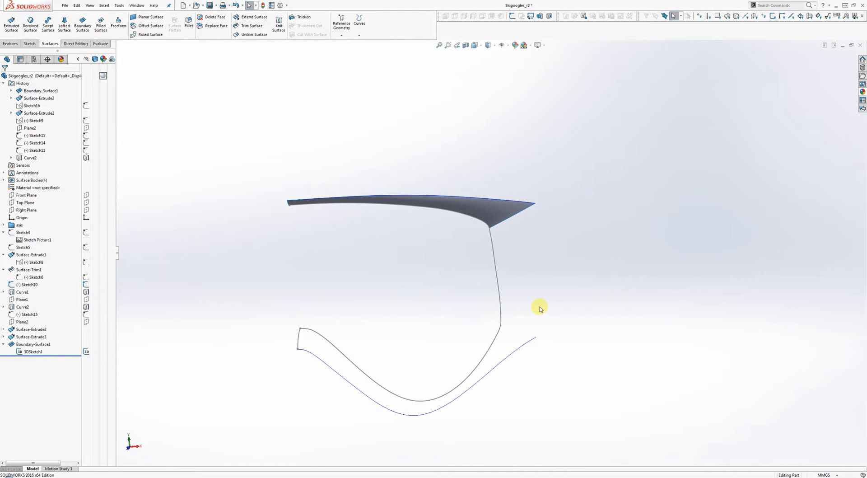
pyautogui.press('space')
# Step: Face the front and sketch a line on the Front Plane from the grey curve to the blue curve's end
pyautogui.click(505, 248)
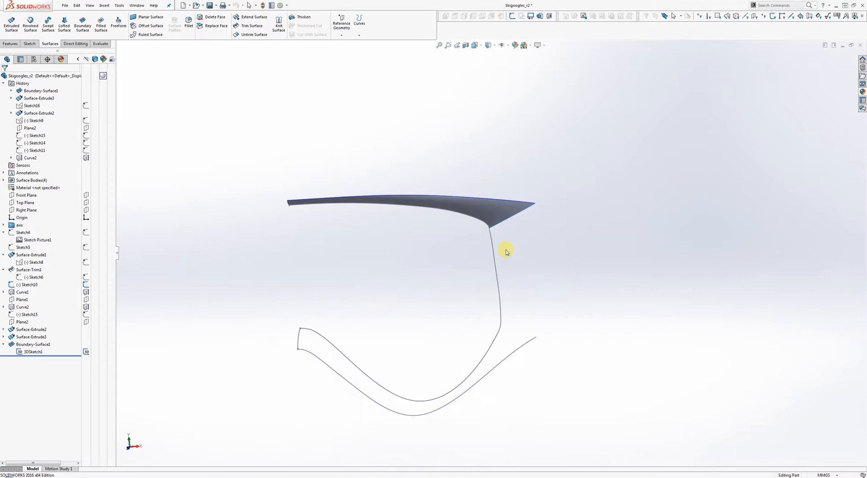
pyautogui.rightClick(474, 249)
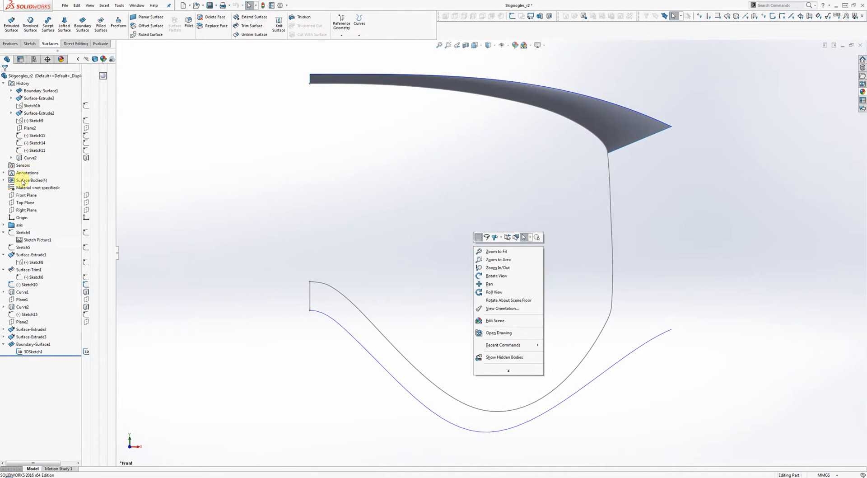
pyautogui.click(26, 195)
pyautogui.click(53, 183)
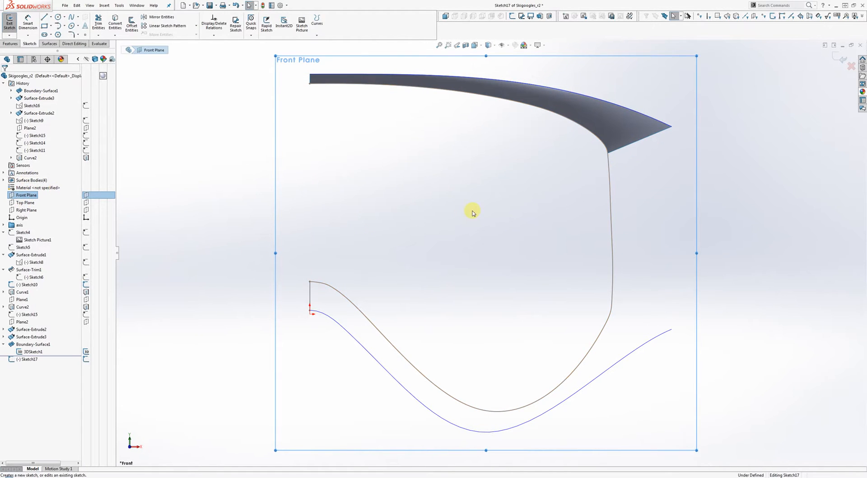
pyautogui.press('l')
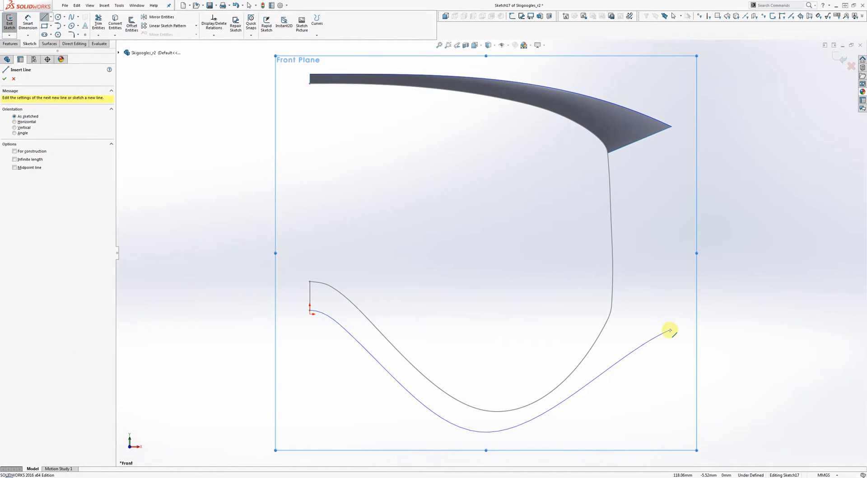
pyautogui.click(613, 312)
pyautogui.click(670, 327)
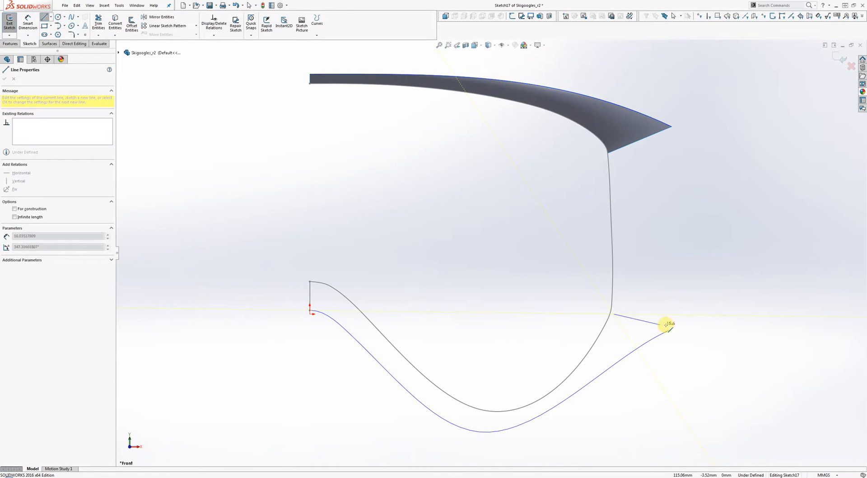
pyautogui.rightClick(691, 333)
pyautogui.click(705, 337)
# Step: Make the line's outer endpoint coincident with the blue lower curve's endpoint
pyautogui.scroll(-5, 651, 311)
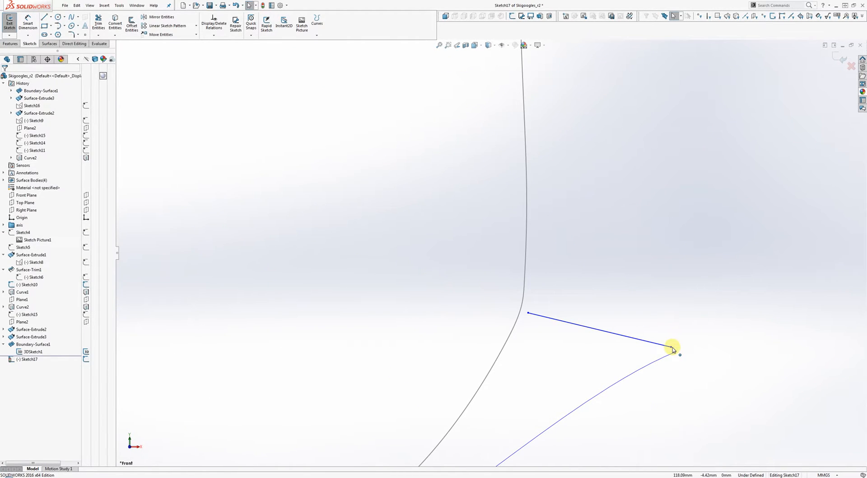
pyautogui.click(676, 349)
pyautogui.keyDown('ctrl'); pyautogui.click(676, 352); pyautogui.keyUp('ctrl')
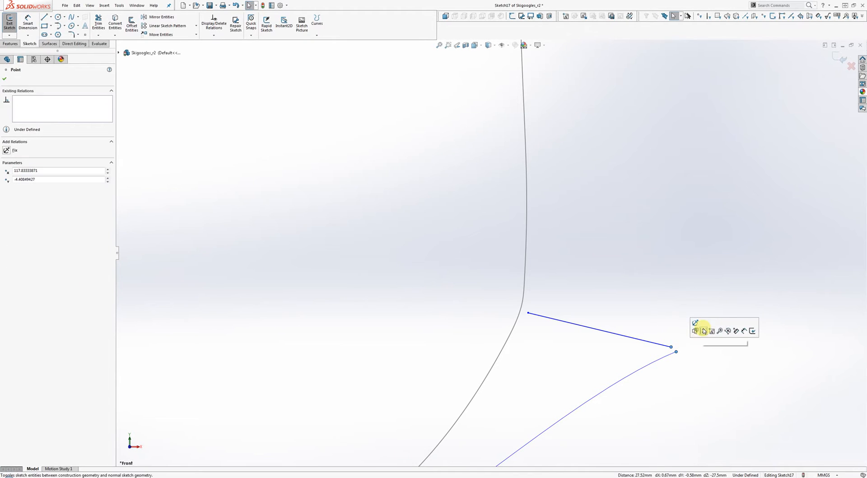
pyautogui.click(691, 299)
pyautogui.click(671, 349)
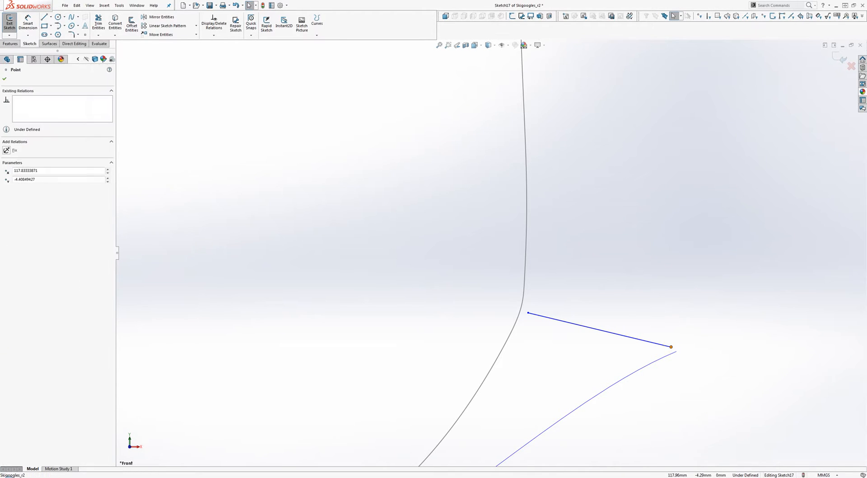
pyautogui.keyDown('ctrl'); pyautogui.click(672, 354); pyautogui.keyUp('ctrl')
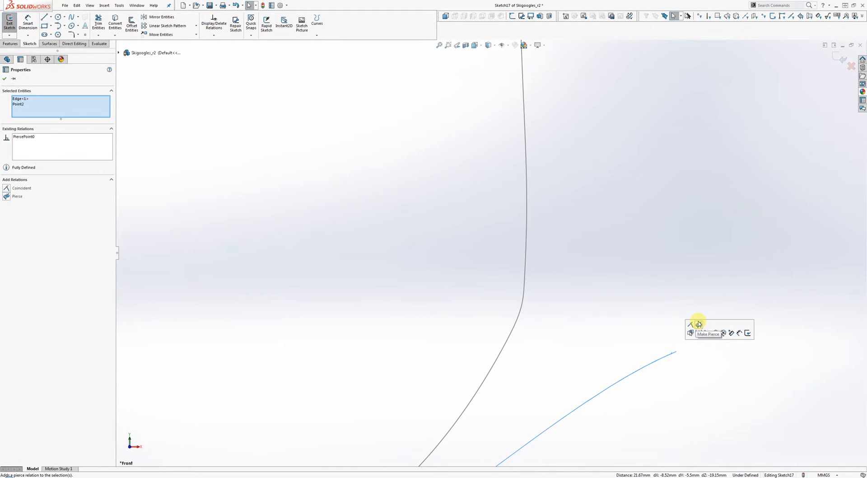
pyautogui.click(658, 292)
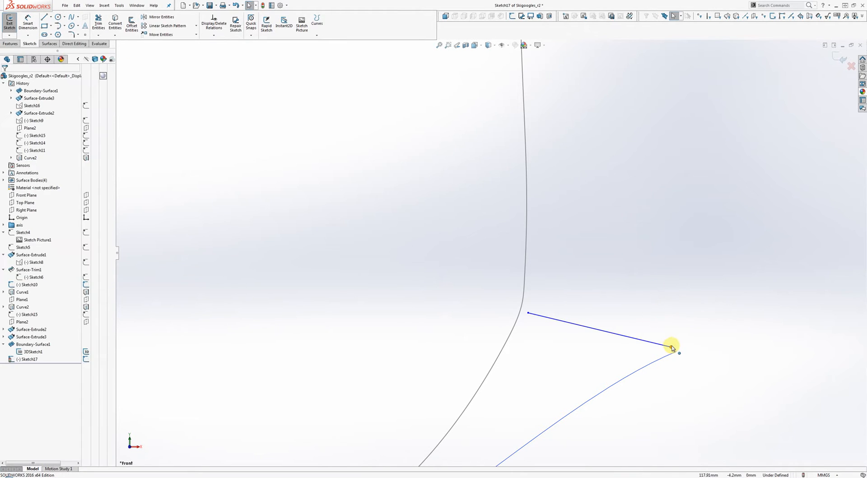
pyautogui.click(673, 349)
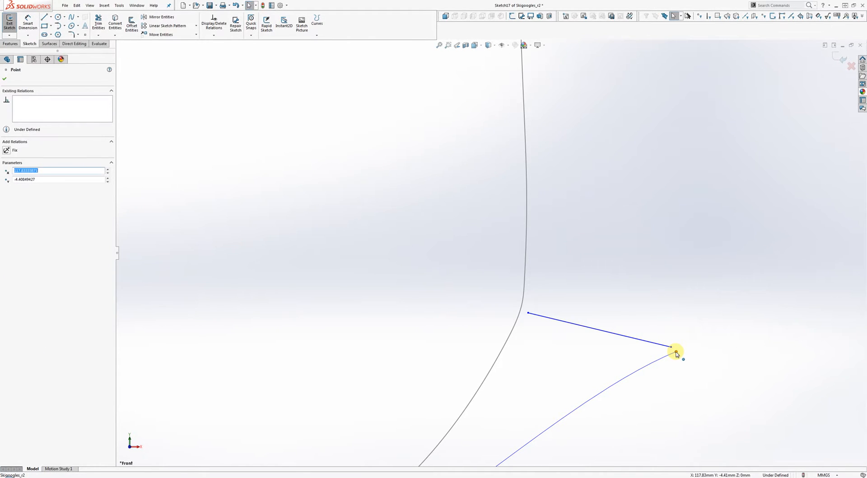
pyautogui.click(677, 332)
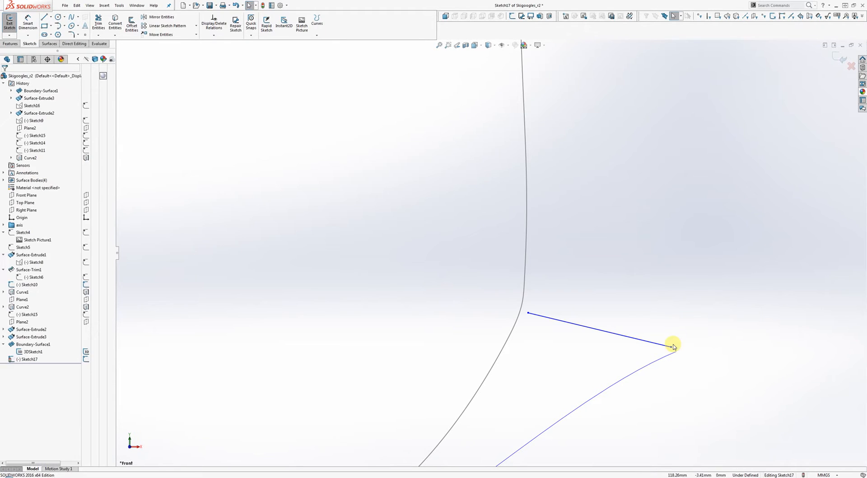
pyautogui.moveTo(675, 351); pyautogui.dragTo(676, 352)
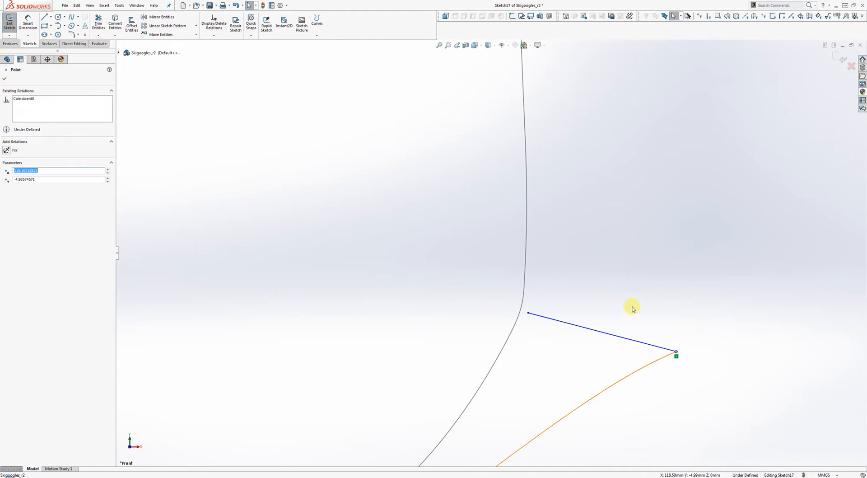
pyautogui.click(560, 314)
pyautogui.scroll(5, 530, 314)
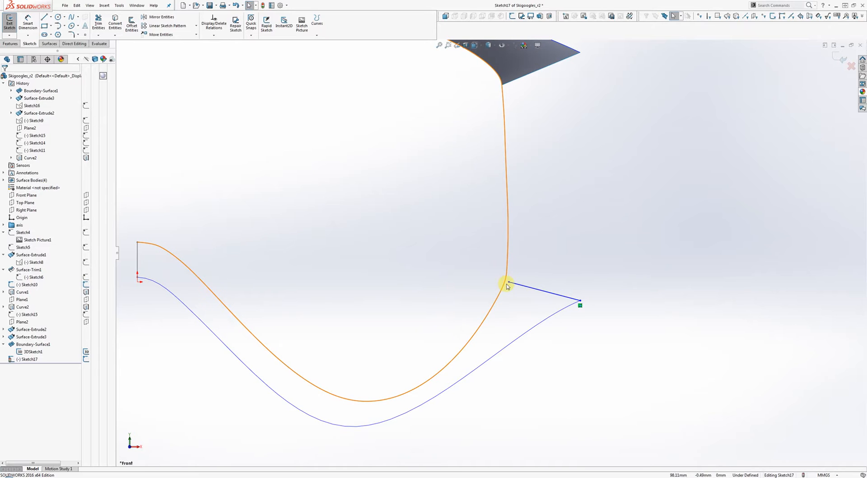
# Step: Slide the bridging line's inner end up along the grey frame curve
pyautogui.moveTo(509, 283)
pyautogui.mouseDown()
pyautogui.moveTo(509, 268)
pyautogui.moveTo(509, 285)
pyautogui.moveTo(508, 274)
pyautogui.moveTo(523, 283)
pyautogui.mouseUp()
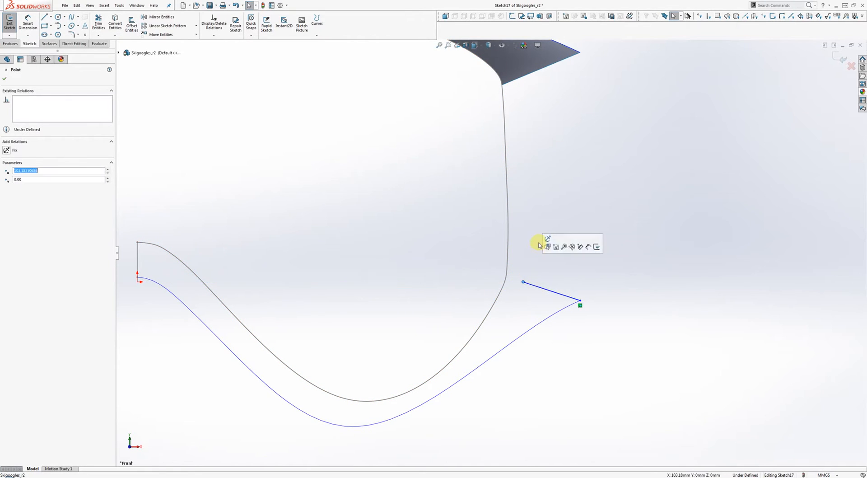
pyautogui.click(537, 243)
pyautogui.rightClick(508, 207)
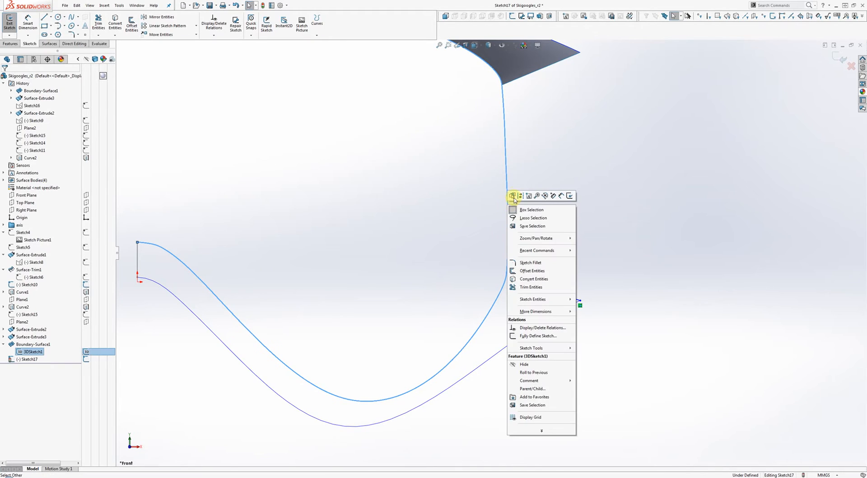
pyautogui.click(548, 149)
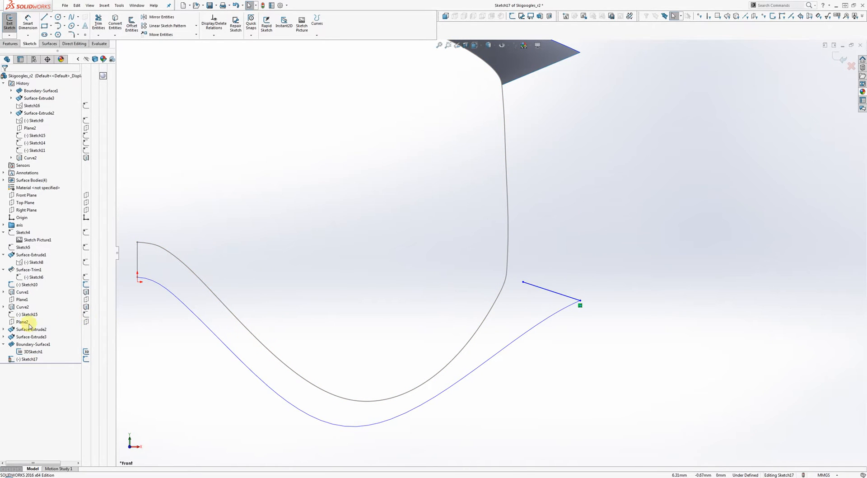
# Step: Show Sketch16 and Sketch15 from under Surface-Extrude3 and Surface-Extrude2
pyautogui.click(4, 329)
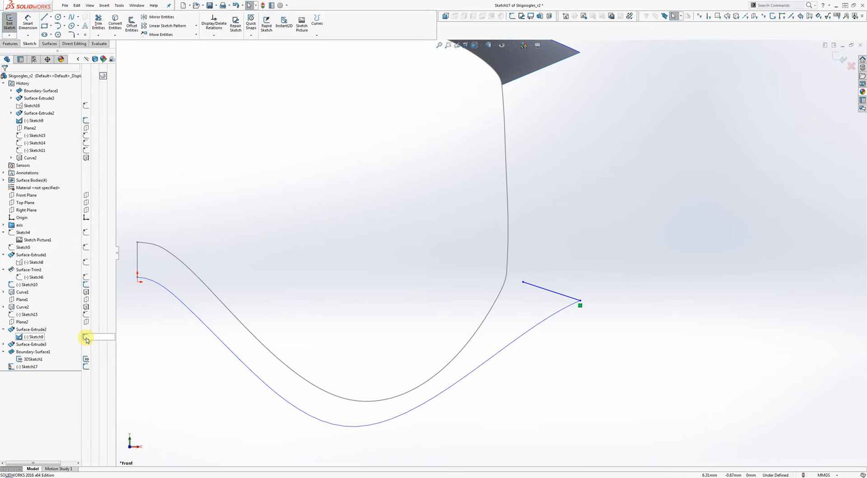
pyautogui.click(3, 344)
pyautogui.click(86, 353)
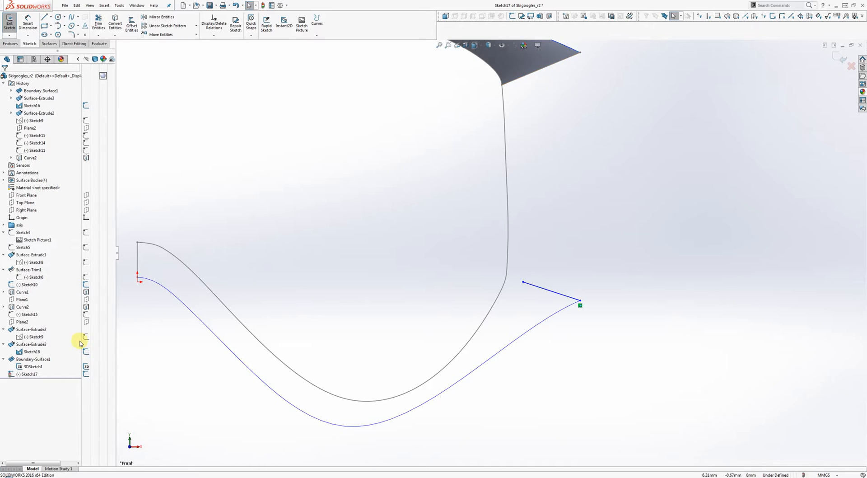
pyautogui.click(85, 314)
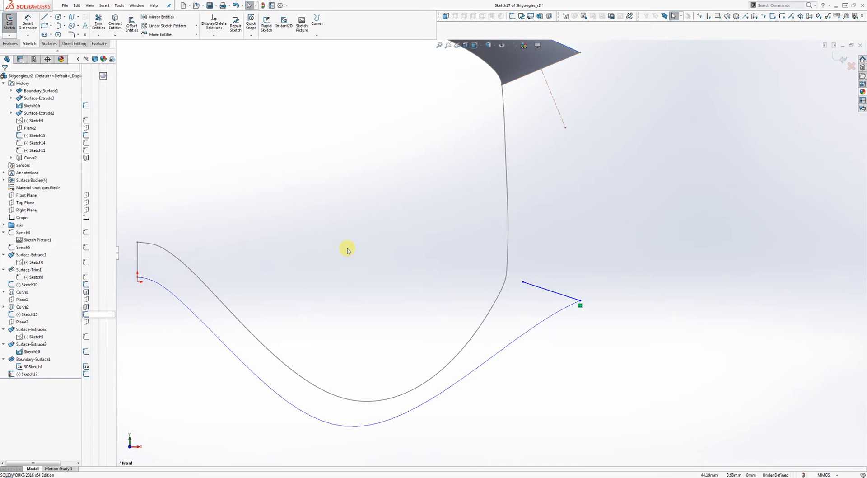
# Step: Attach the line's inner end coincident onto the grey frame curve at its bend
pyautogui.click(30, 375)
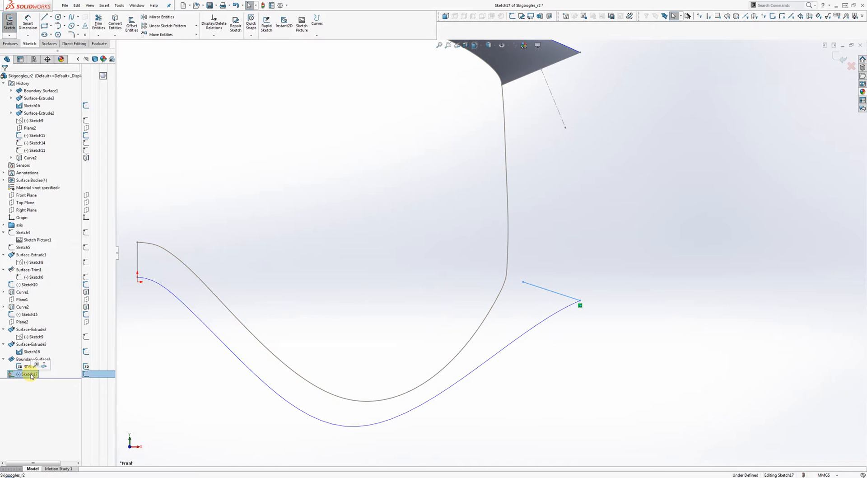
pyautogui.click(446, 329)
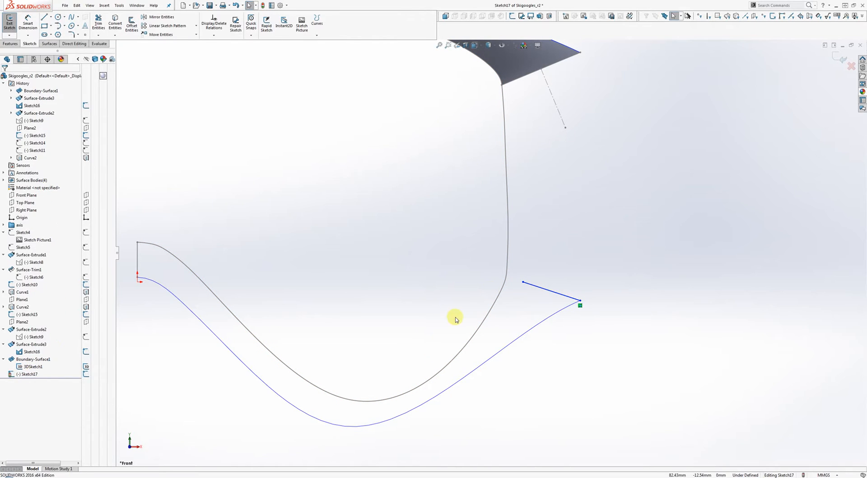
pyautogui.moveTo(525, 283); pyautogui.dragTo(506, 278)
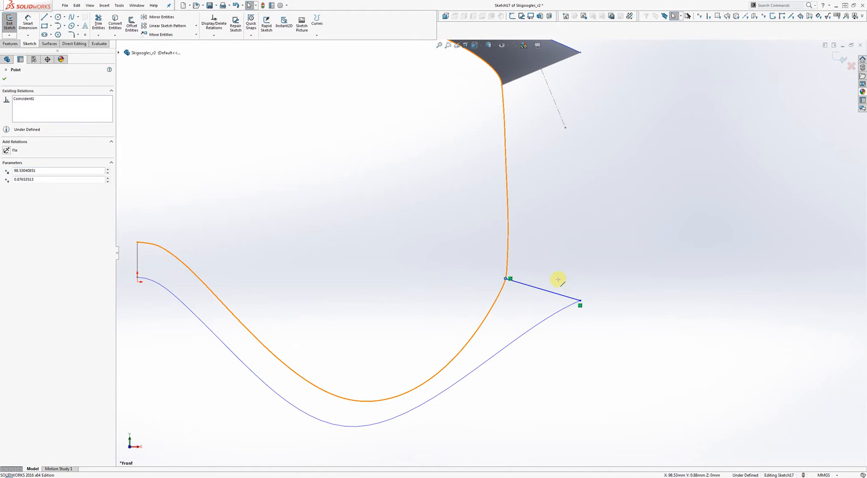
pyautogui.press('l')
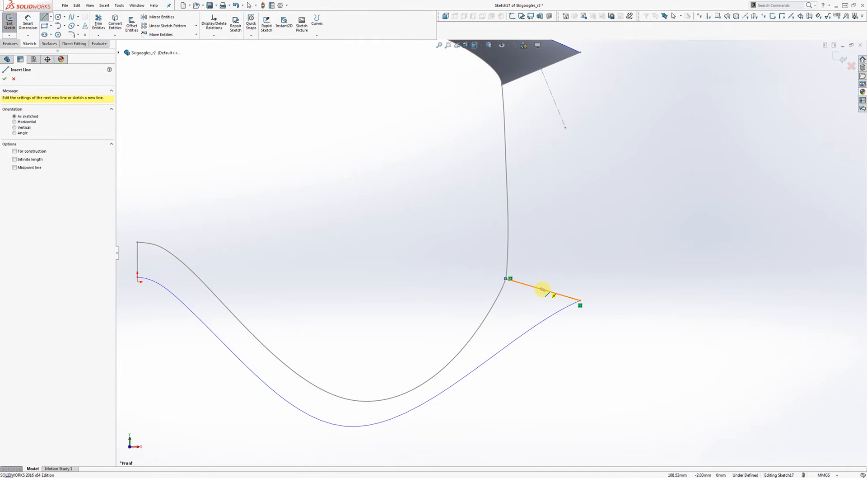
# Step: Draw a short perpendicular line from the bridging line's midpoint
pyautogui.click(543, 289)
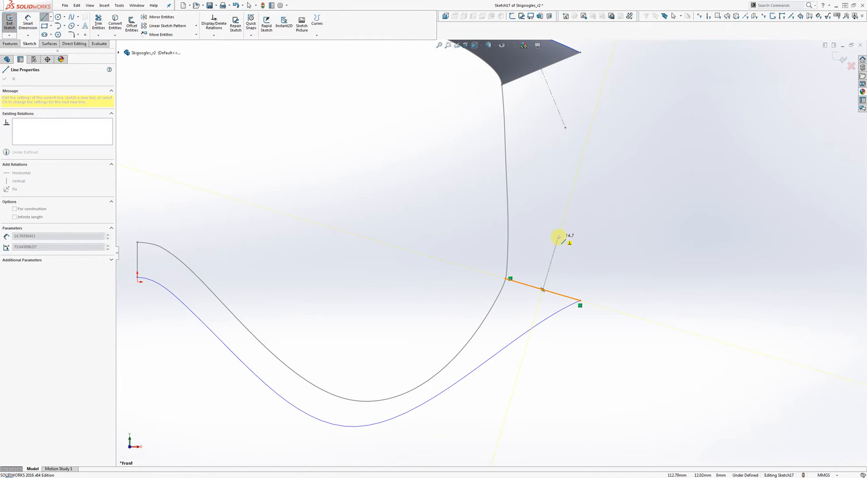
pyautogui.click(559, 237)
pyautogui.rightClick(591, 266)
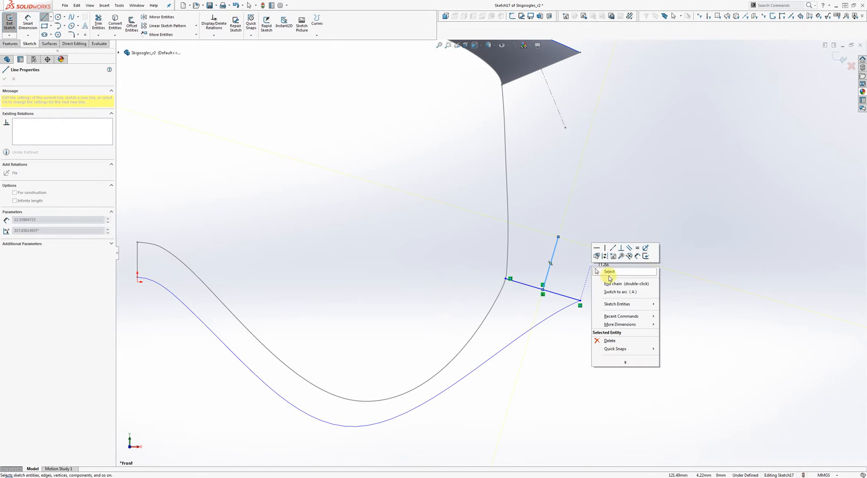
pyautogui.click(614, 272)
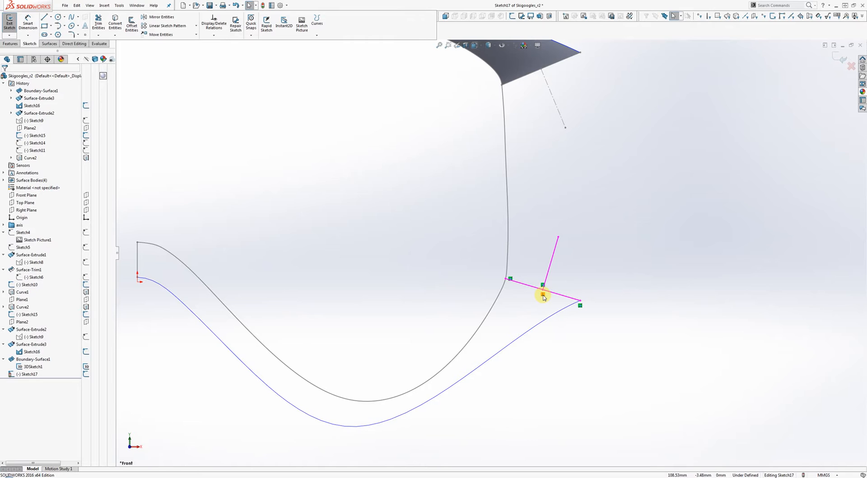
pyautogui.moveTo(543, 292); pyautogui.dragTo(542, 290)
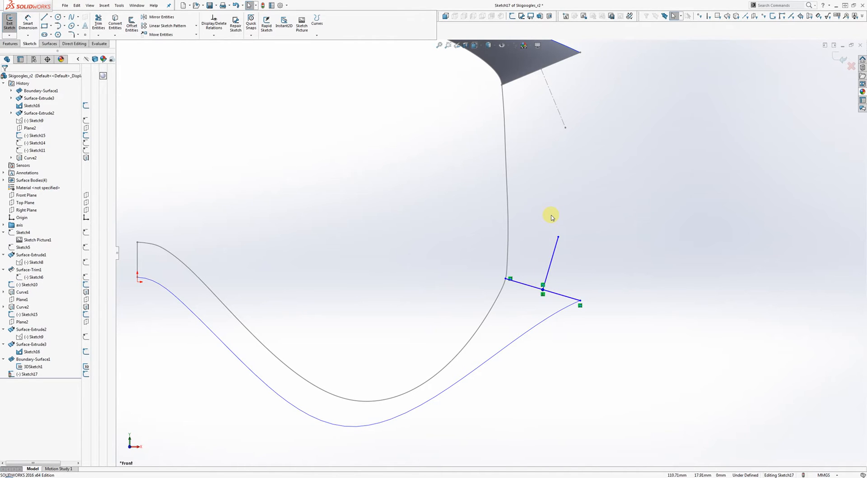
# Step: Convert both lines to construction geometry and exit Sketch17
pyautogui.rightClick(554, 257)
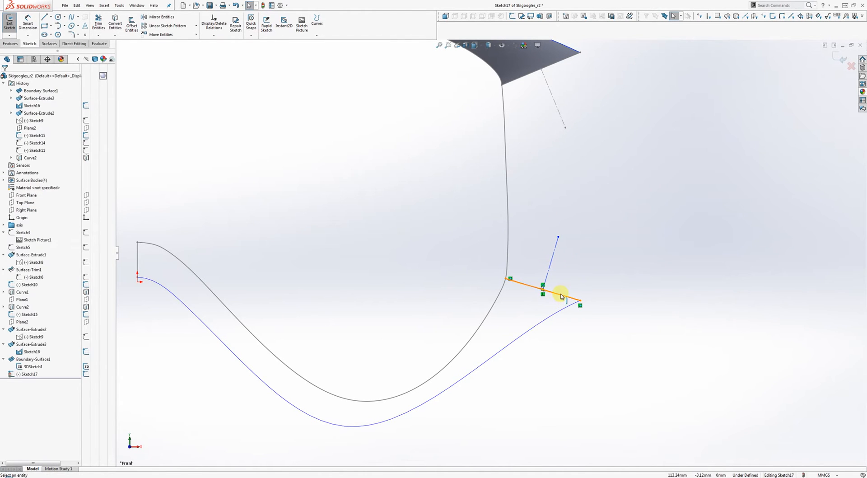
pyautogui.click(562, 296)
pyautogui.rightClick(571, 291)
pyautogui.click(573, 282)
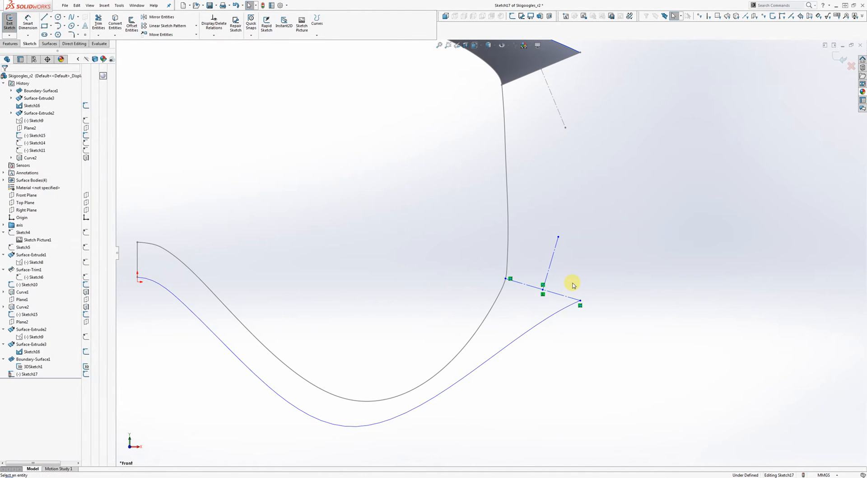
pyautogui.click(838, 63)
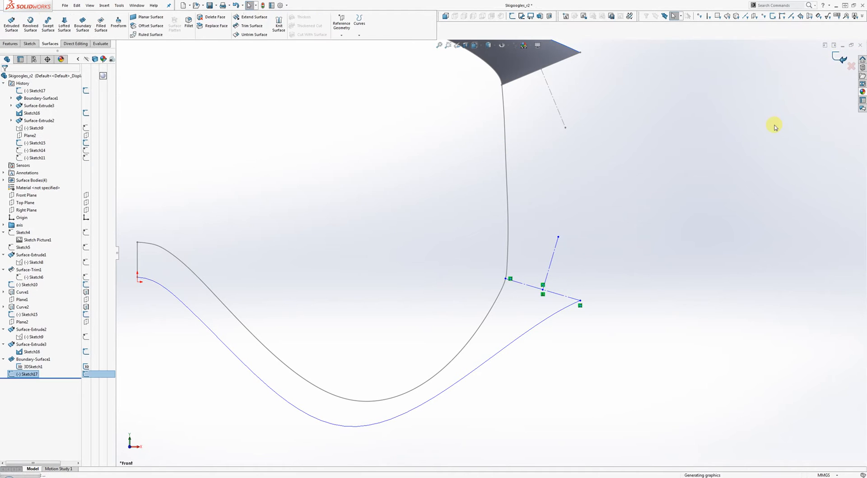
# Step: Create Plane3 perpendicular to Sketch17's short line through its end point, removing the invalid third reference
pyautogui.click(340, 33)
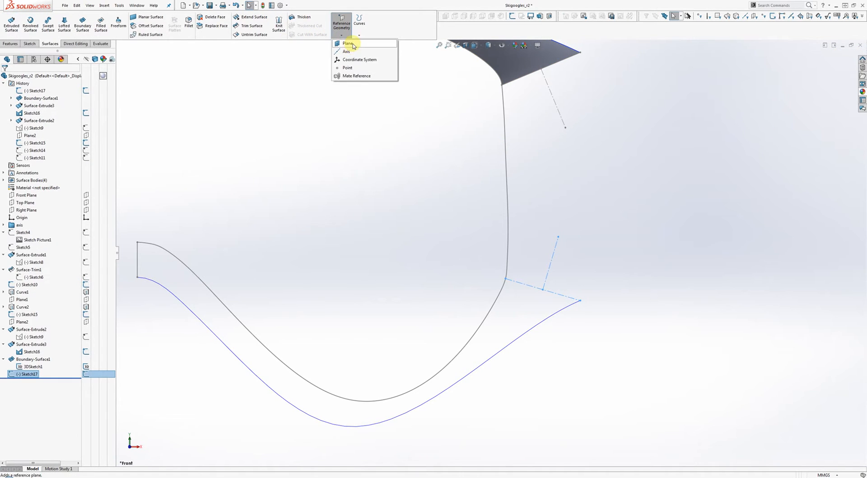
pyautogui.click(348, 44)
pyautogui.click(553, 253)
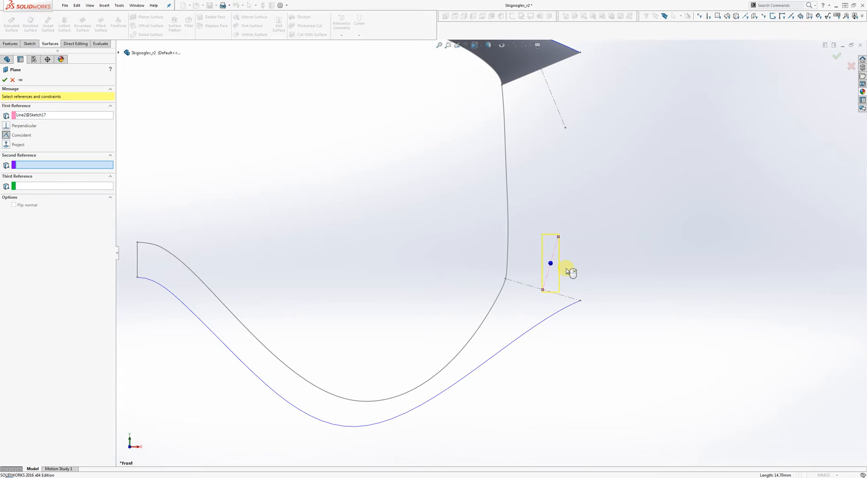
pyautogui.click(545, 291)
pyautogui.moveTo(548, 290)
pyautogui.mouseDown(button='middle')
pyautogui.moveTo(571, 271)
pyautogui.moveTo(558, 281)
pyautogui.mouseUp(button='middle')
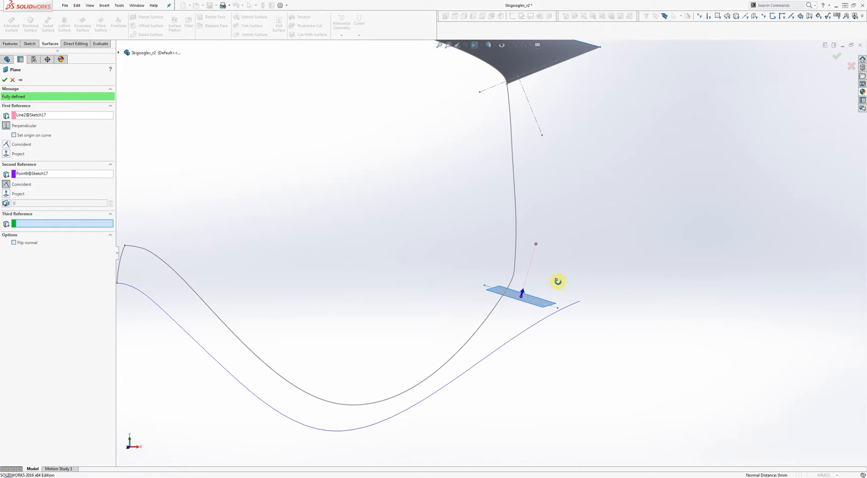
pyautogui.click(552, 307)
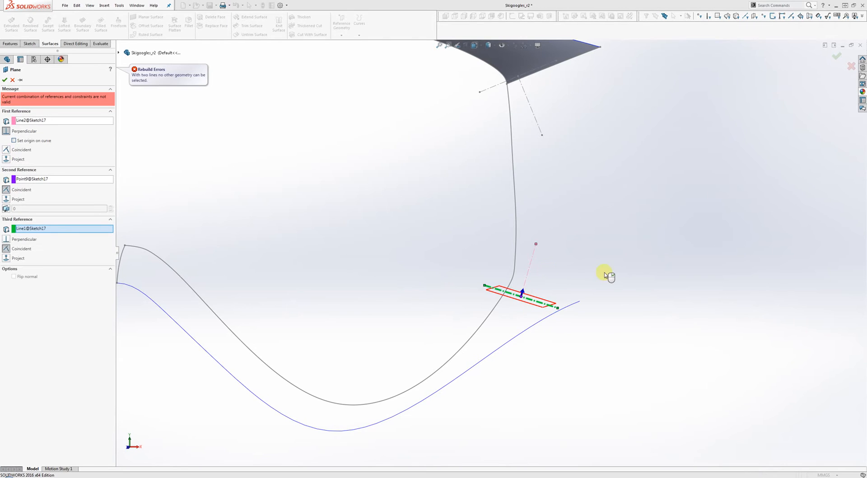
pyautogui.rightClick(32, 232)
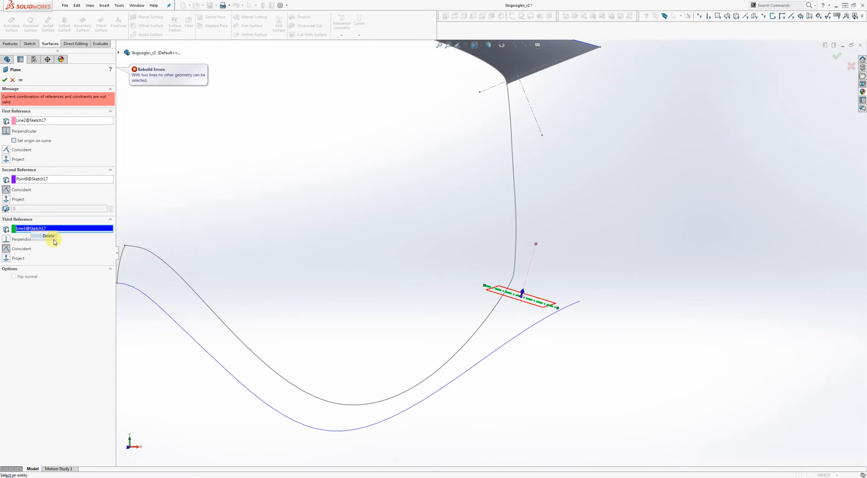
pyautogui.click(48, 236)
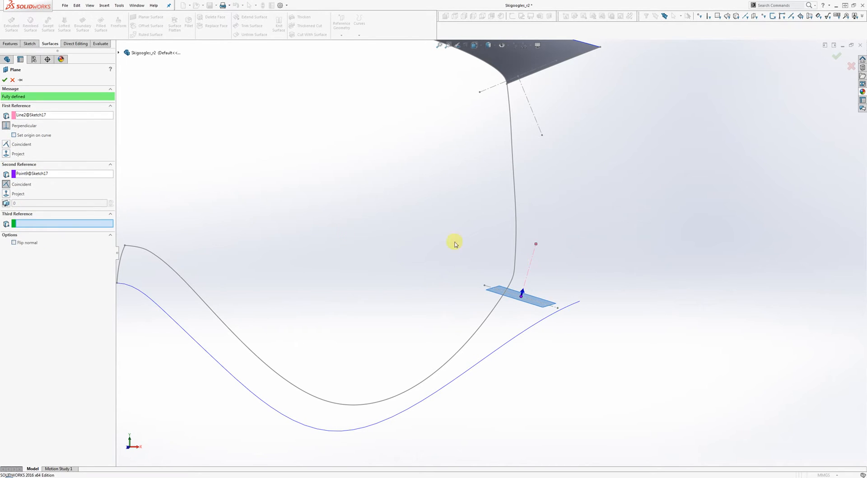
pyautogui.click(837, 54)
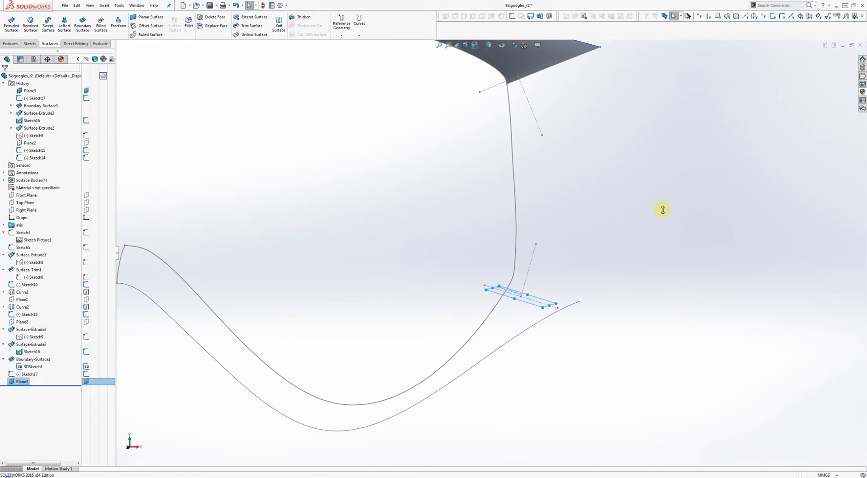
# Step: Drag Plane3's handles out to the left, lower right and upper right past the frame curves
pyautogui.click(510, 304)
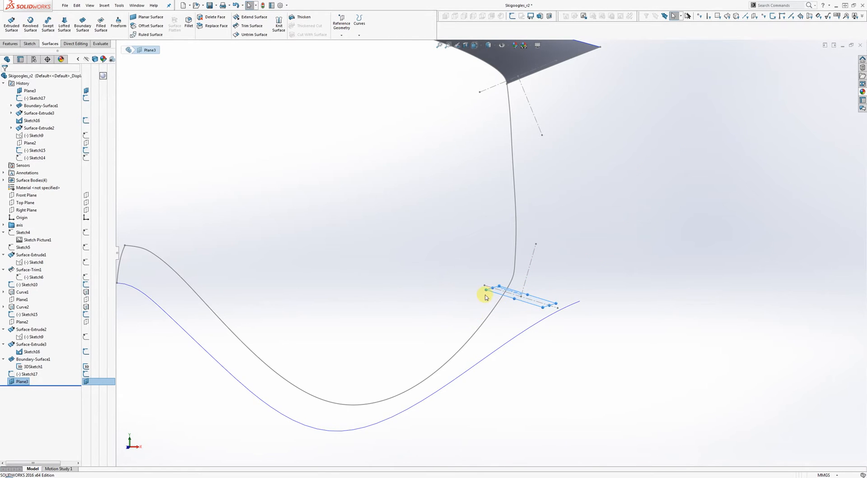
pyautogui.moveTo(484, 290); pyautogui.dragTo(405, 264)
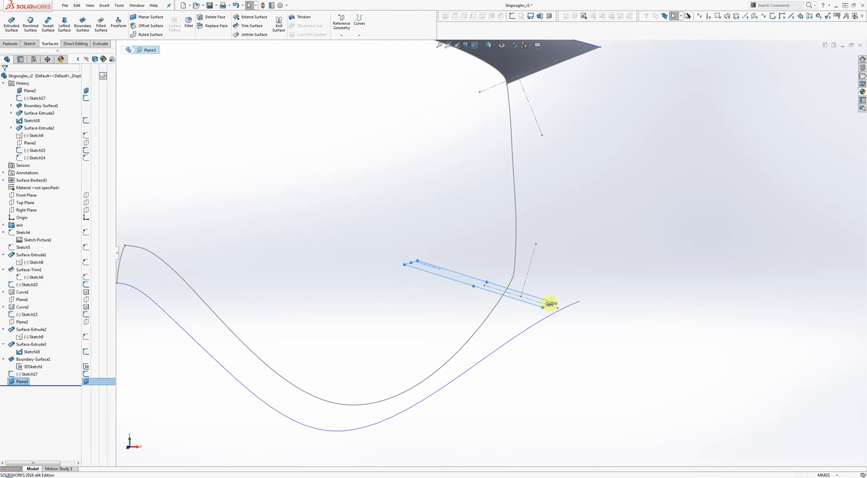
pyautogui.moveTo(554, 307); pyautogui.dragTo(643, 332)
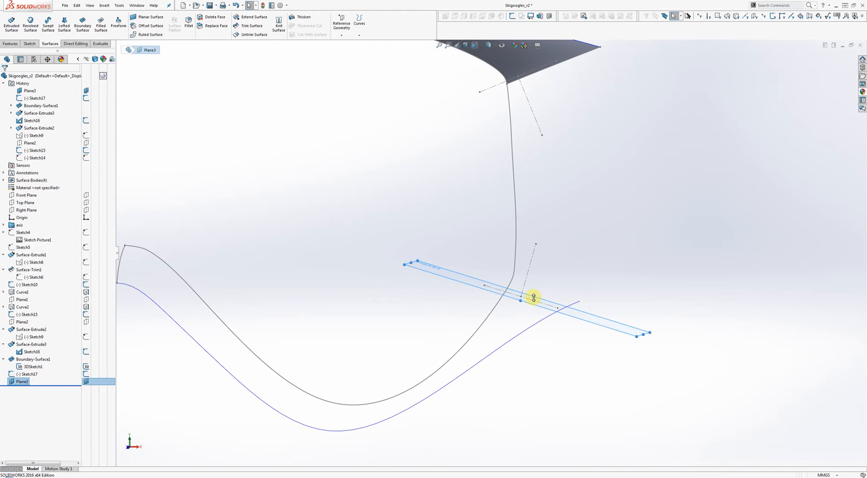
pyautogui.scroll(3, 597, 259)
pyautogui.moveTo(593, 259); pyautogui.dragTo(551, 316, button='middle')
pyautogui.moveTo(464, 310); pyautogui.dragTo(628, 238)
pyautogui.moveTo(494, 302); pyautogui.dragTo(546, 251, button='middle')
# Step: Start a sketch on Plane3 and draw a two-point spline down from the frame curve
pyautogui.rightClick(552, 251)
pyautogui.click(557, 238)
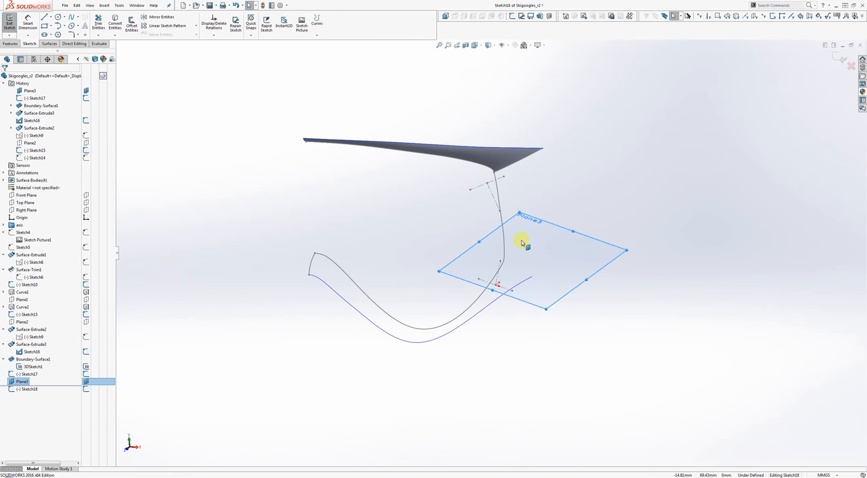
pyautogui.scroll(-3, 549, 263)
pyautogui.scroll(-3, 550, 263)
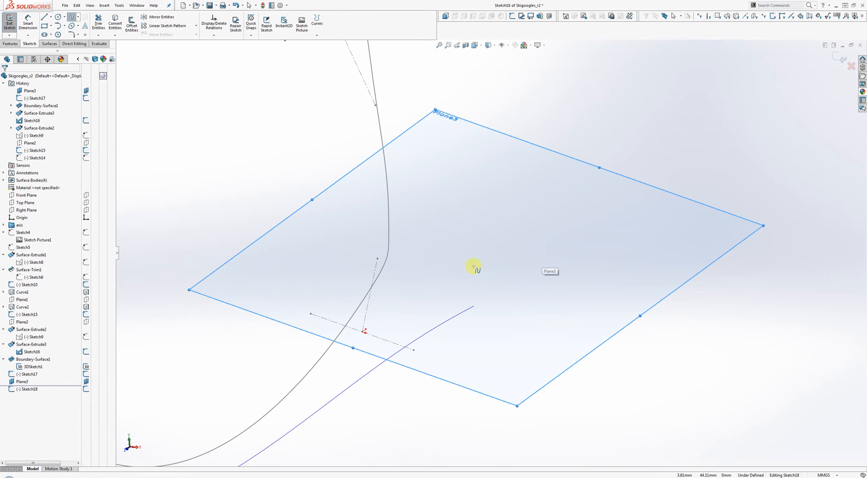
pyautogui.click(390, 255)
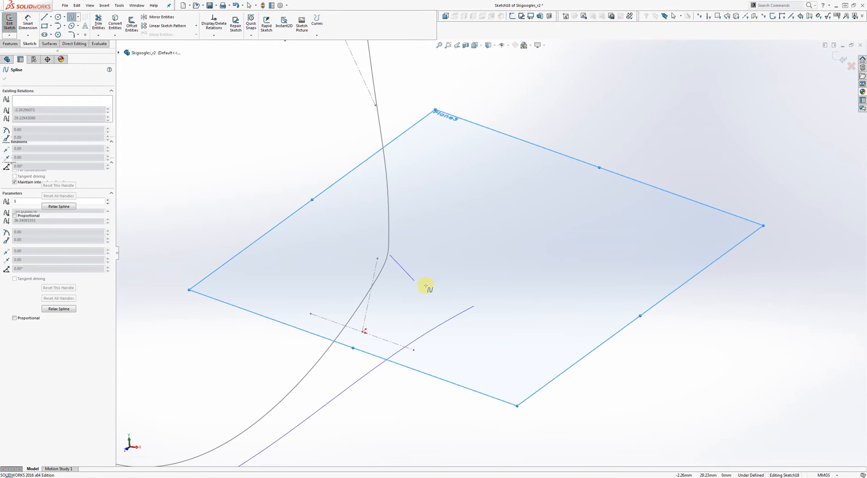
pyautogui.click(470, 299)
pyautogui.rightClick(494, 304)
pyautogui.click(502, 308)
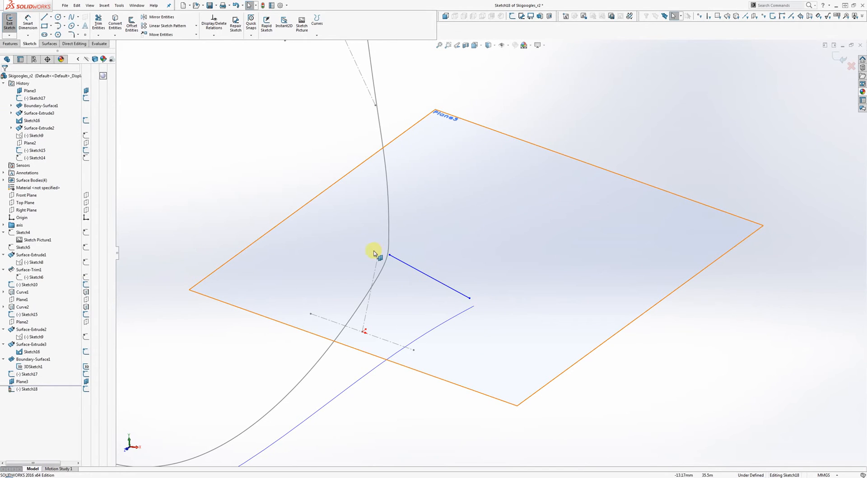
# Step: Pierce the spline's lower end onto the lower curve and its upper end onto the upright frame curve
pyautogui.click(470, 299)
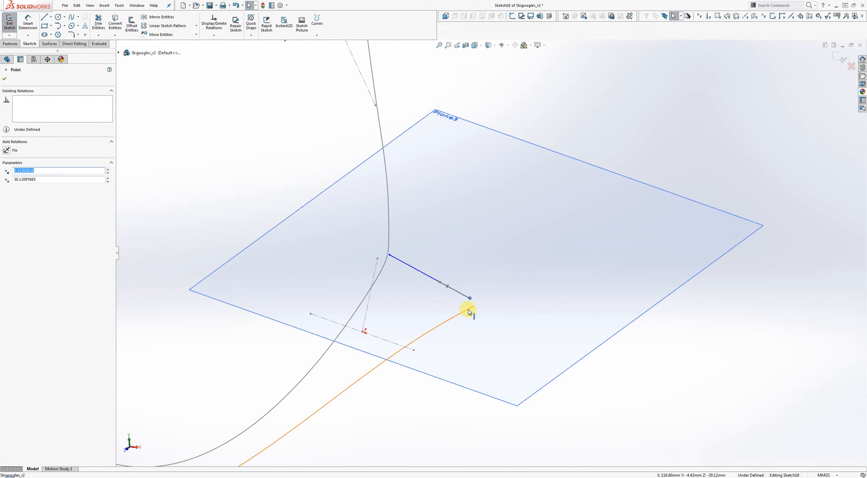
pyautogui.keyDown('ctrl'); pyautogui.click(469, 311); pyautogui.keyUp('ctrl')
pyautogui.click(496, 282)
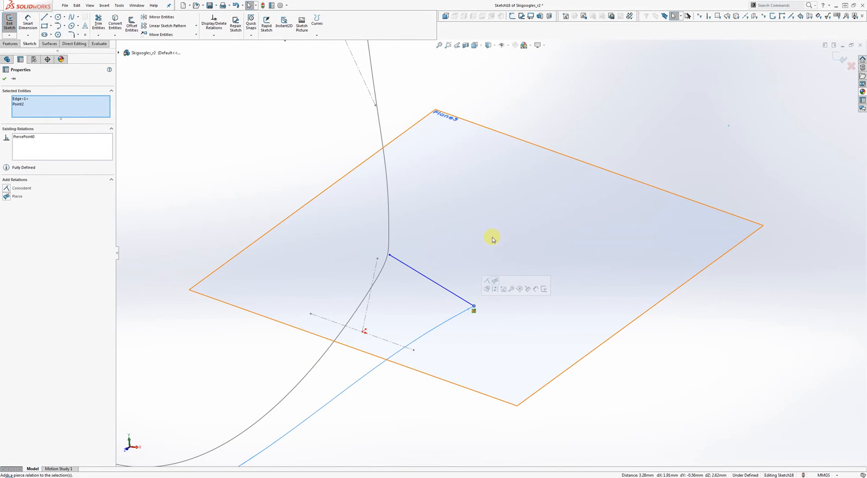
pyautogui.click(492, 238)
pyautogui.click(391, 257)
pyautogui.keyDown('ctrl'); pyautogui.click(389, 245); pyautogui.keyUp('ctrl')
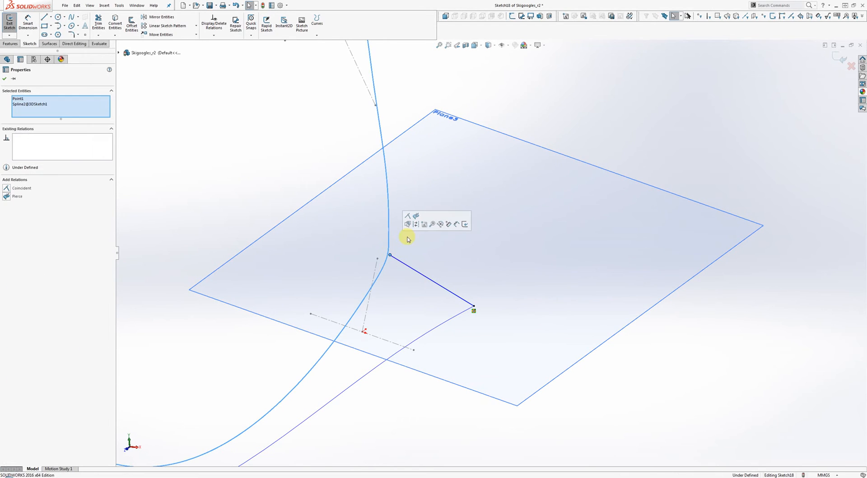
pyautogui.press('Escape')
# Step: Drag the spline's tangent handle to bend it into a curve
pyautogui.click(452, 295)
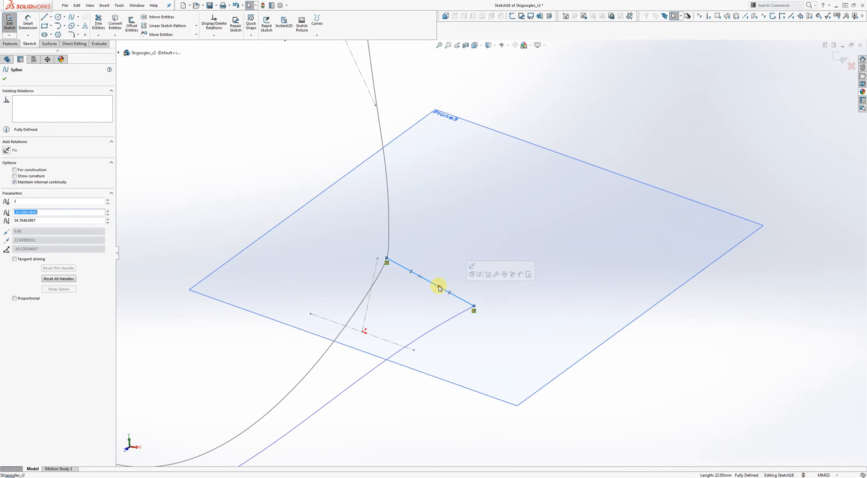
pyautogui.moveTo(435, 290); pyautogui.dragTo(435, 300)
pyautogui.moveTo(435, 300)
pyautogui.mouseDown(button='middle')
pyautogui.moveTo(422, 308)
pyautogui.moveTo(517, 199)
pyautogui.moveTo(394, 258)
pyautogui.mouseUp(button='middle')
pyautogui.rightClick(498, 294)
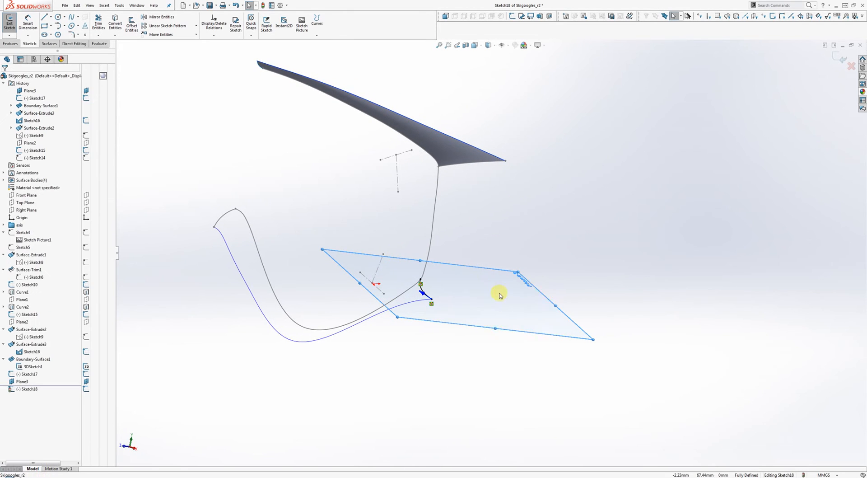
# Step: Exit Sketch18 and hide Plane3, Sketch17 and Sketch15
pyautogui.click(841, 59)
pyautogui.rightClick(484, 276)
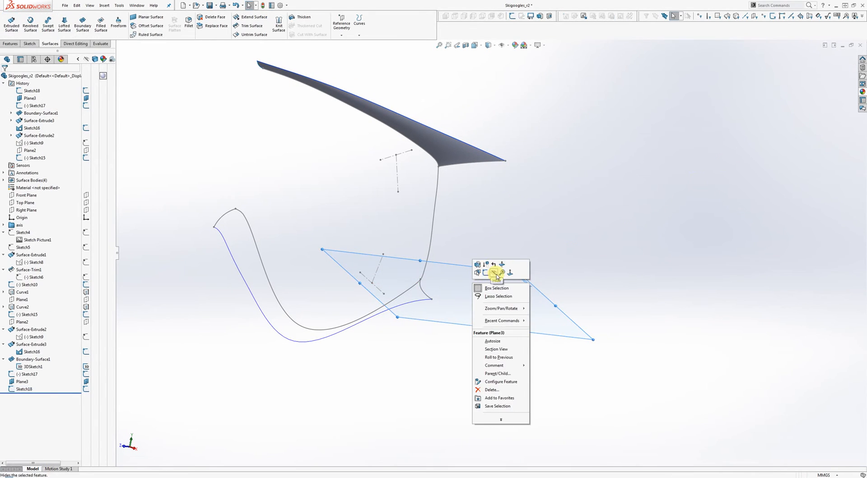
pyautogui.click(493, 273)
pyautogui.rightClick(378, 270)
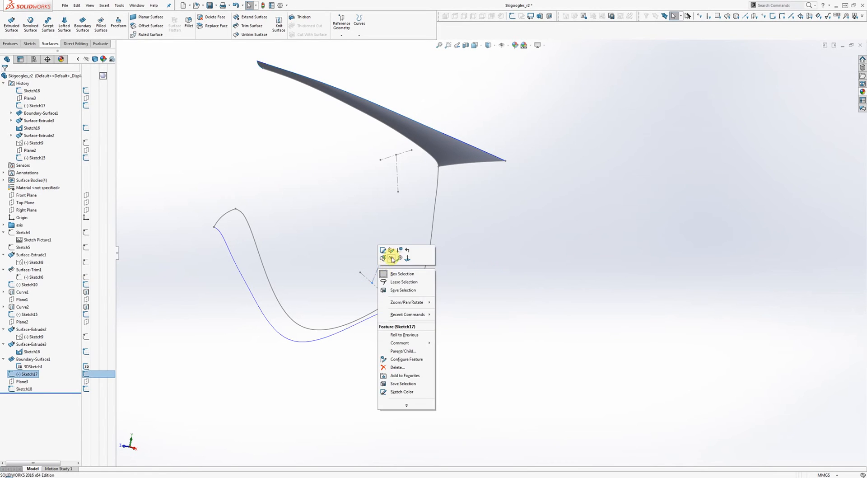
pyautogui.click(391, 258)
pyautogui.rightClick(398, 181)
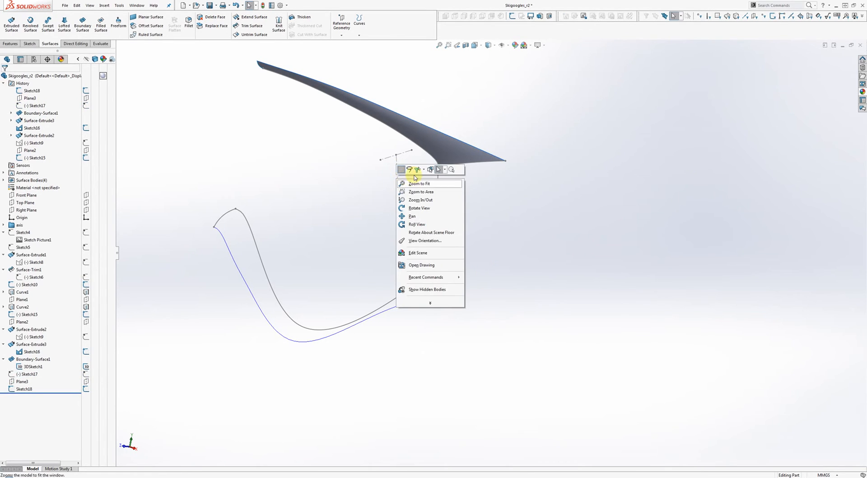
pyautogui.click(416, 170)
pyautogui.rightClick(400, 178)
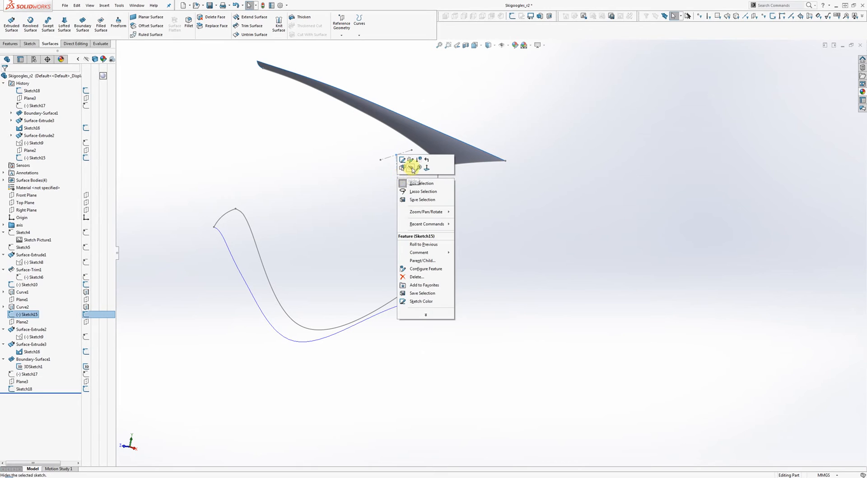
pyautogui.click(407, 169)
pyautogui.moveTo(470, 217)
pyautogui.mouseDown(button='middle')
pyautogui.moveTo(485, 259)
pyautogui.moveTo(519, 294)
pyautogui.moveTo(542, 339)
pyautogui.mouseUp(button='middle')
pyautogui.click(11, 21)
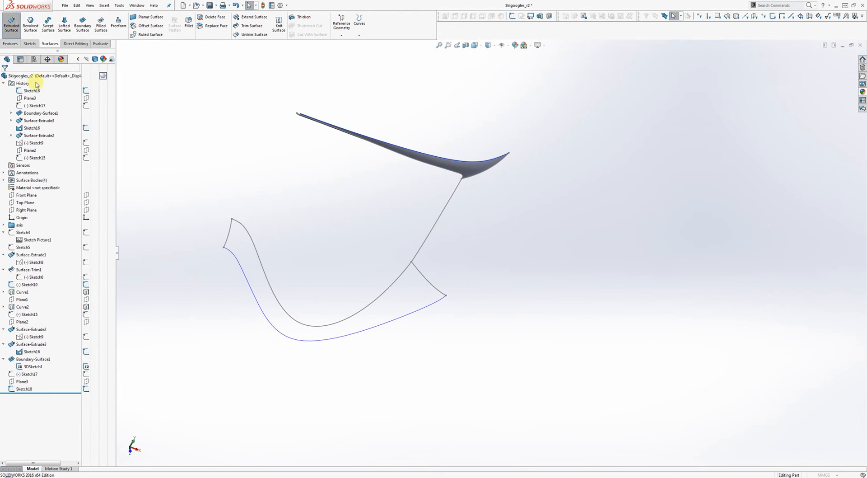
# Step: Extrude a 5 mm surface strip from Sketch10's left end curve in the reversed direction
pyautogui.click(229, 236)
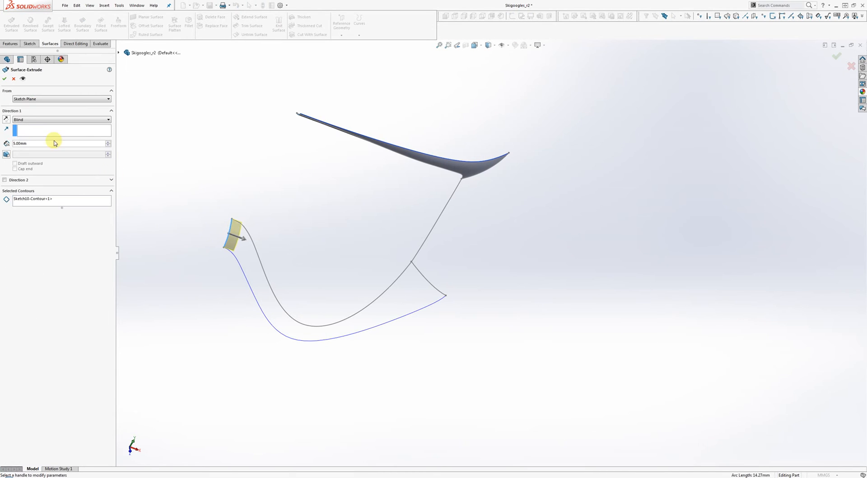
pyautogui.click(5, 120)
pyautogui.click(4, 79)
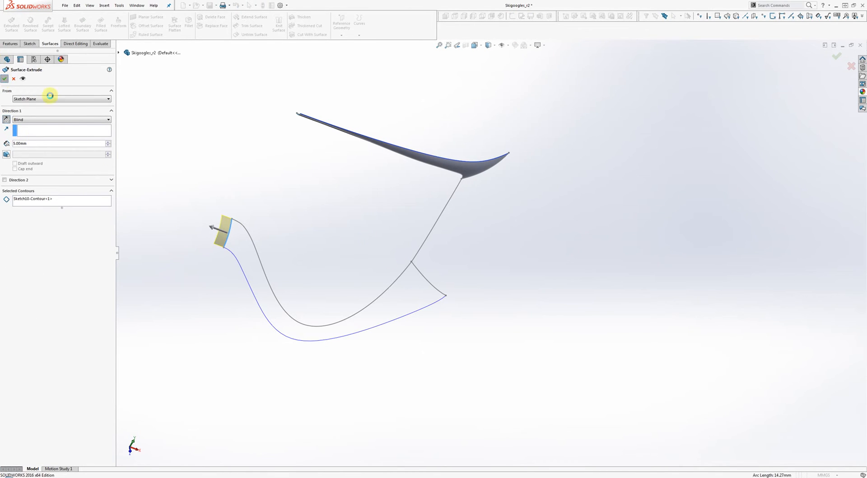
# Step: Extrude a second 5 mm surface strip along Sketch18's spline
pyautogui.click(11, 23)
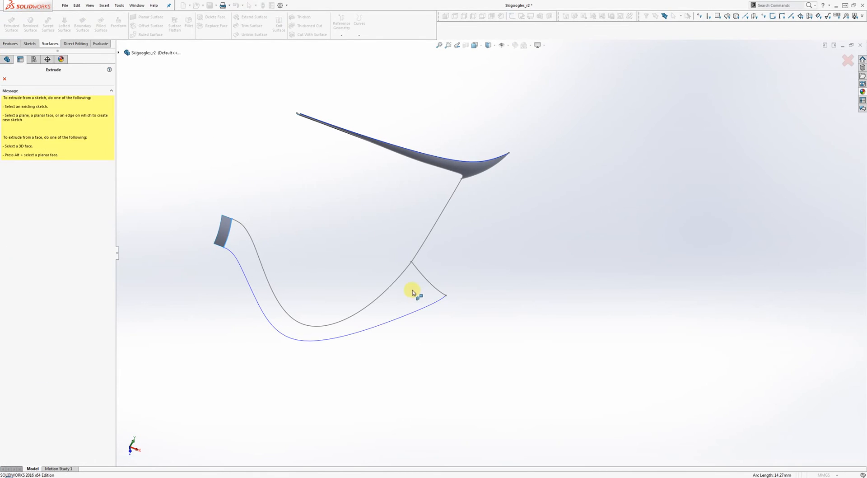
pyautogui.click(429, 281)
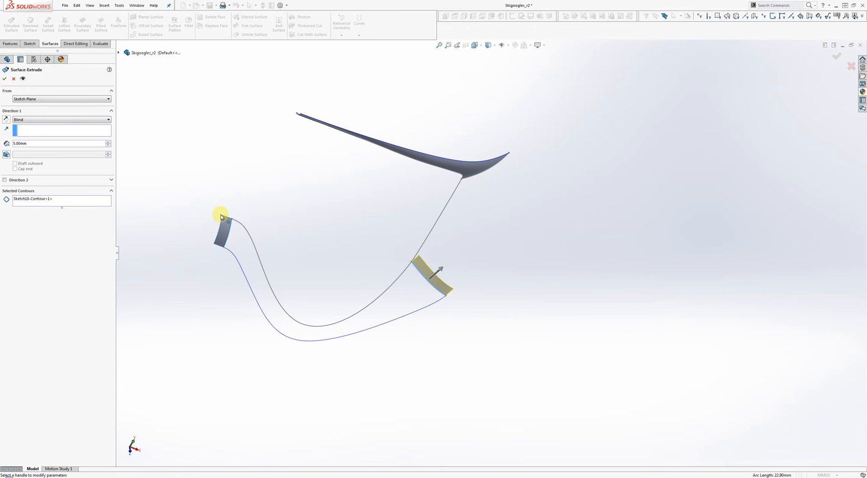
pyautogui.click(5, 78)
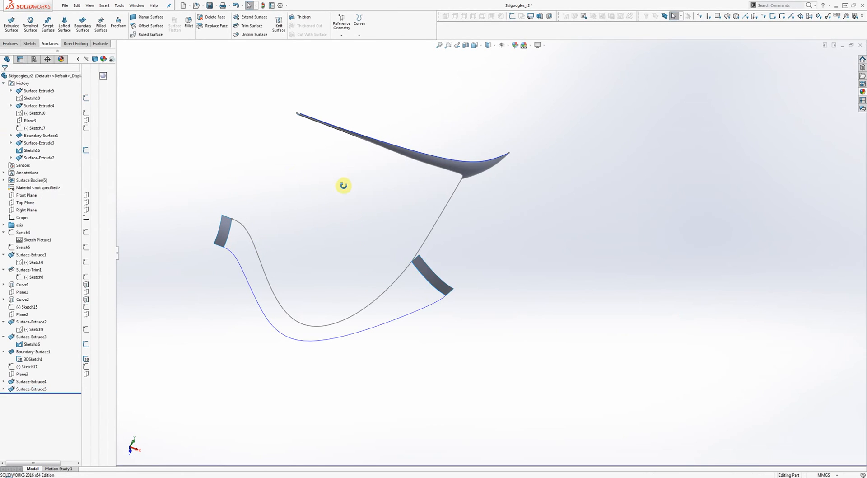
pyautogui.moveTo(340, 184); pyautogui.dragTo(344, 155, button='middle')
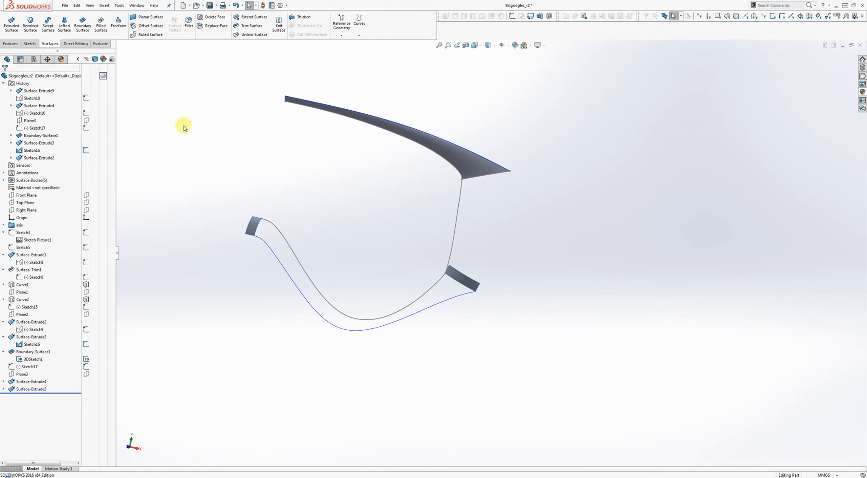
# Step: Start a boundary surface from both end-strip edges, flip its connectors, and add the lower 3D sketch guide
pyautogui.click(82, 25)
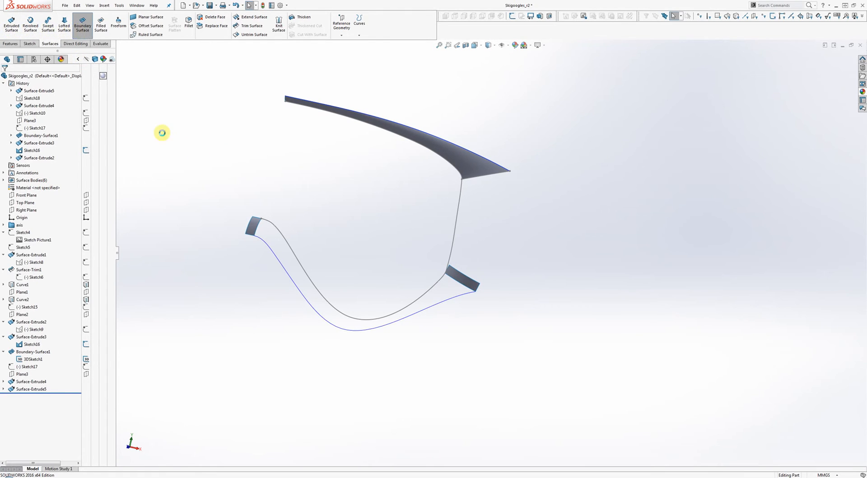
pyautogui.click(259, 227)
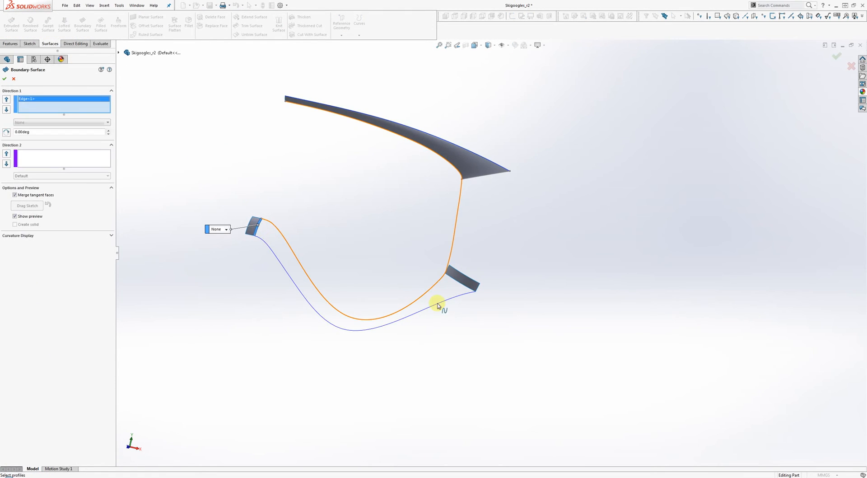
pyautogui.click(459, 283)
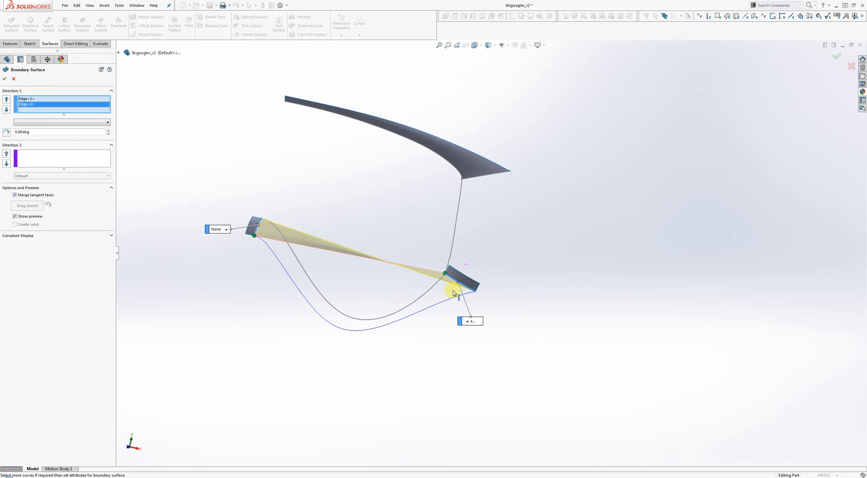
pyautogui.rightClick(29, 104)
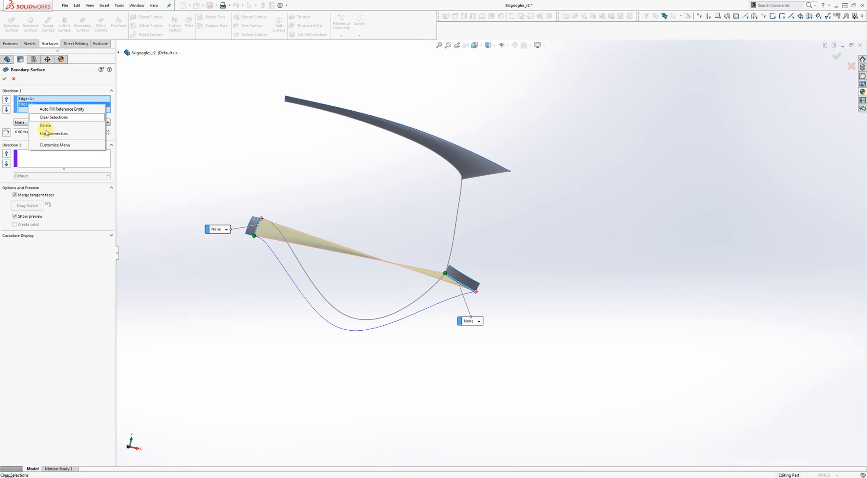
pyautogui.click(54, 134)
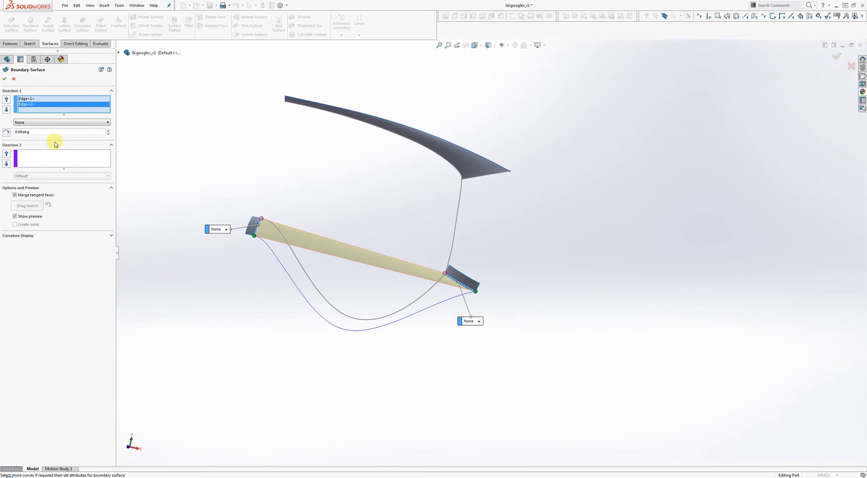
pyautogui.click(55, 160)
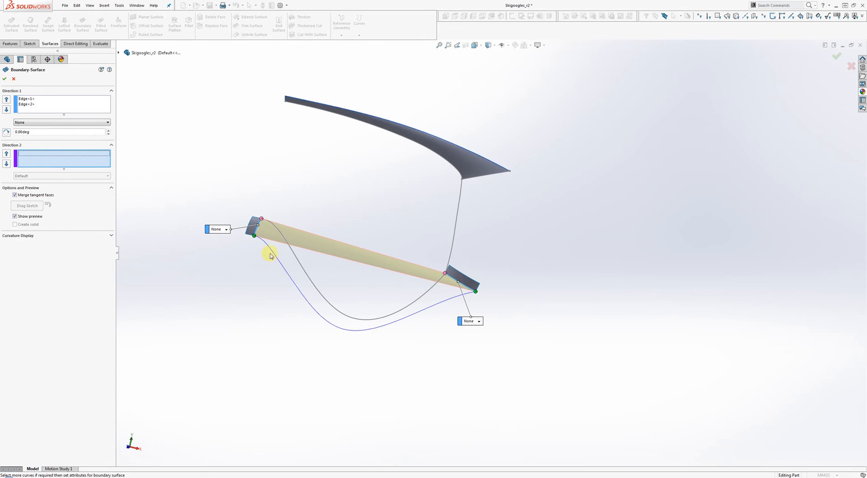
pyautogui.click(311, 281)
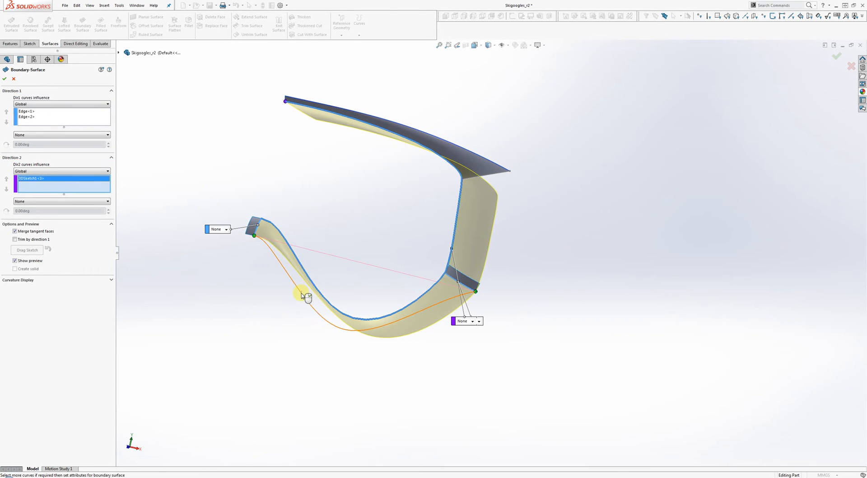
# Step: Add Curve1 to Direction 2 and set both ends to Curvature To Face
pyautogui.click(302, 294)
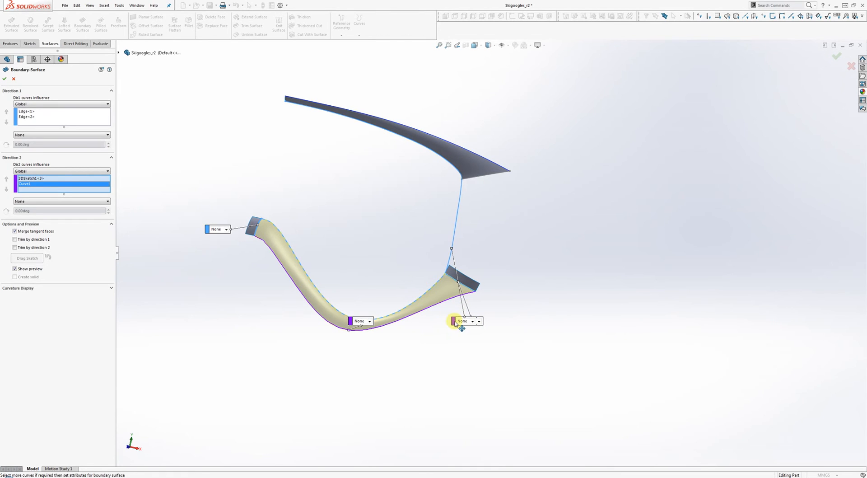
pyautogui.moveTo(455, 323); pyautogui.dragTo(354, 252)
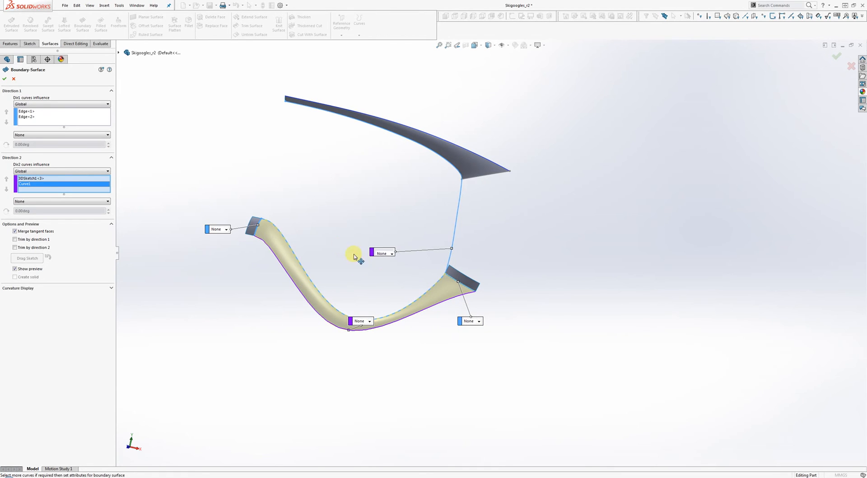
pyautogui.click(478, 323)
pyautogui.click(475, 341)
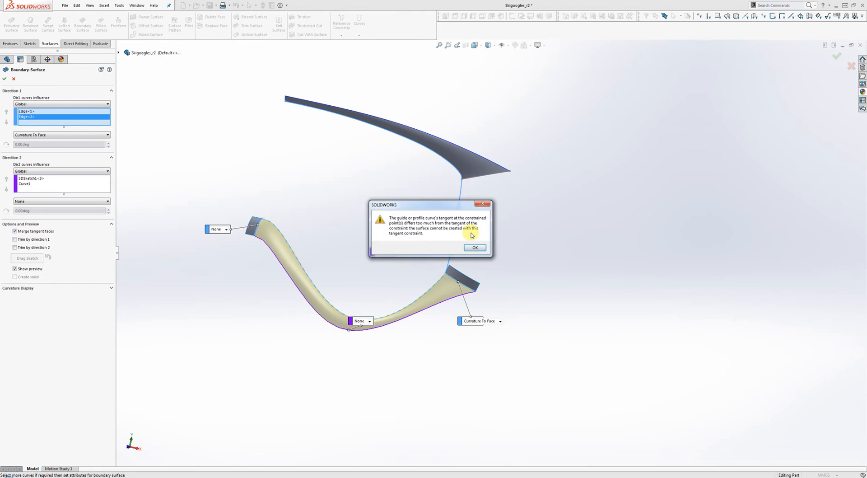
pyautogui.click(476, 248)
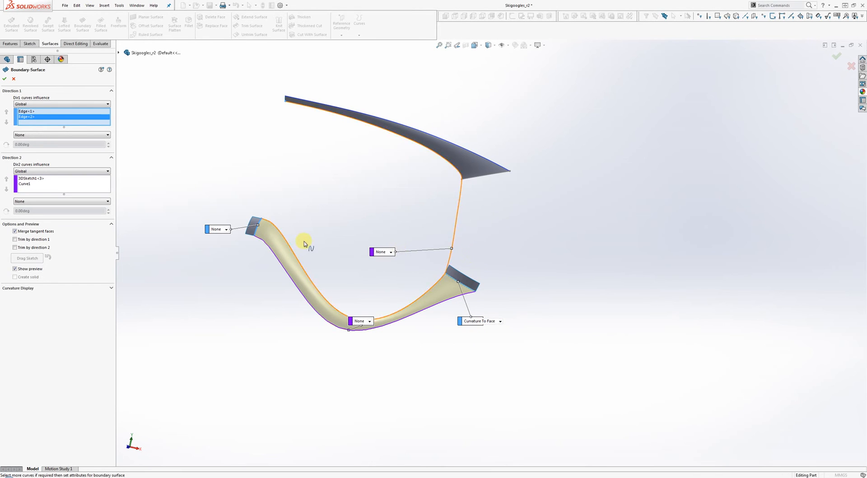
pyautogui.click(227, 231)
pyautogui.click(225, 248)
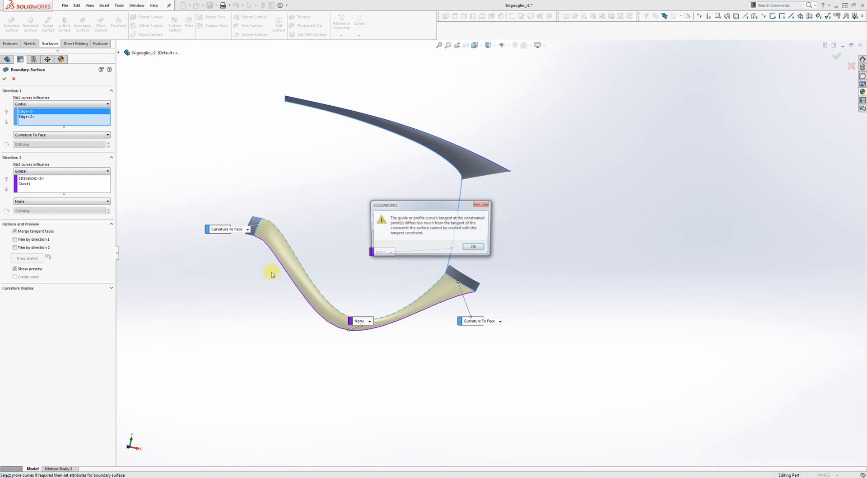
pyautogui.click(476, 244)
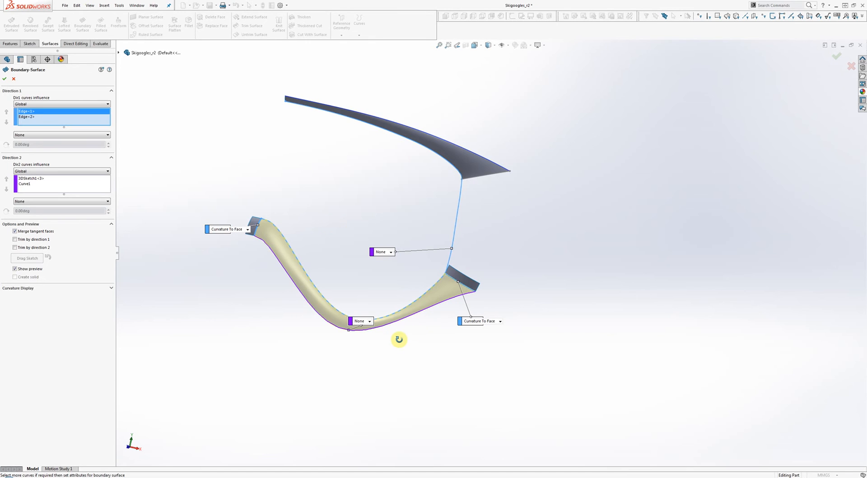
# Step: Check the preview and confirm Boundary-Surface2
pyautogui.moveTo(397, 339); pyautogui.dragTo(375, 276, button='middle')
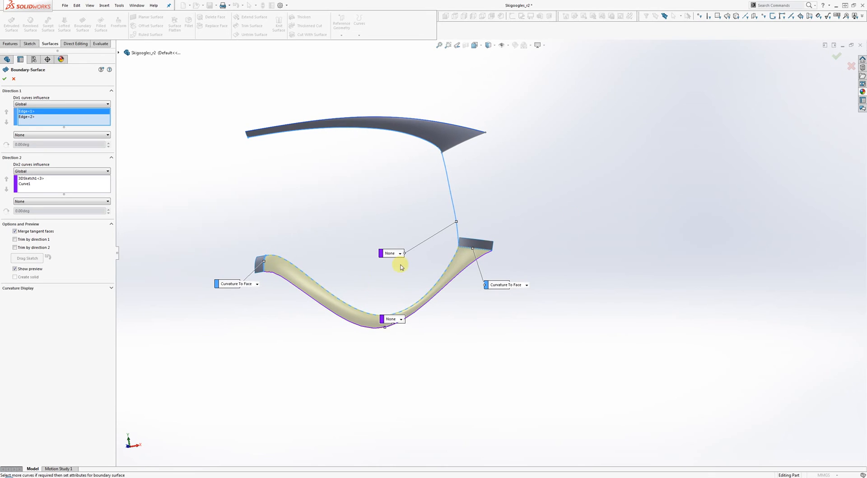
pyautogui.moveTo(502, 272); pyautogui.dragTo(450, 306, button='middle')
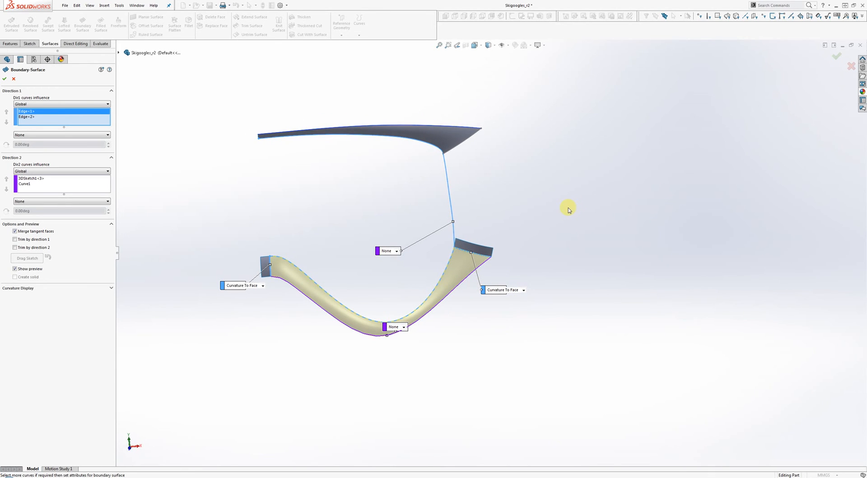
pyautogui.click(835, 55)
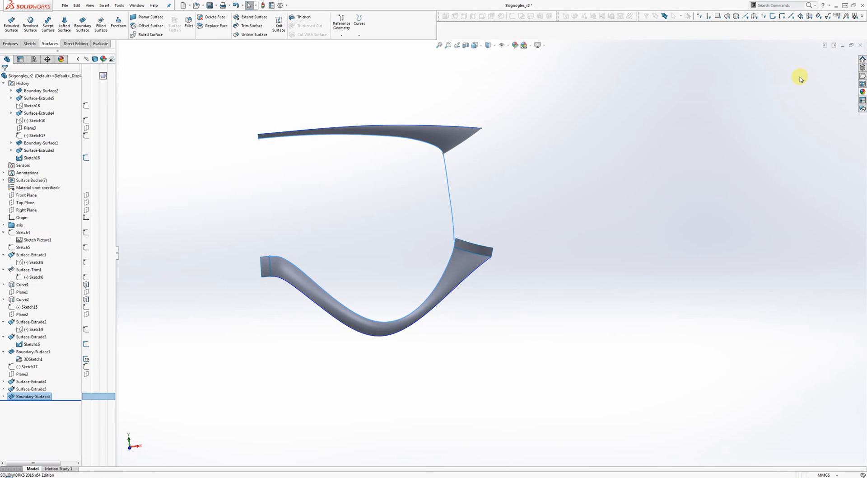
# Step: Inspect the 3DSketch1 sketches used by both boundary surfaces
pyautogui.click(4, 396)
pyautogui.click(31, 404)
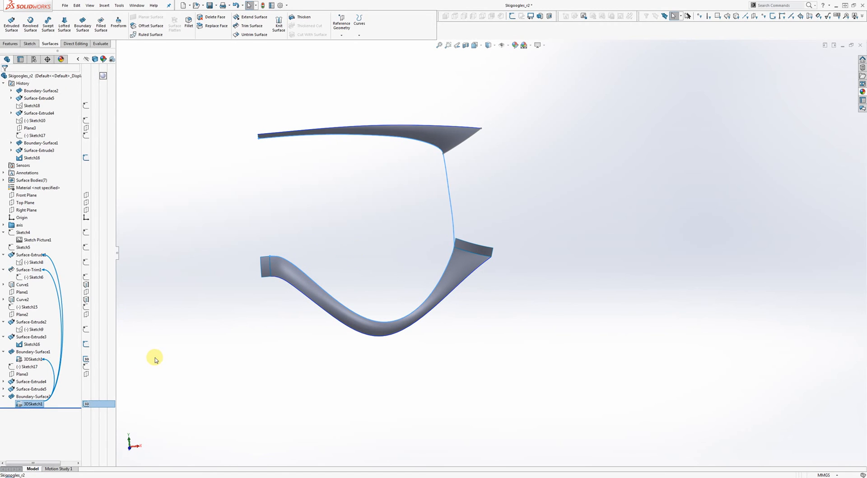
pyautogui.click(29, 360)
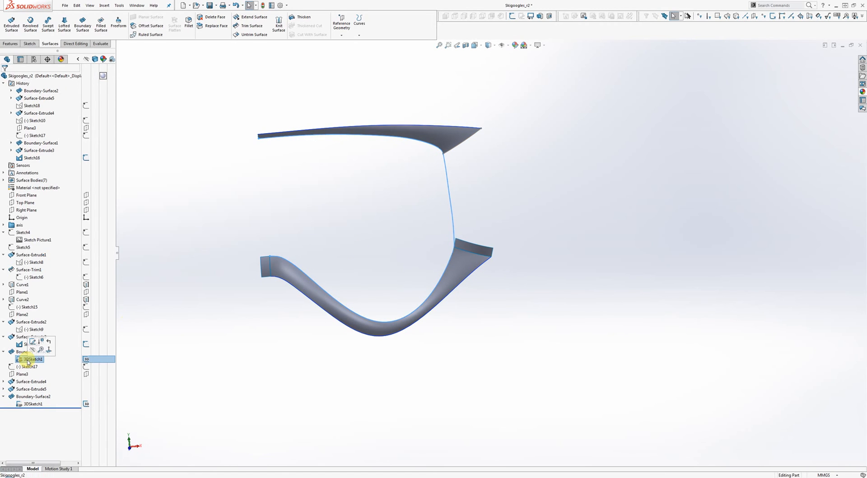
pyautogui.click(319, 225)
# Step: Hide the Surface-Extrude5 and Surface-Extrude4 end strips
pyautogui.rightClick(475, 245)
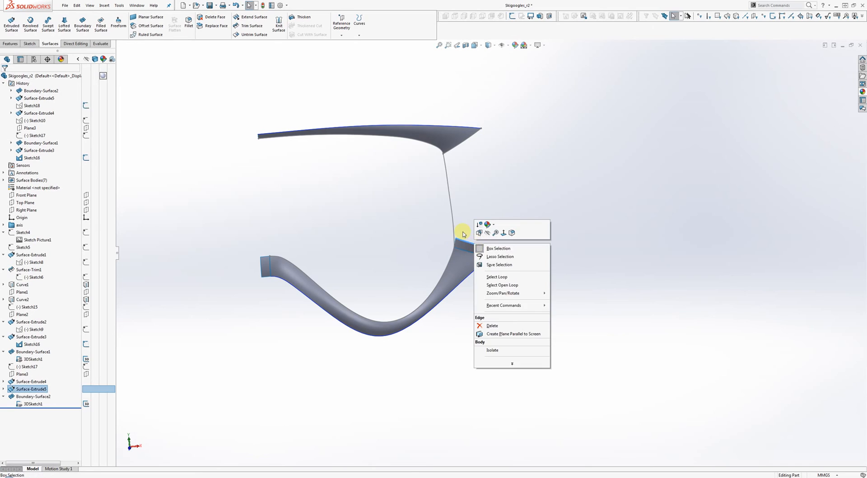
pyautogui.click(468, 247)
pyautogui.rightClick(464, 245)
pyautogui.click(480, 238)
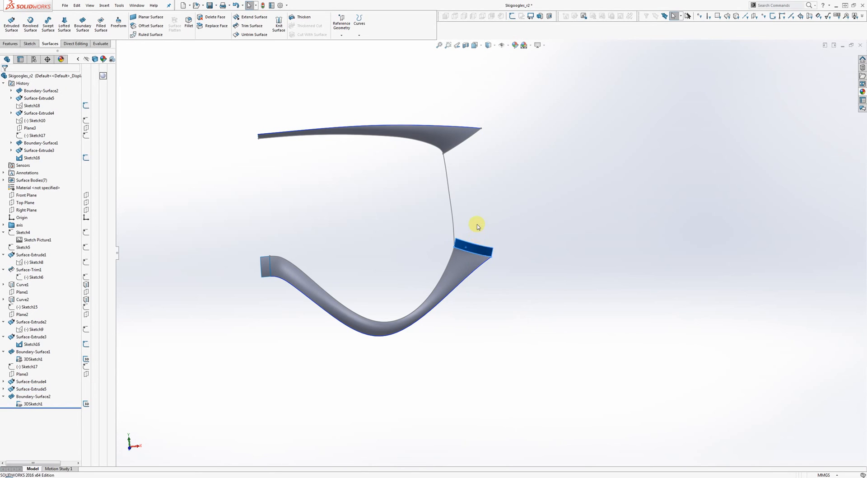
pyautogui.rightClick(267, 257)
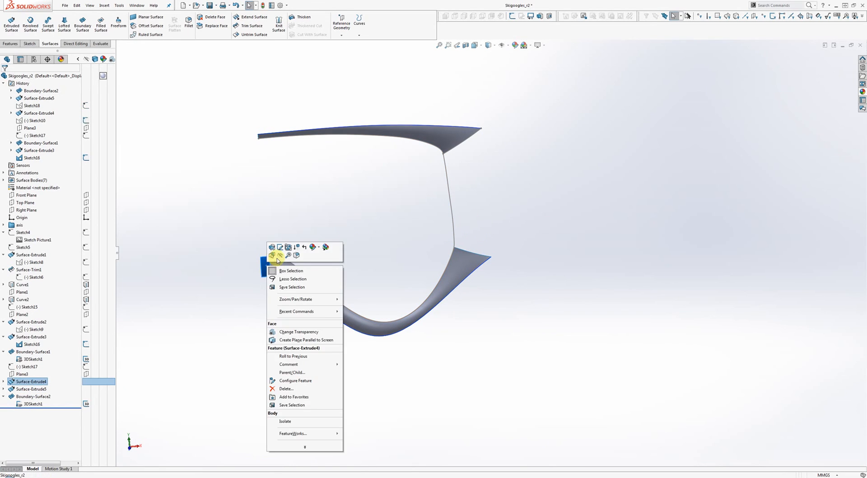
pyautogui.click(304, 246)
pyautogui.moveTo(304, 246); pyautogui.dragTo(437, 178, button='middle')
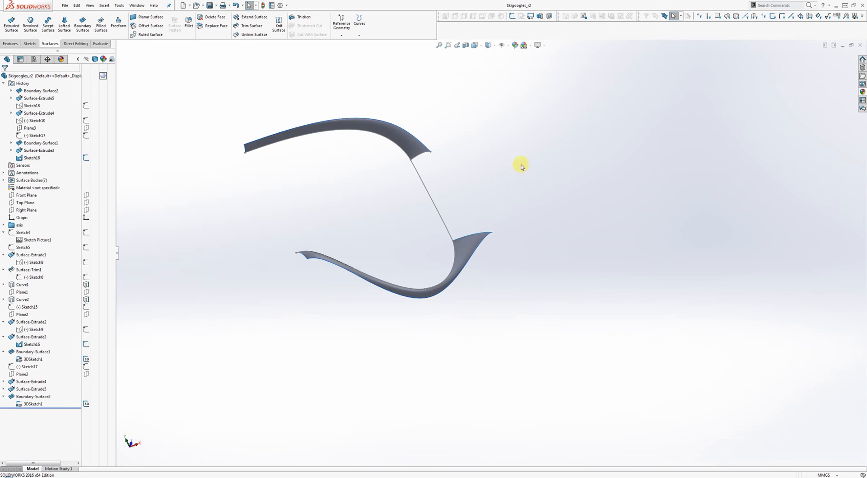
pyautogui.moveTo(521, 169); pyautogui.dragTo(495, 267, button='middle')
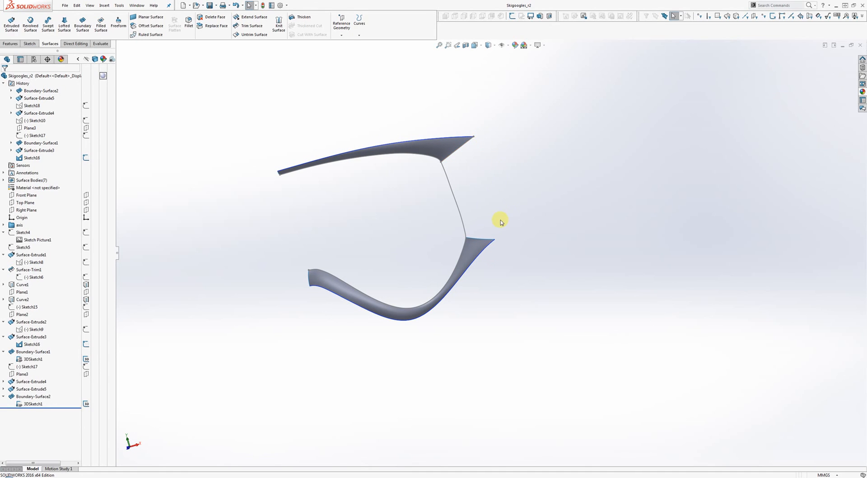
pyautogui.moveTo(479, 164); pyautogui.dragTo(448, 121, button='middle')
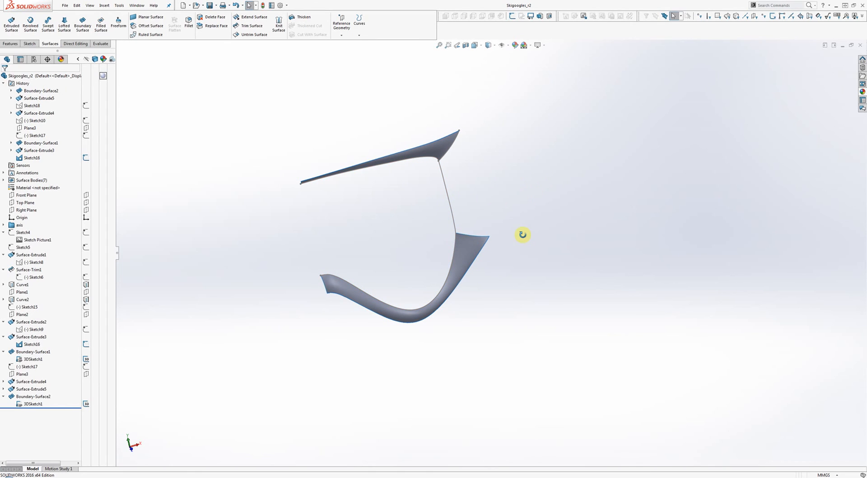
pyautogui.moveTo(523, 235); pyautogui.dragTo(494, 226, button='middle')
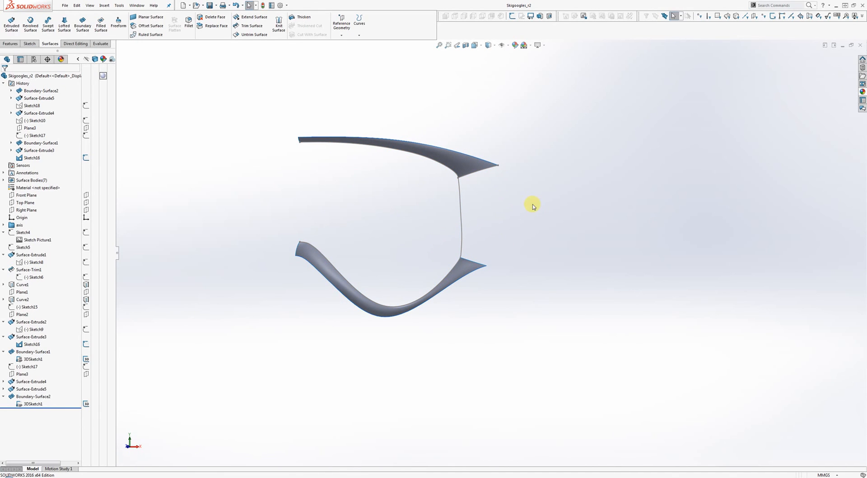
pyautogui.moveTo(533, 206); pyautogui.dragTo(406, 324, button='middle')
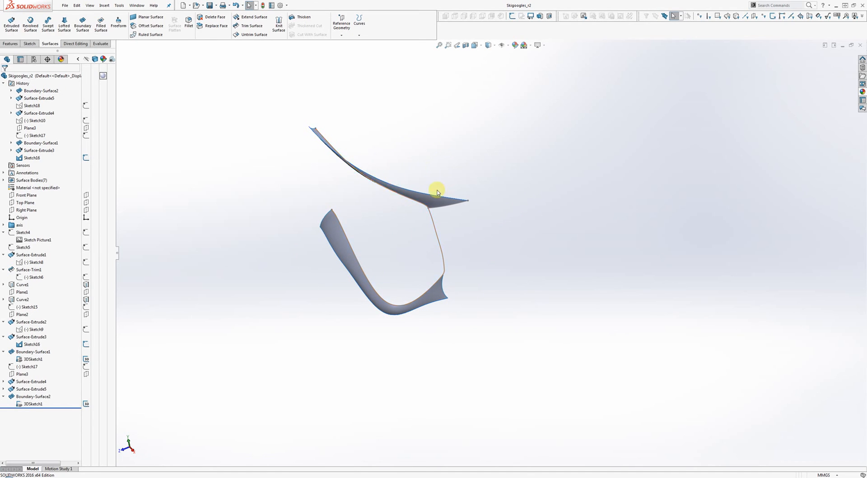
pyautogui.moveTo(416, 220); pyautogui.dragTo(493, 131, button='middle')
pyautogui.moveTo(501, 155); pyautogui.dragTo(483, 108)
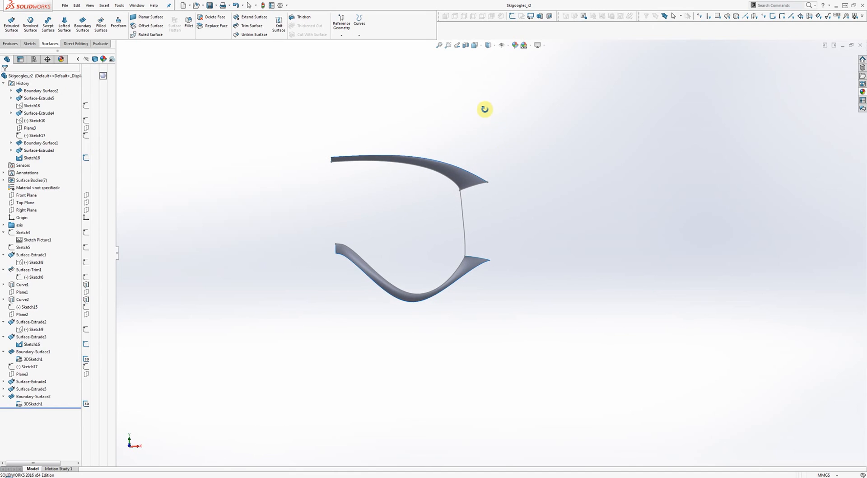
pyautogui.press('Escape')
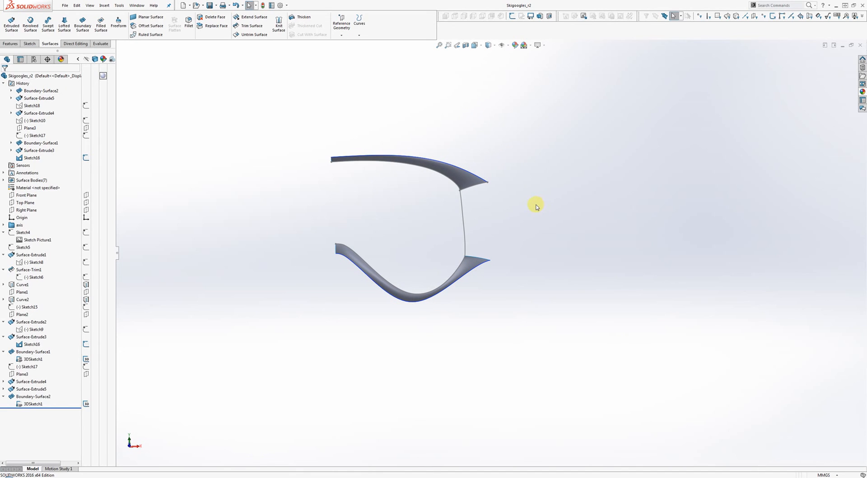